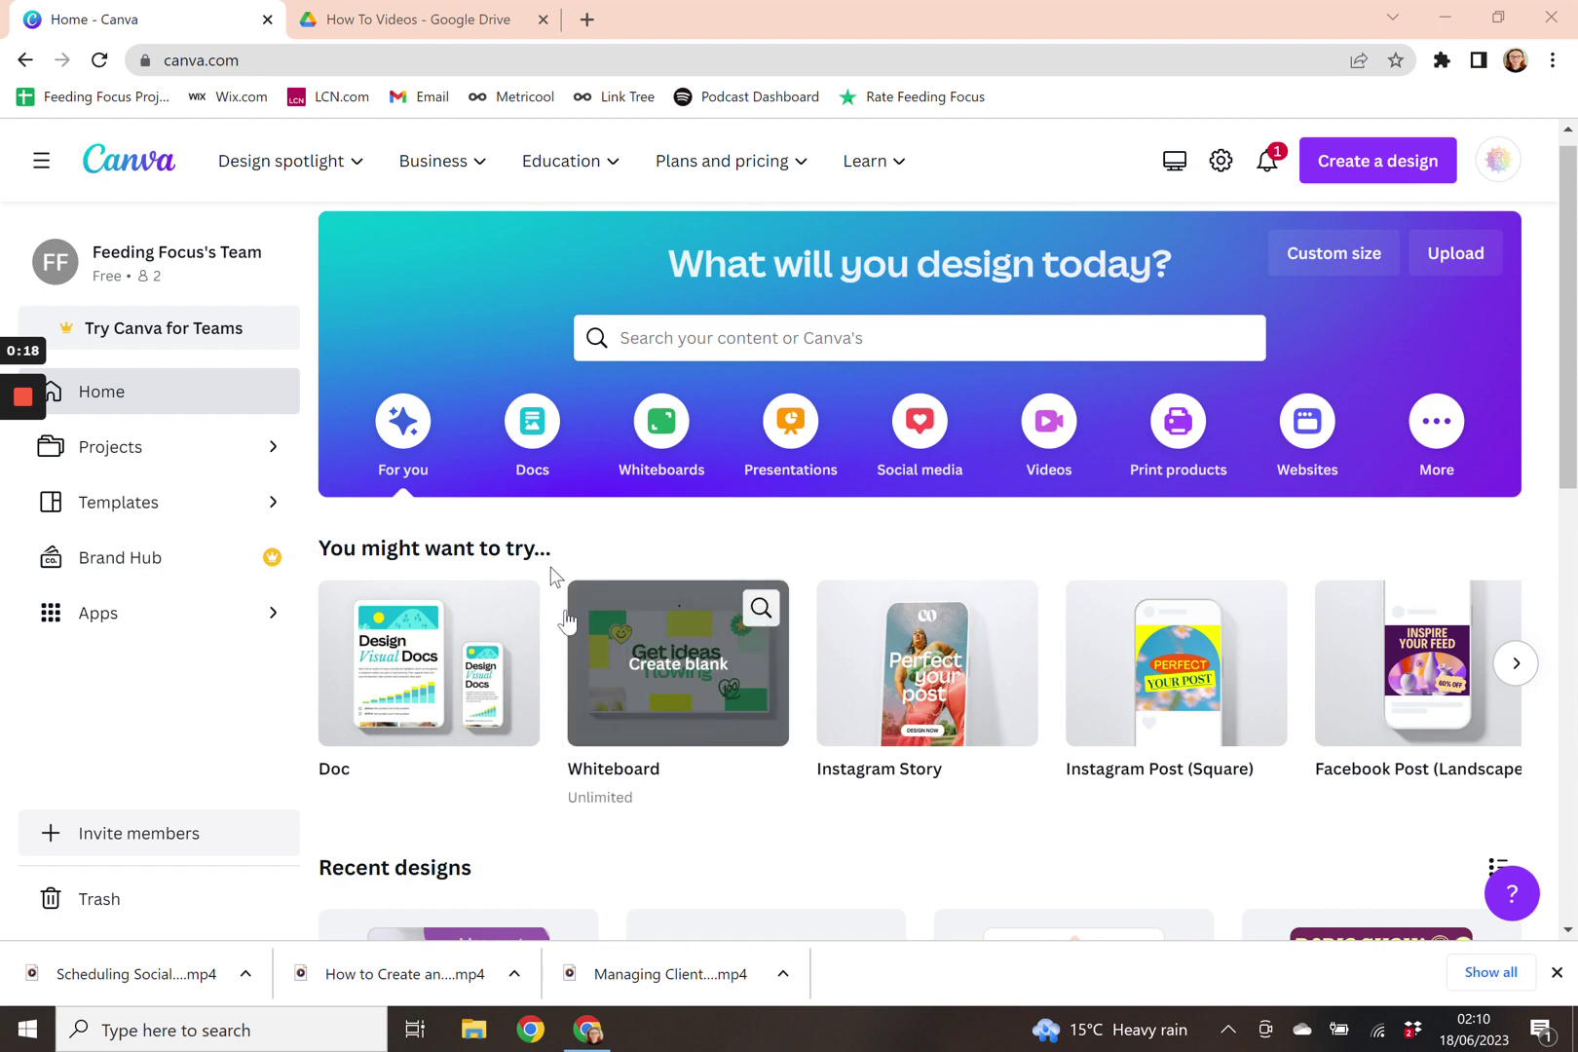
# Look over the suggested design types and the recent designs on the home page
pyautogui.moveTo(760, 694)
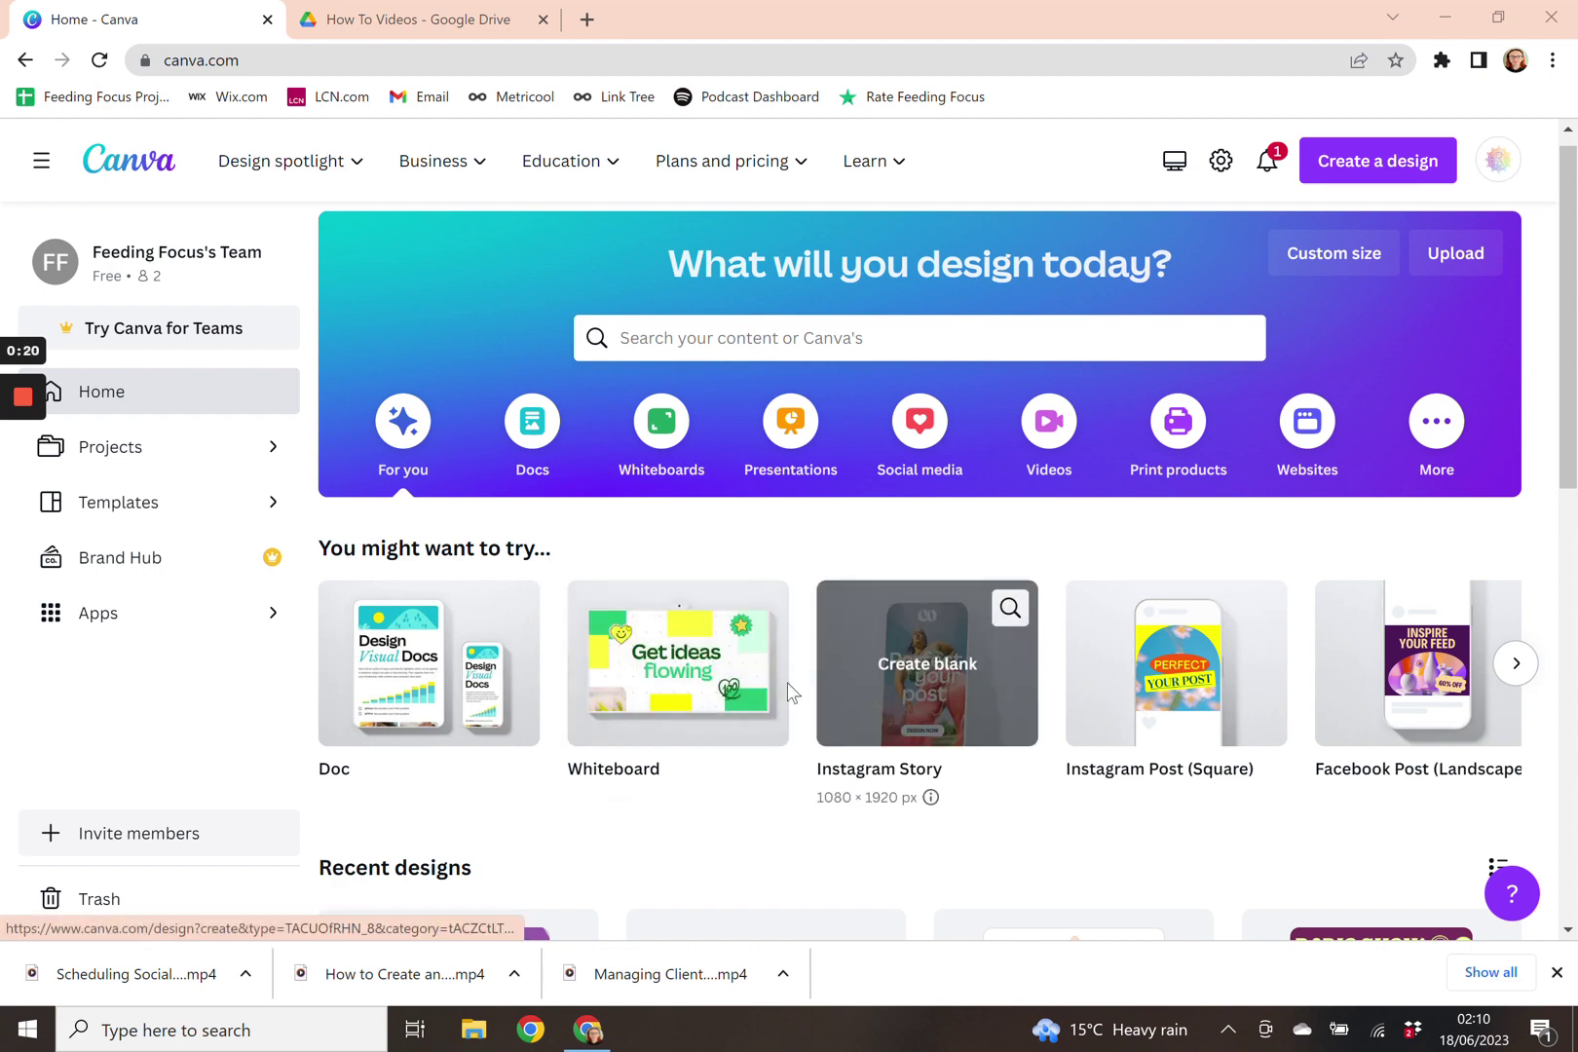
pyautogui.scroll(-1, 781, 694)
pyautogui.scroll(-3, 781, 694)
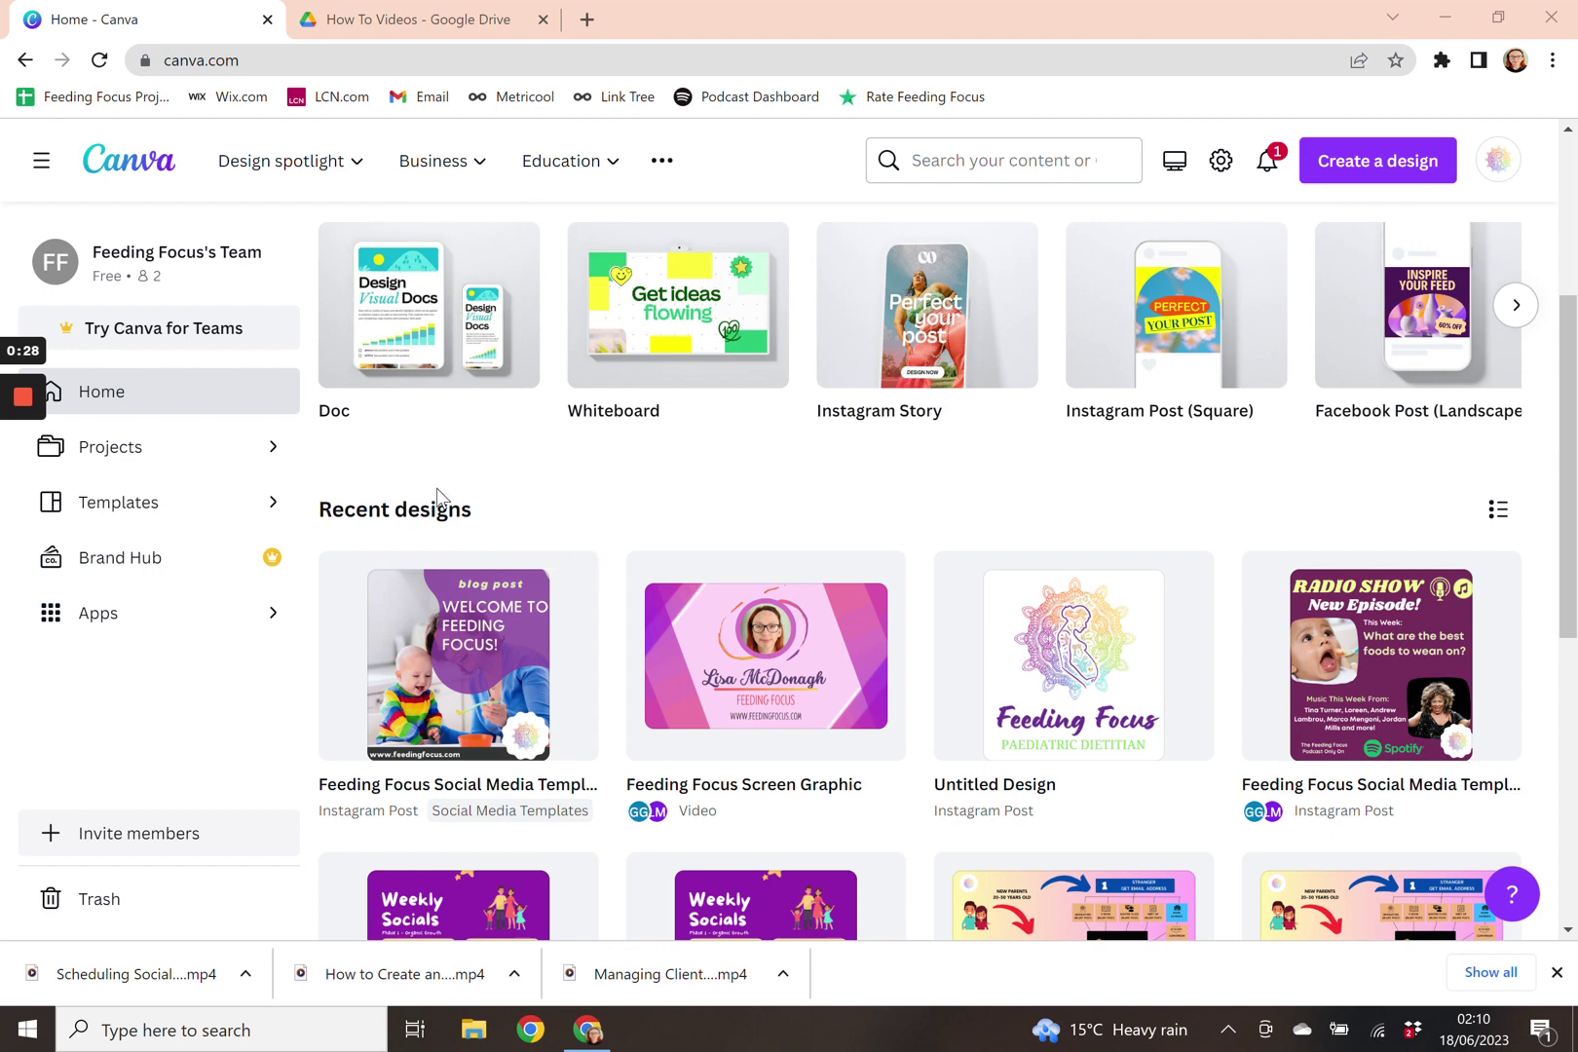
pyautogui.scroll(2, 726, 534)
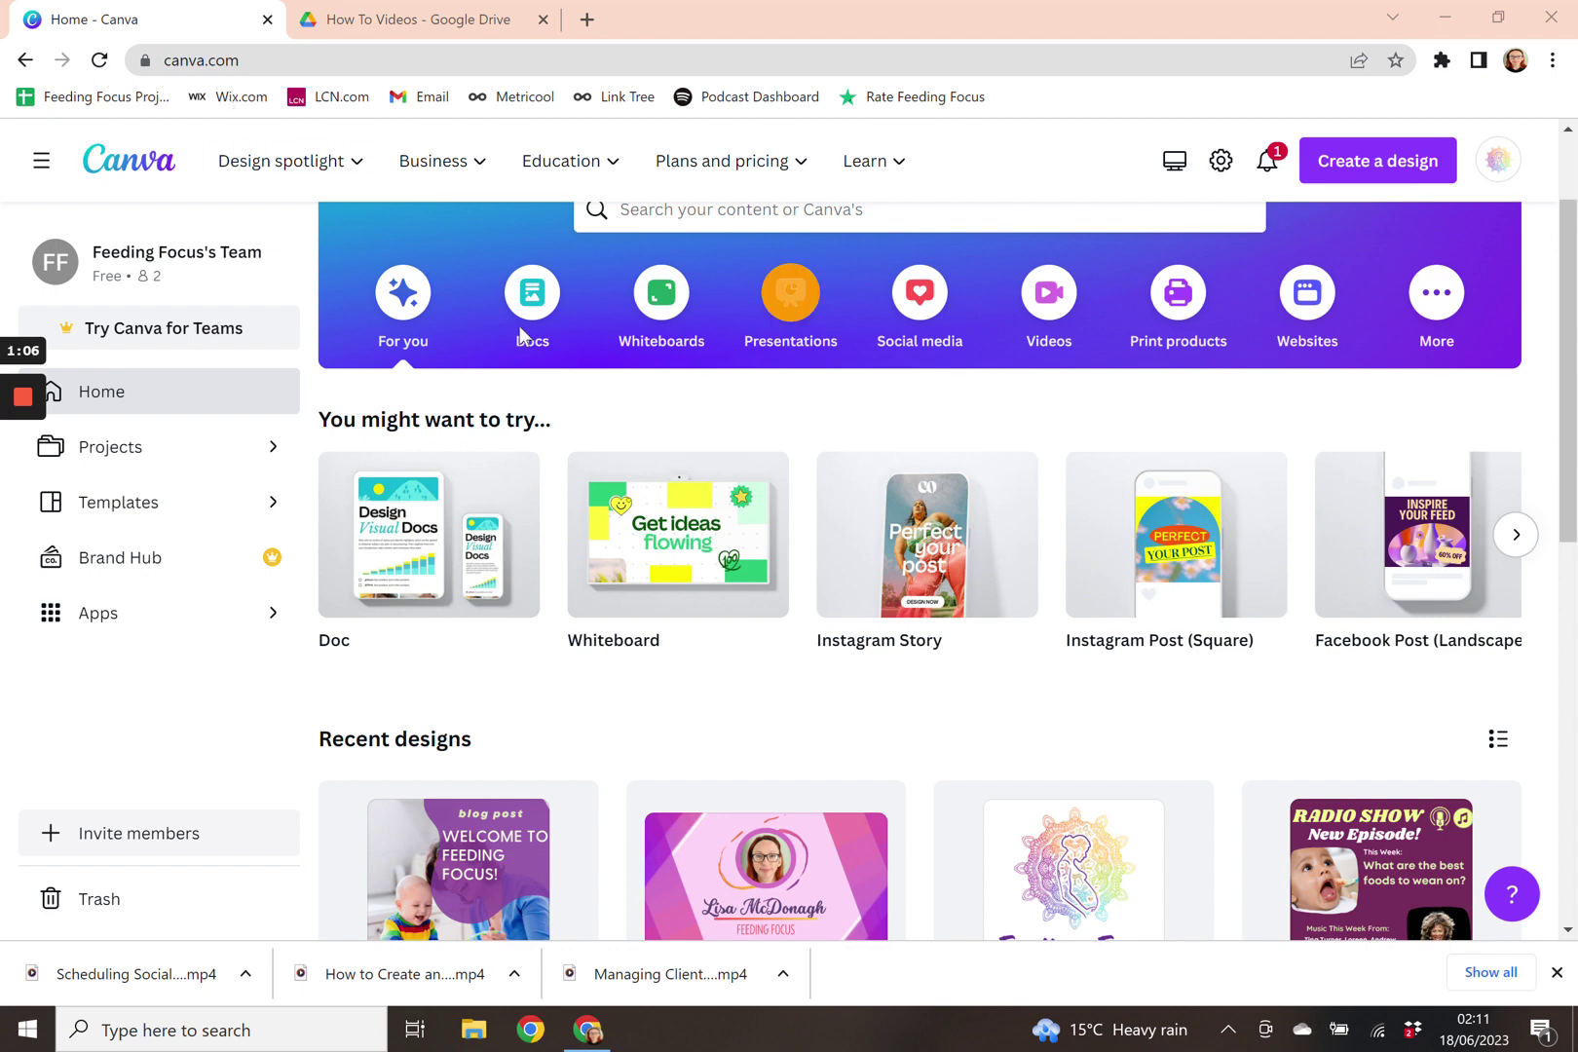
pyautogui.scroll(2, 522, 336)
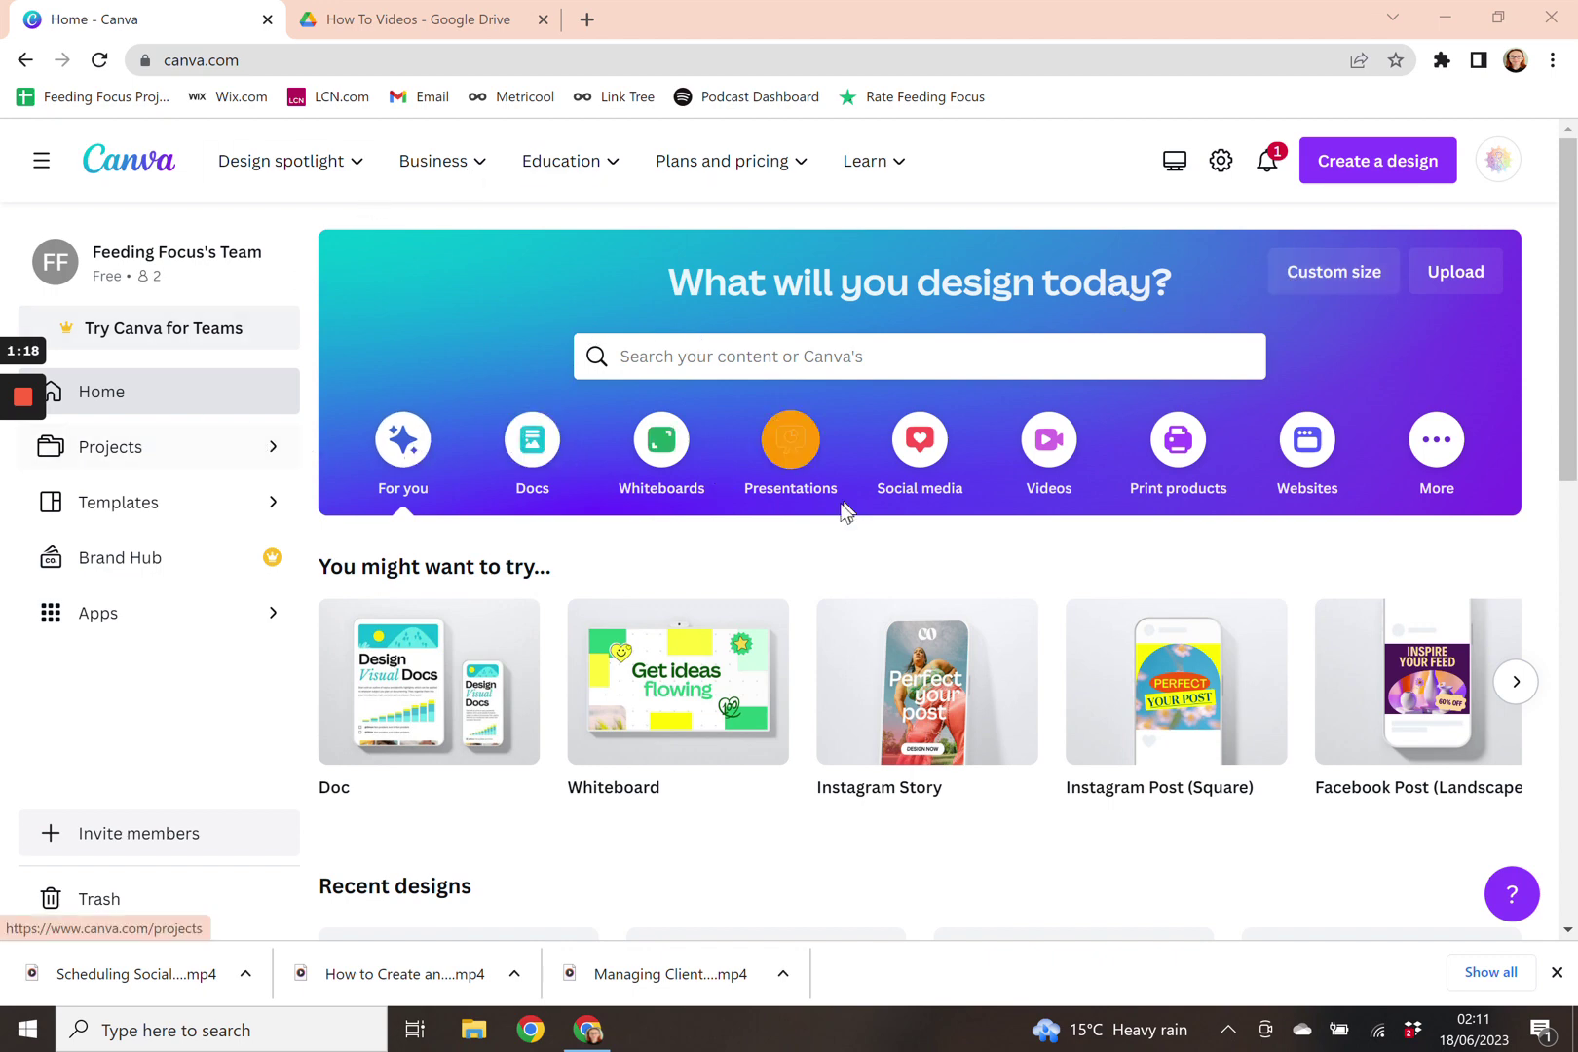
pyautogui.scroll(-3, 972, 396)
pyautogui.scroll(-1, 980, 414)
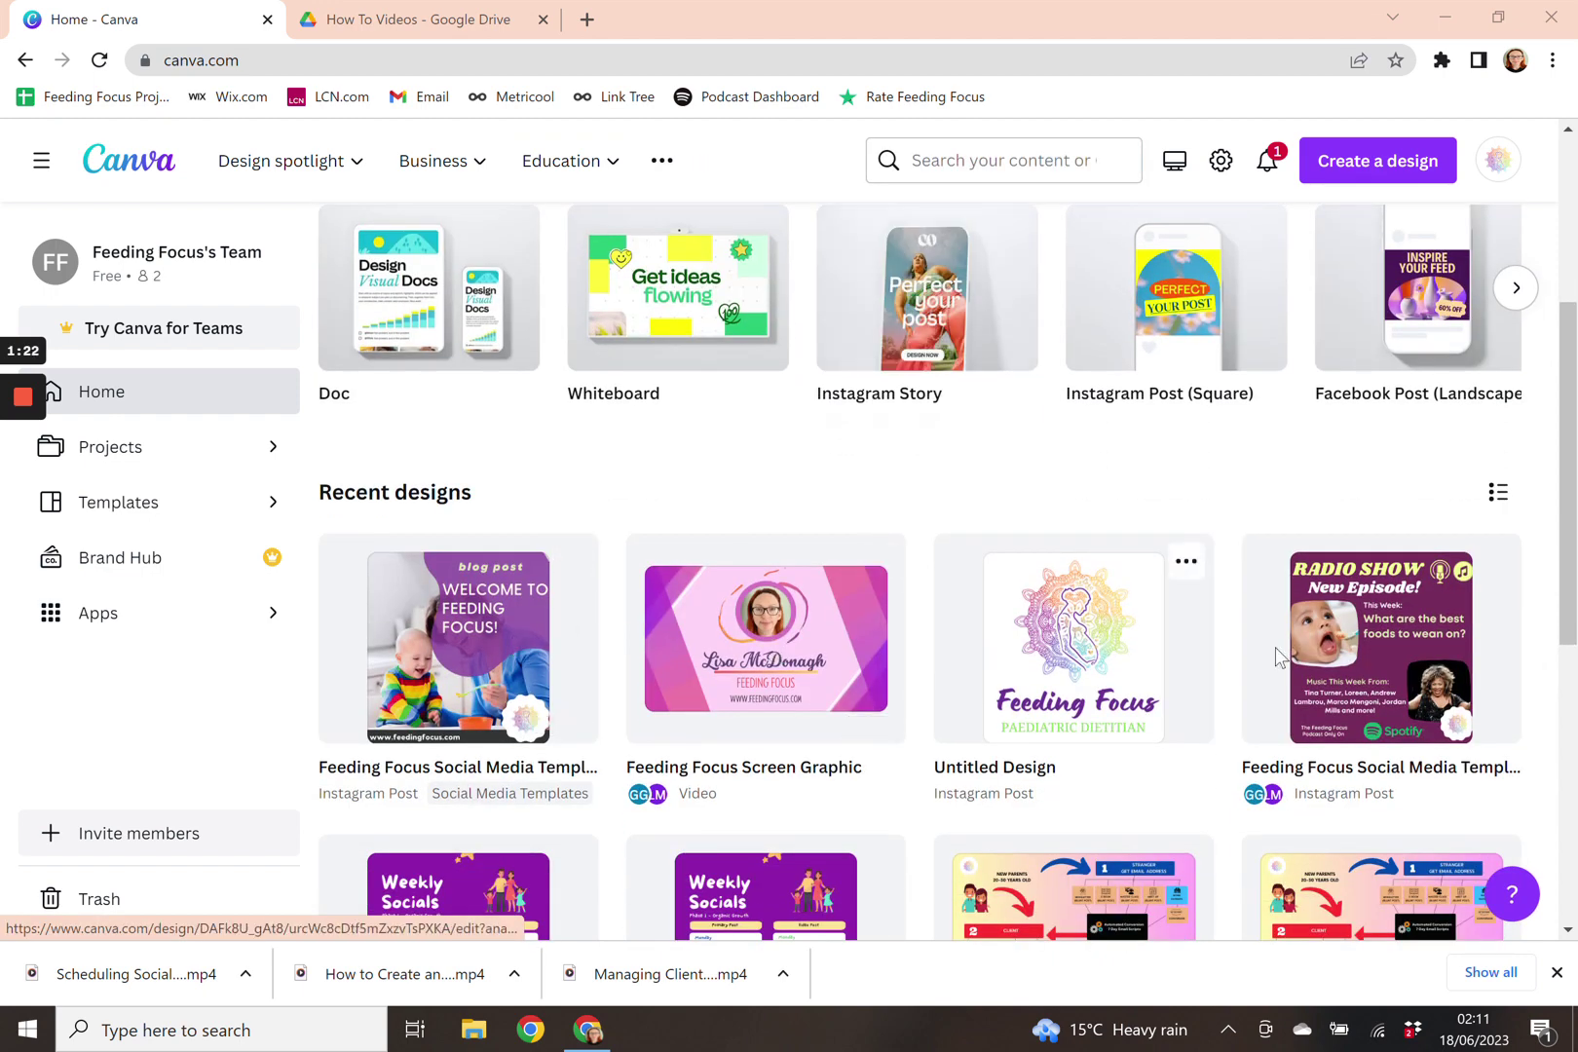
pyautogui.scroll(-3, 906, 662)
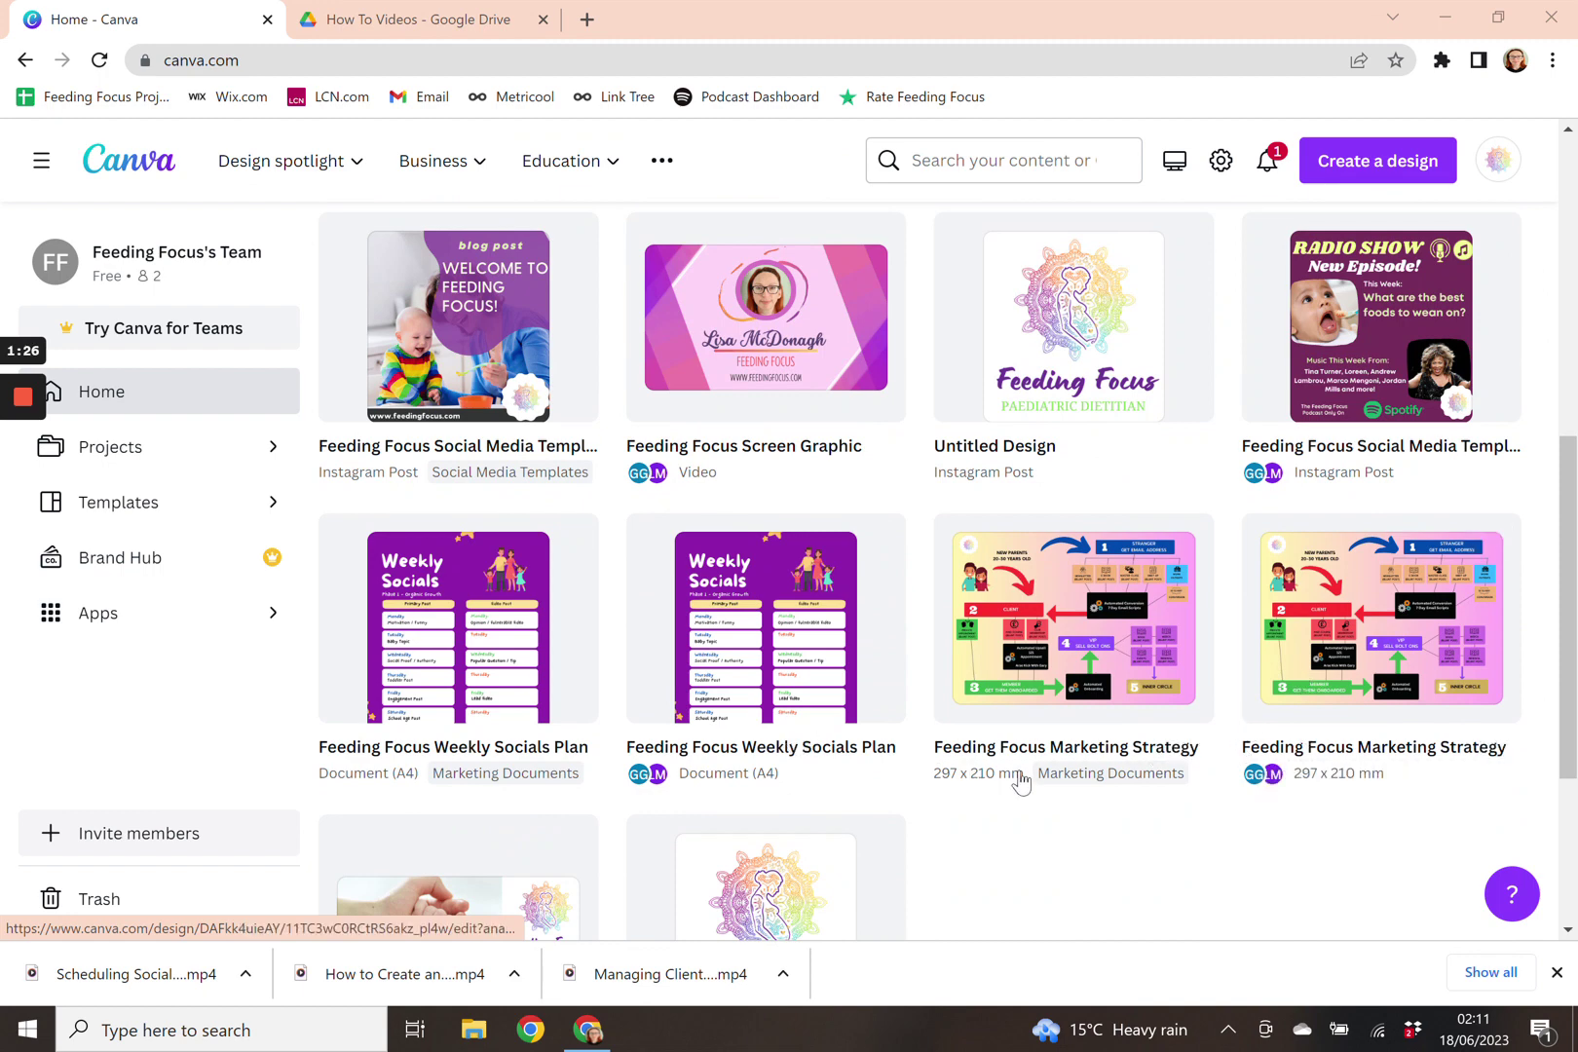
pyautogui.scroll(3, 921, 687)
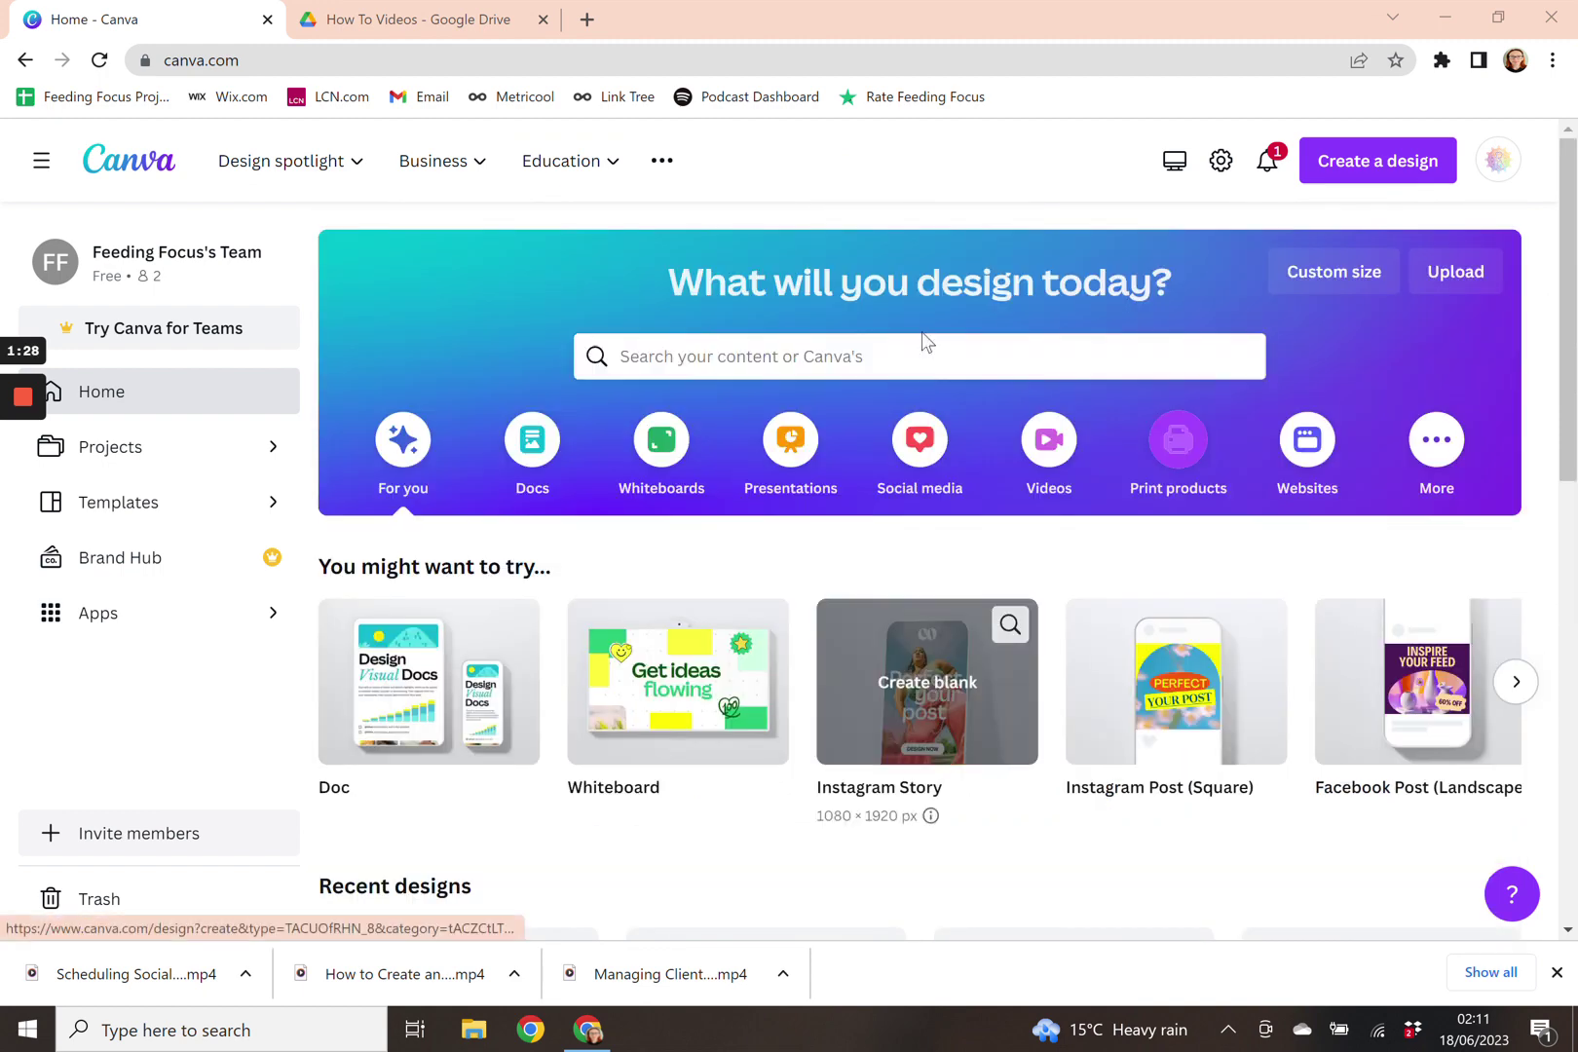
# Open the template collection for Instagram Post (Square) from the home page's search suggestions
pyautogui.click(720, 358)
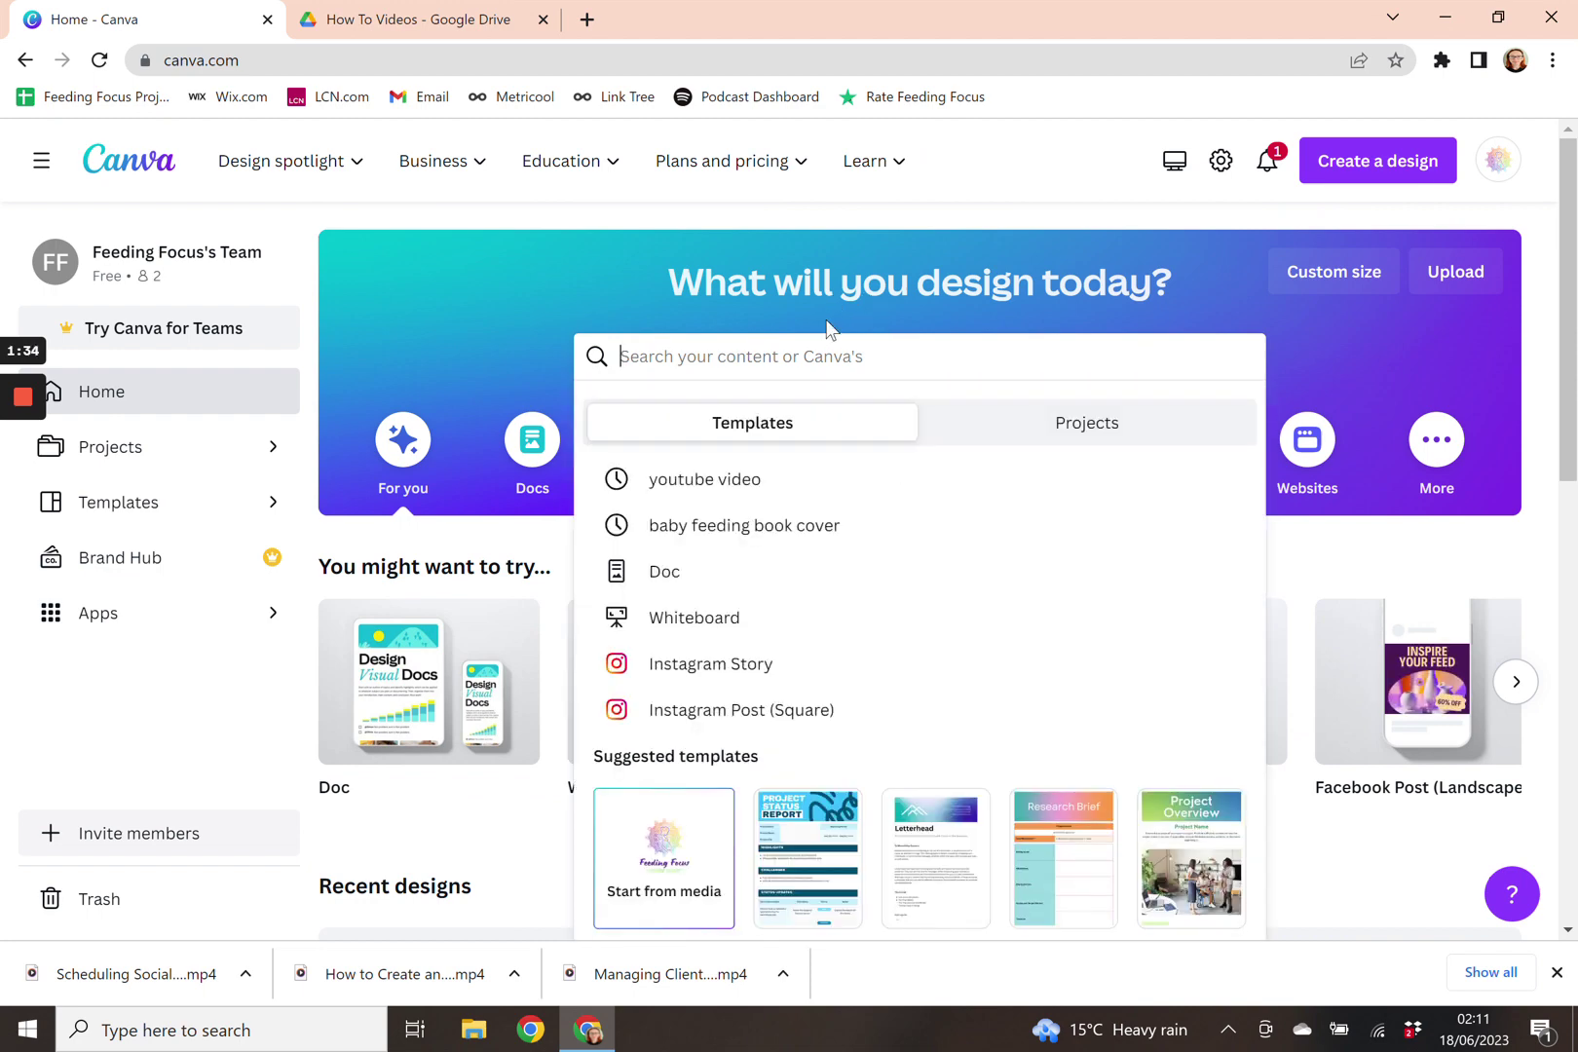
pyautogui.click(549, 304)
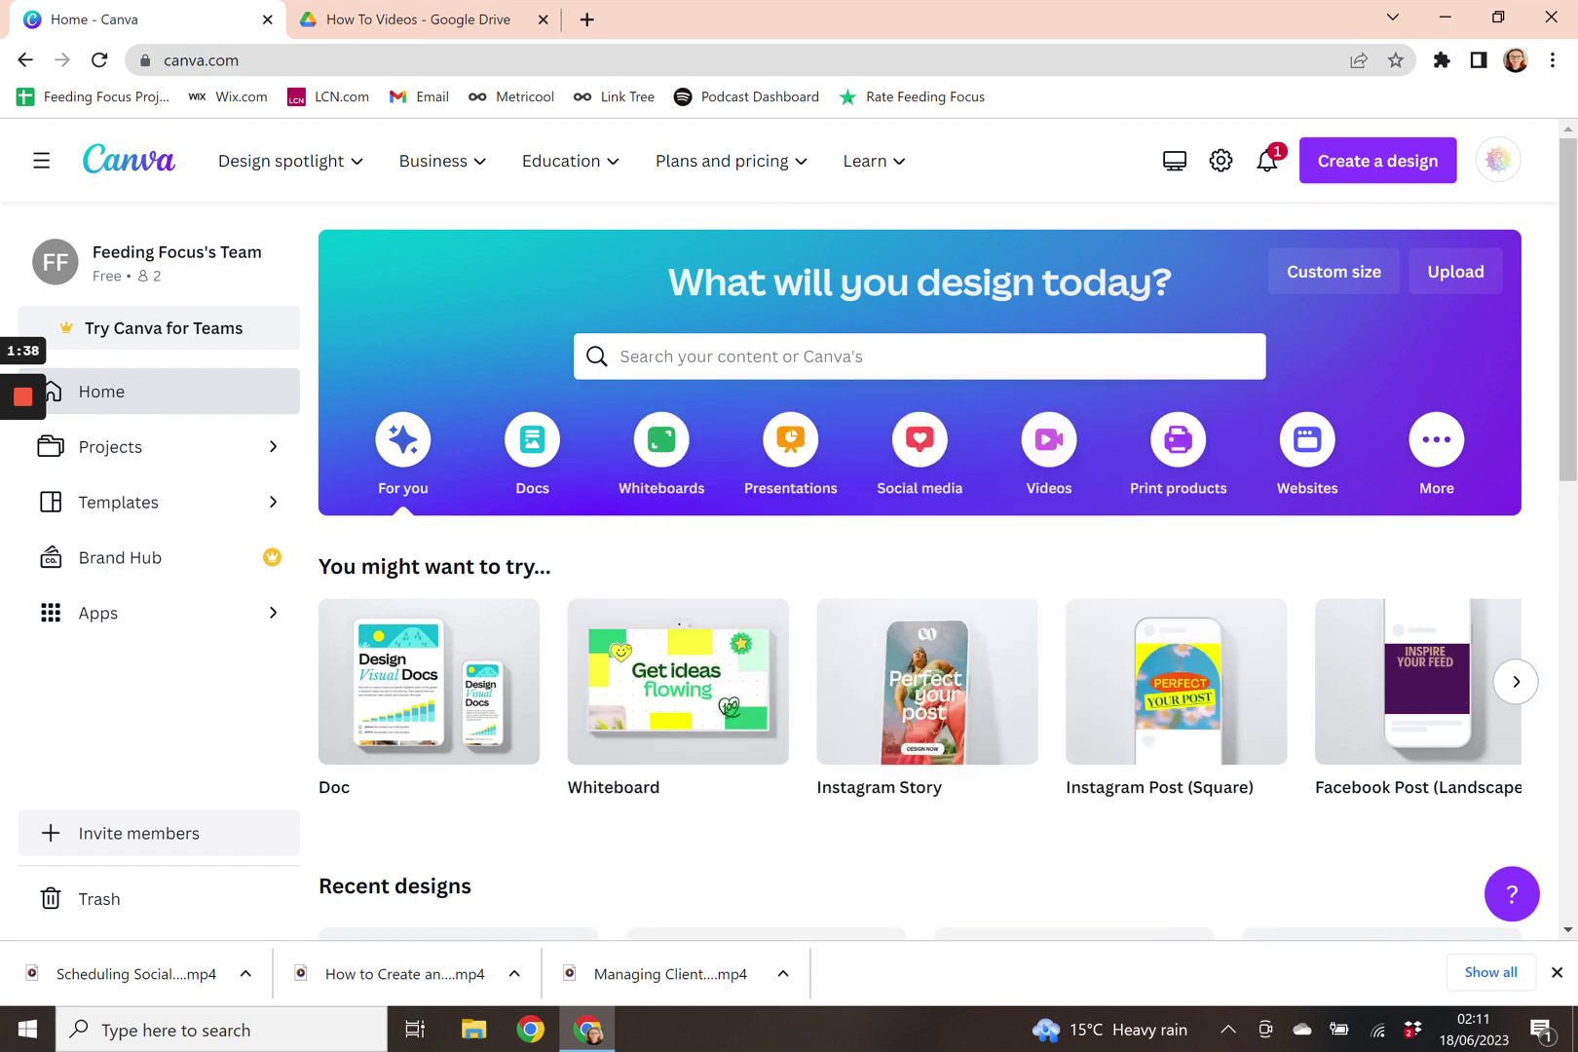
pyautogui.click(700, 363)
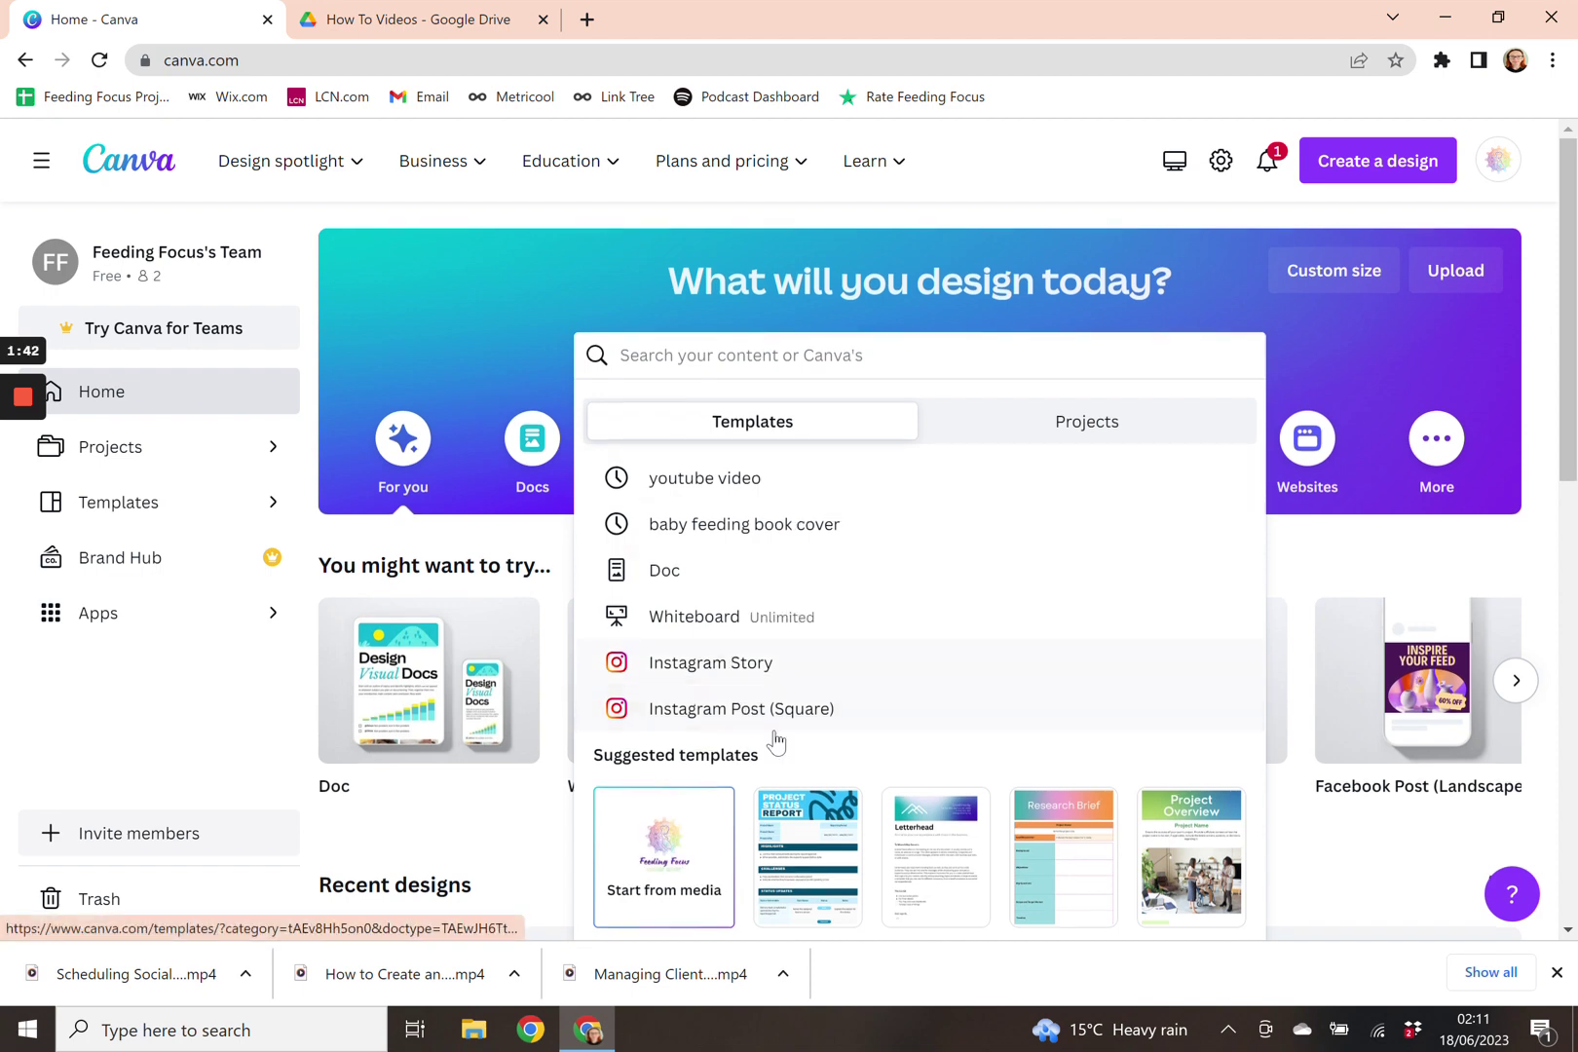
pyautogui.scroll(-1, 783, 697)
pyautogui.scroll(1, 748, 694)
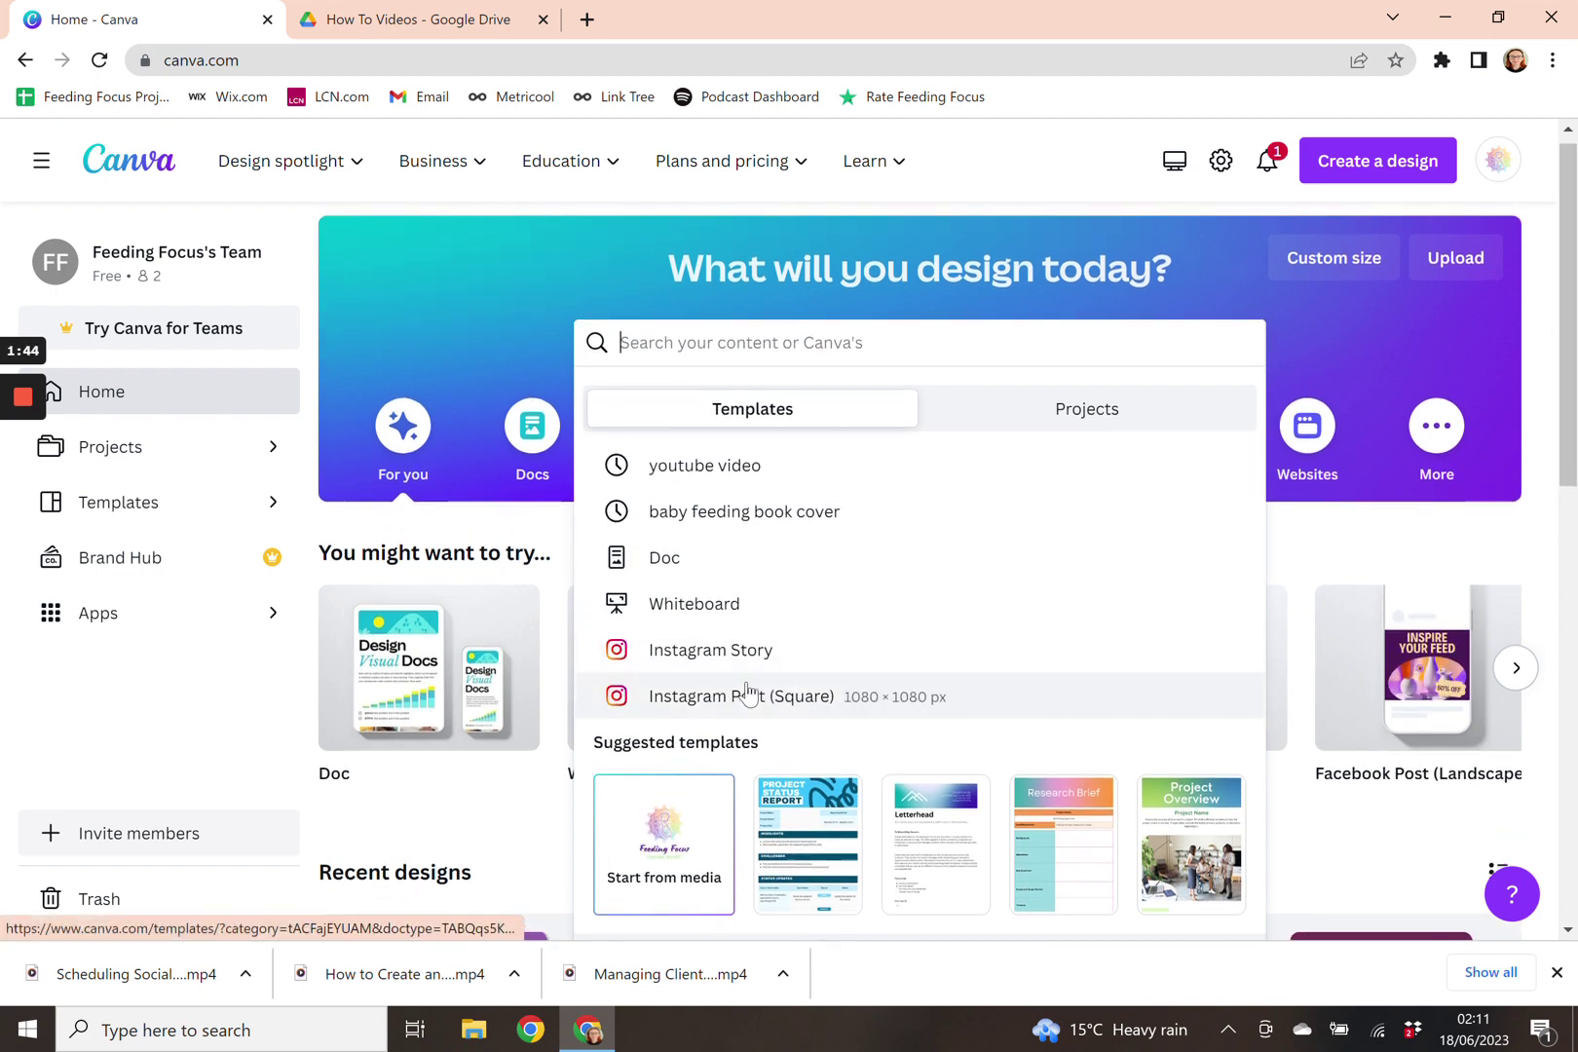
pyautogui.scroll(1, 755, 696)
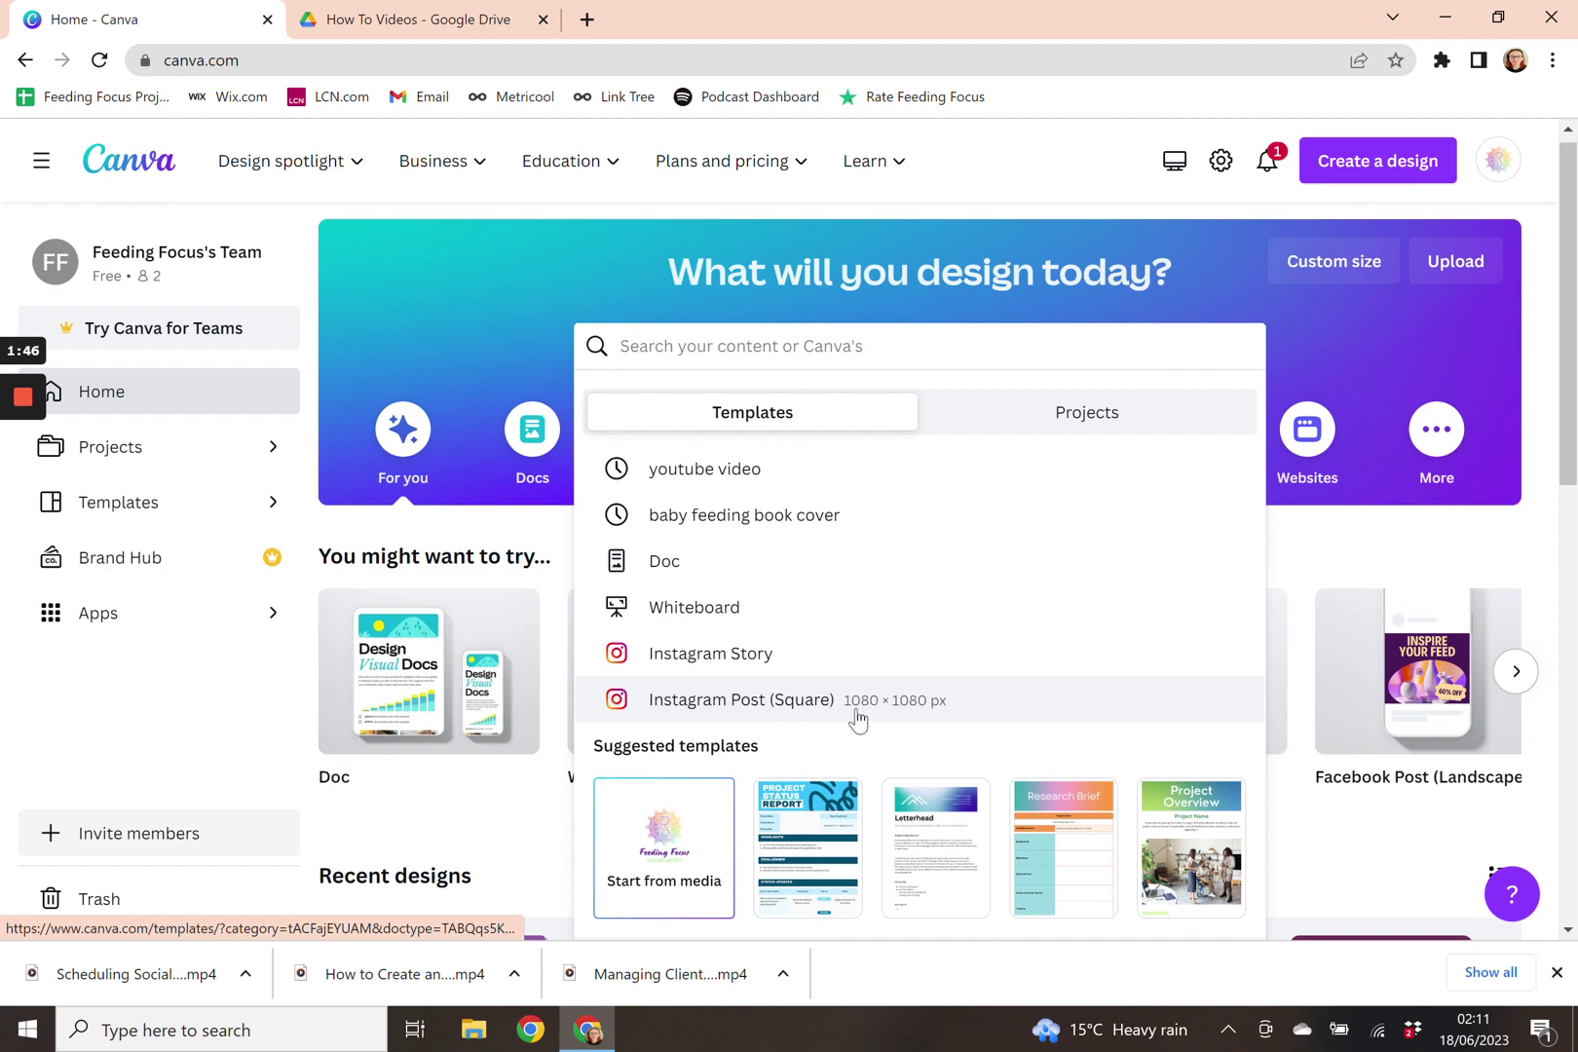
pyautogui.click(759, 715)
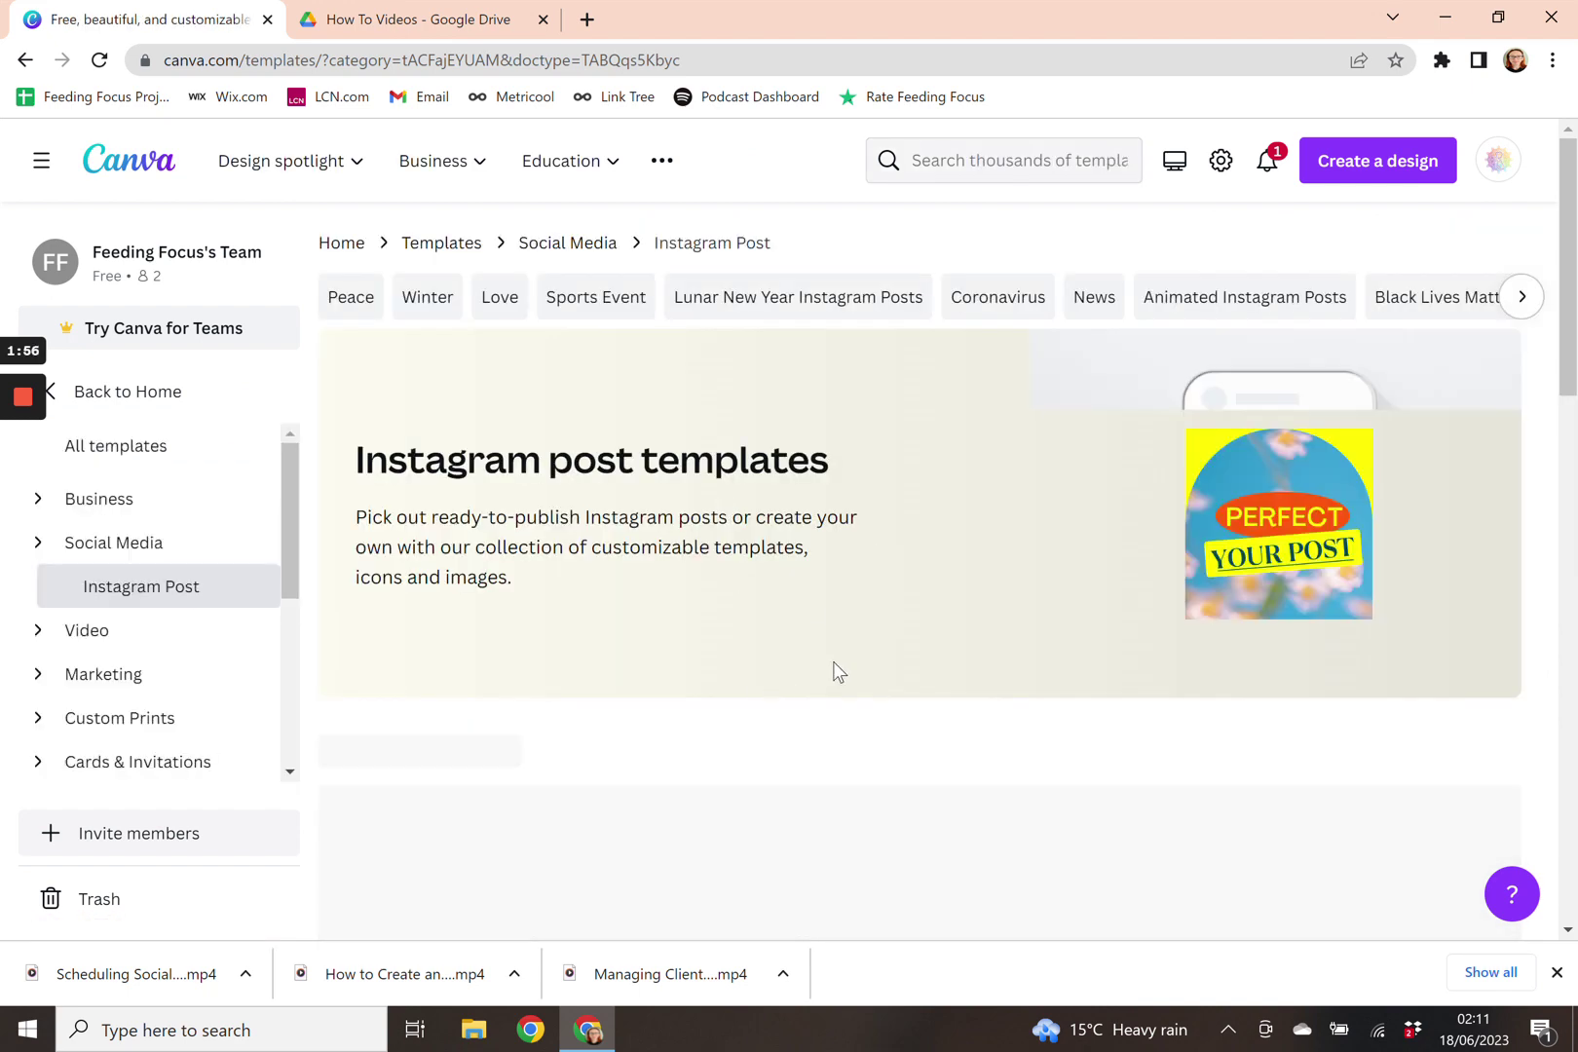
# Search the templates for "dog instagram template"
pyautogui.scroll(-2, 834, 660)
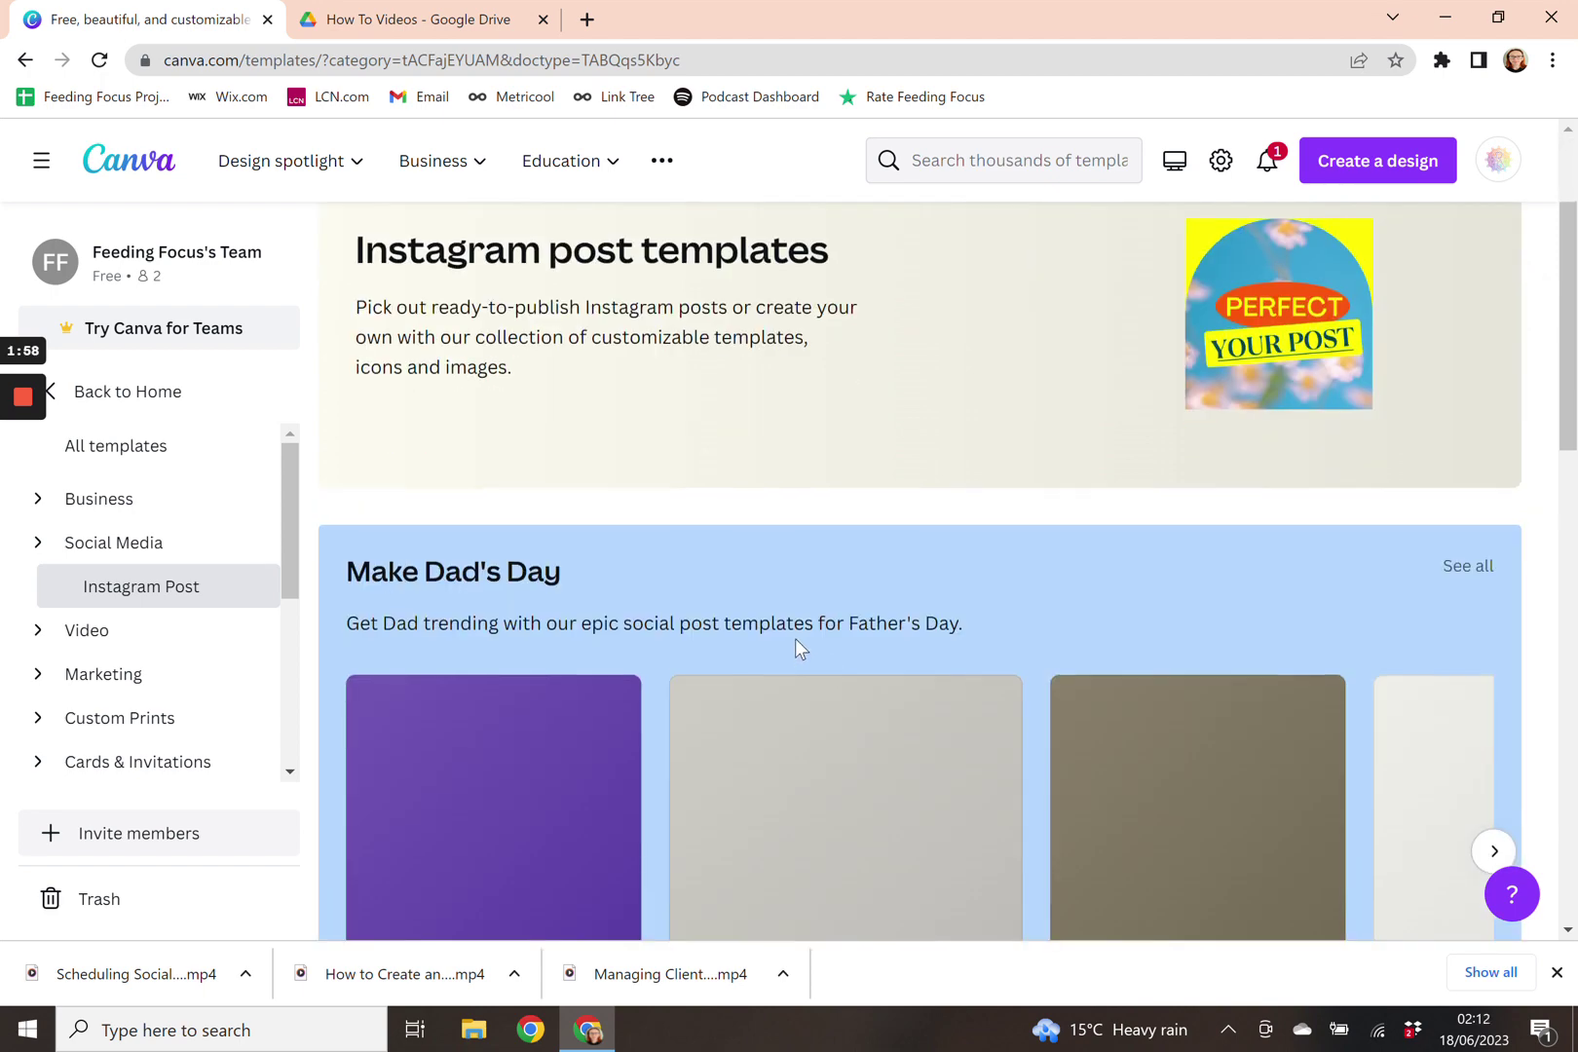
pyautogui.scroll(-4, 796, 641)
pyautogui.scroll(5, 795, 639)
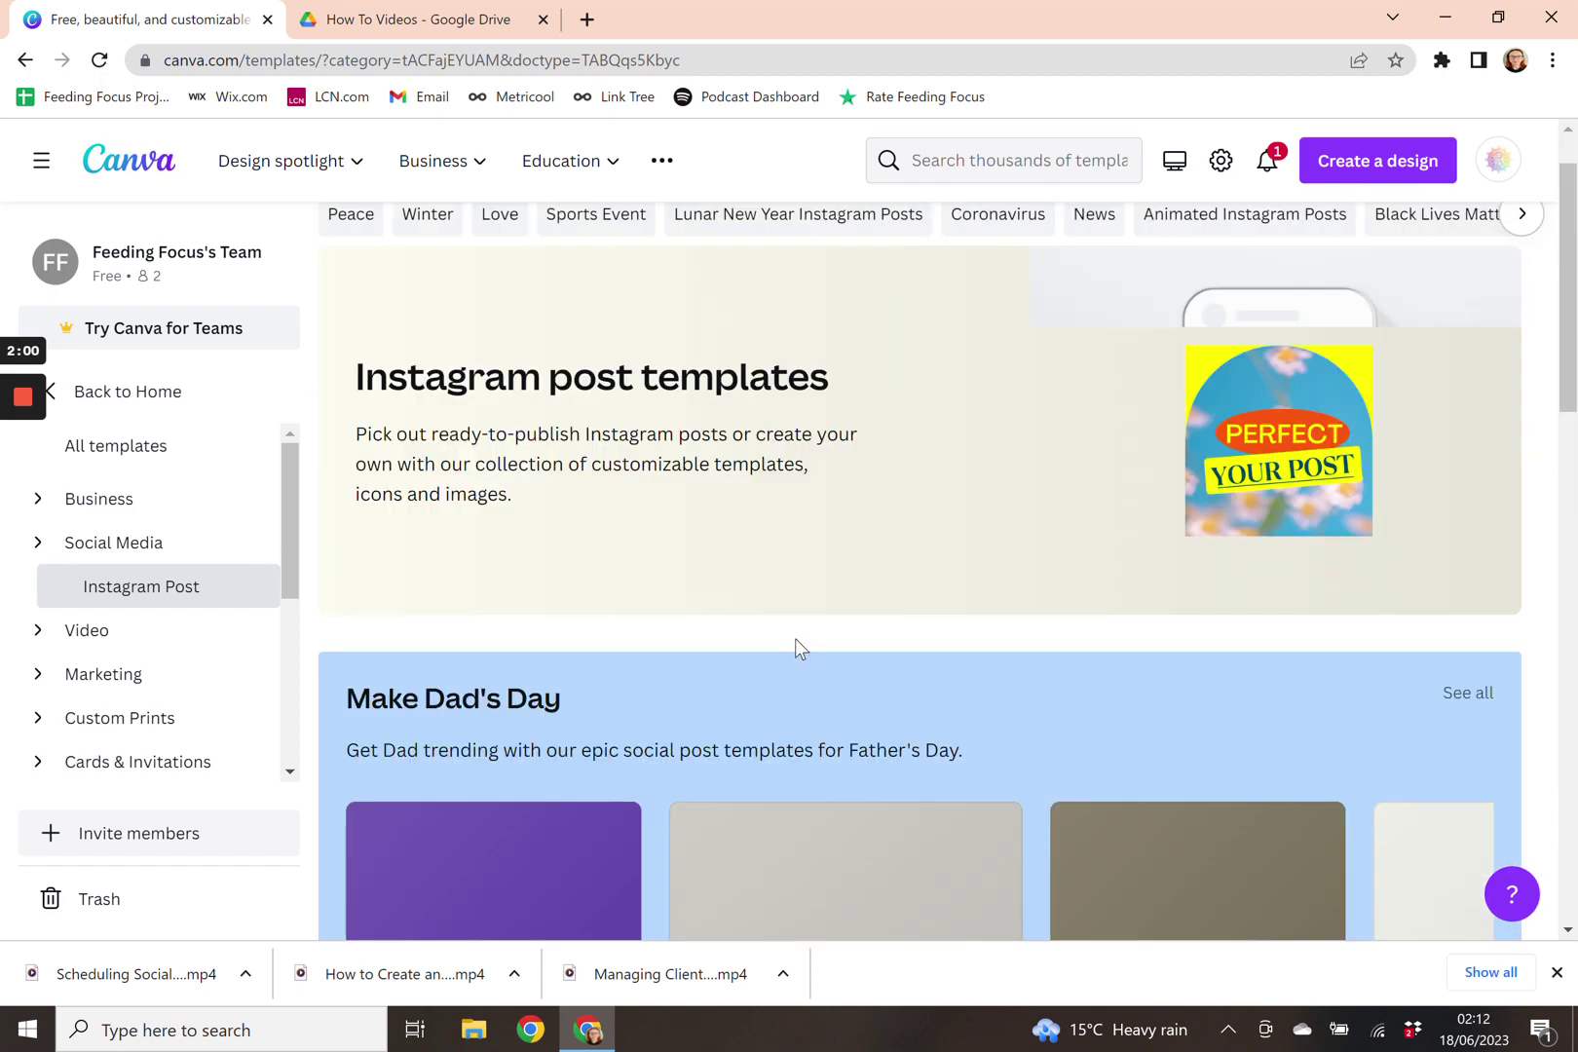
pyautogui.scroll(1, 787, 417)
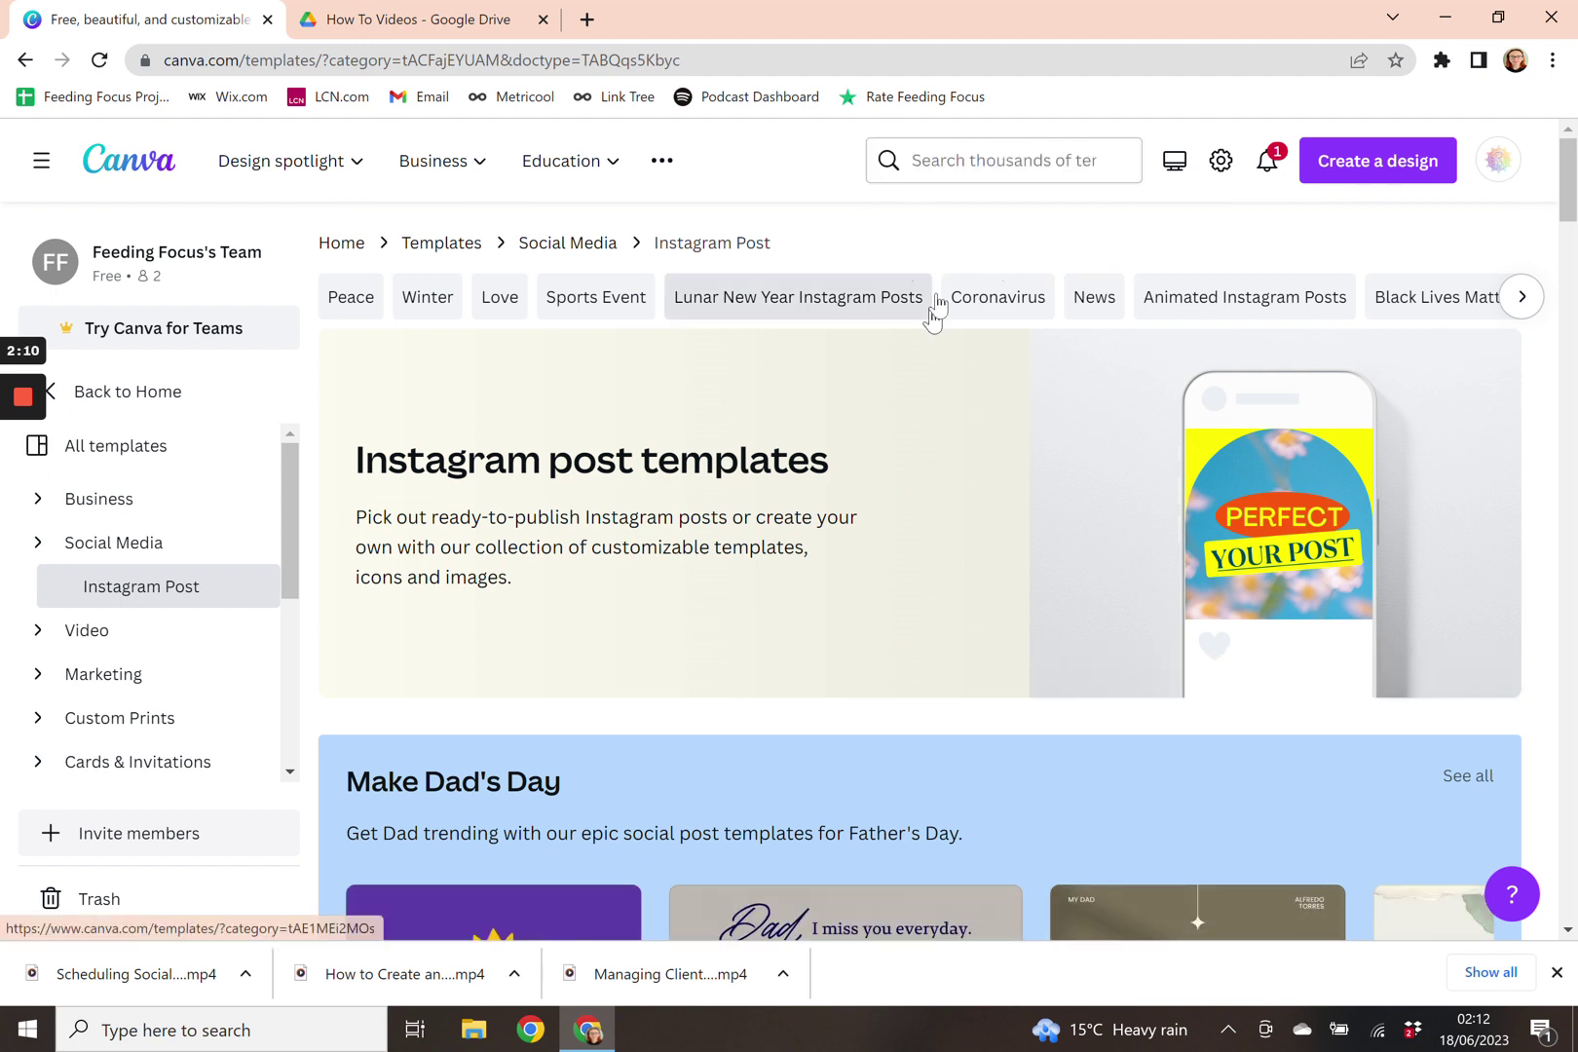
pyautogui.click(974, 161)
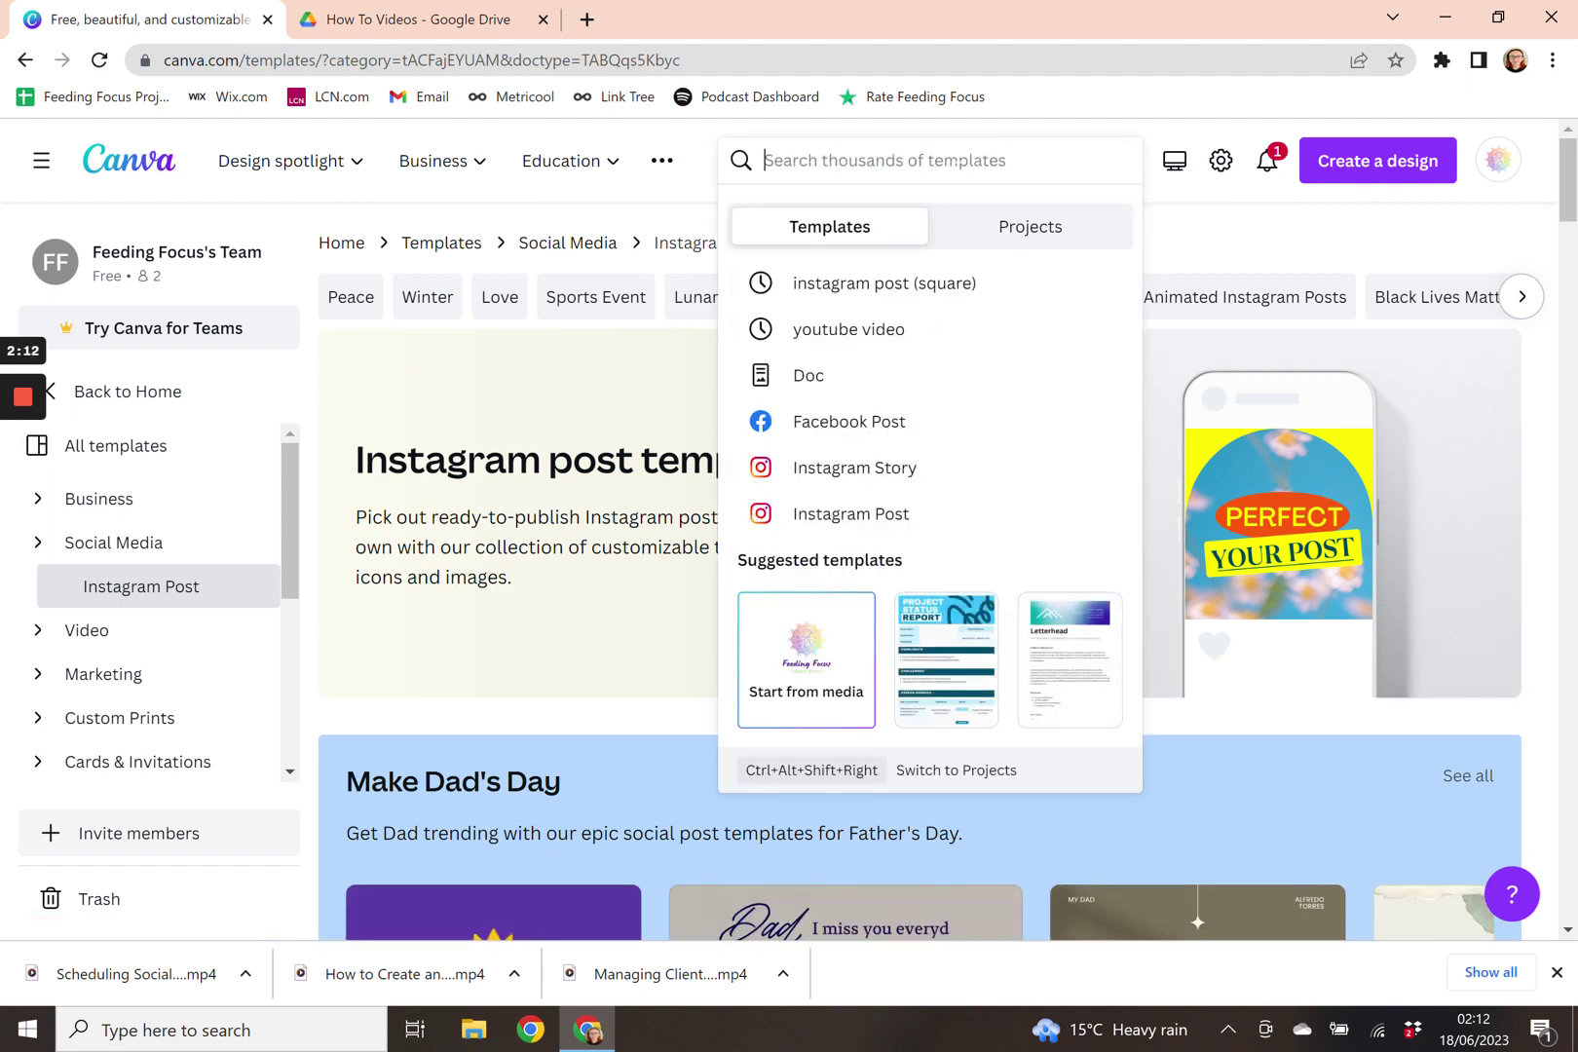
pyautogui.write('dog ins')
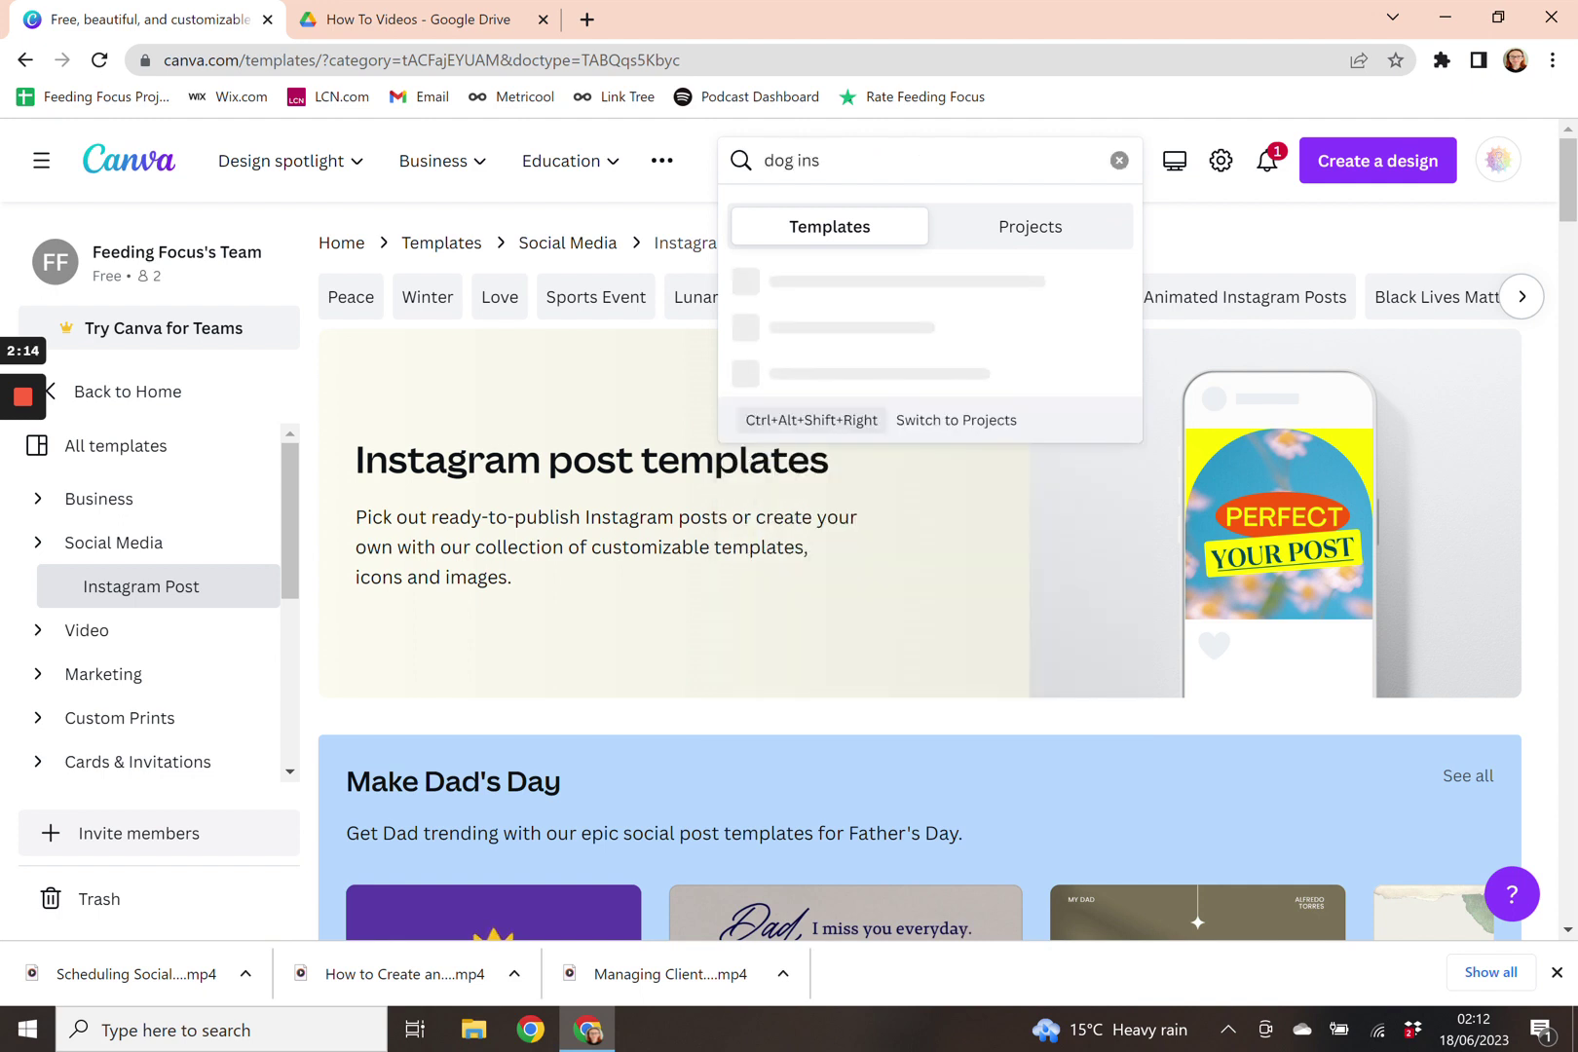
pyautogui.write('tagram t')
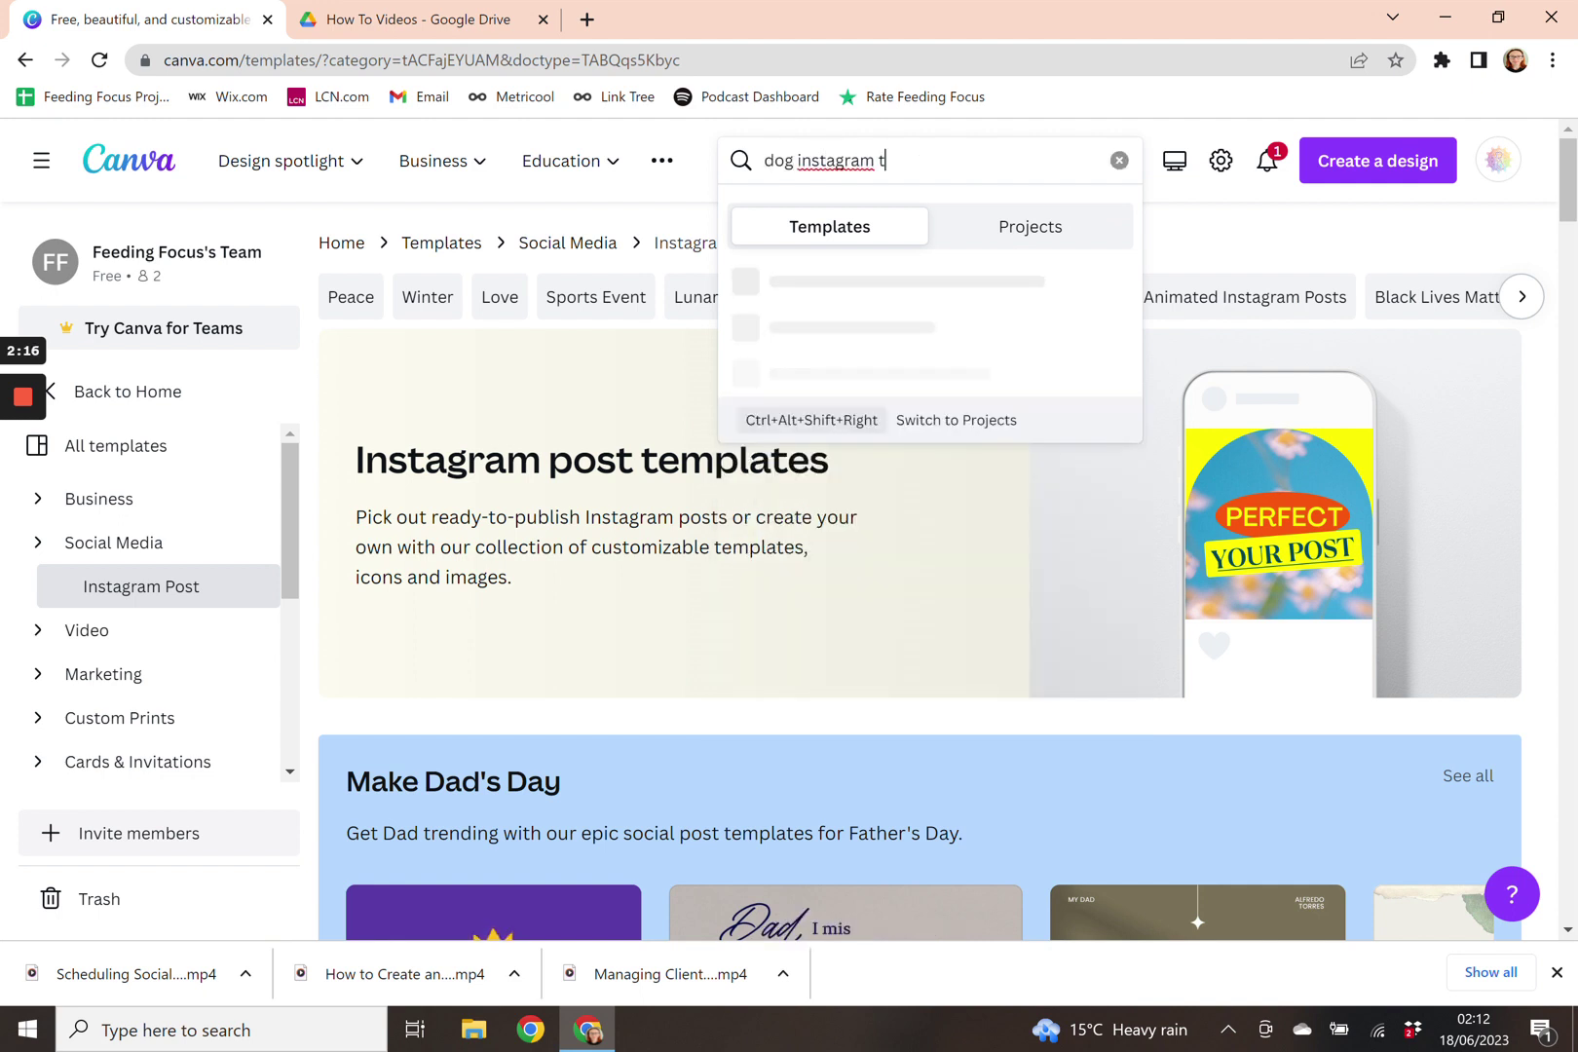
pyautogui.write('emplate')
pyautogui.press('Return')
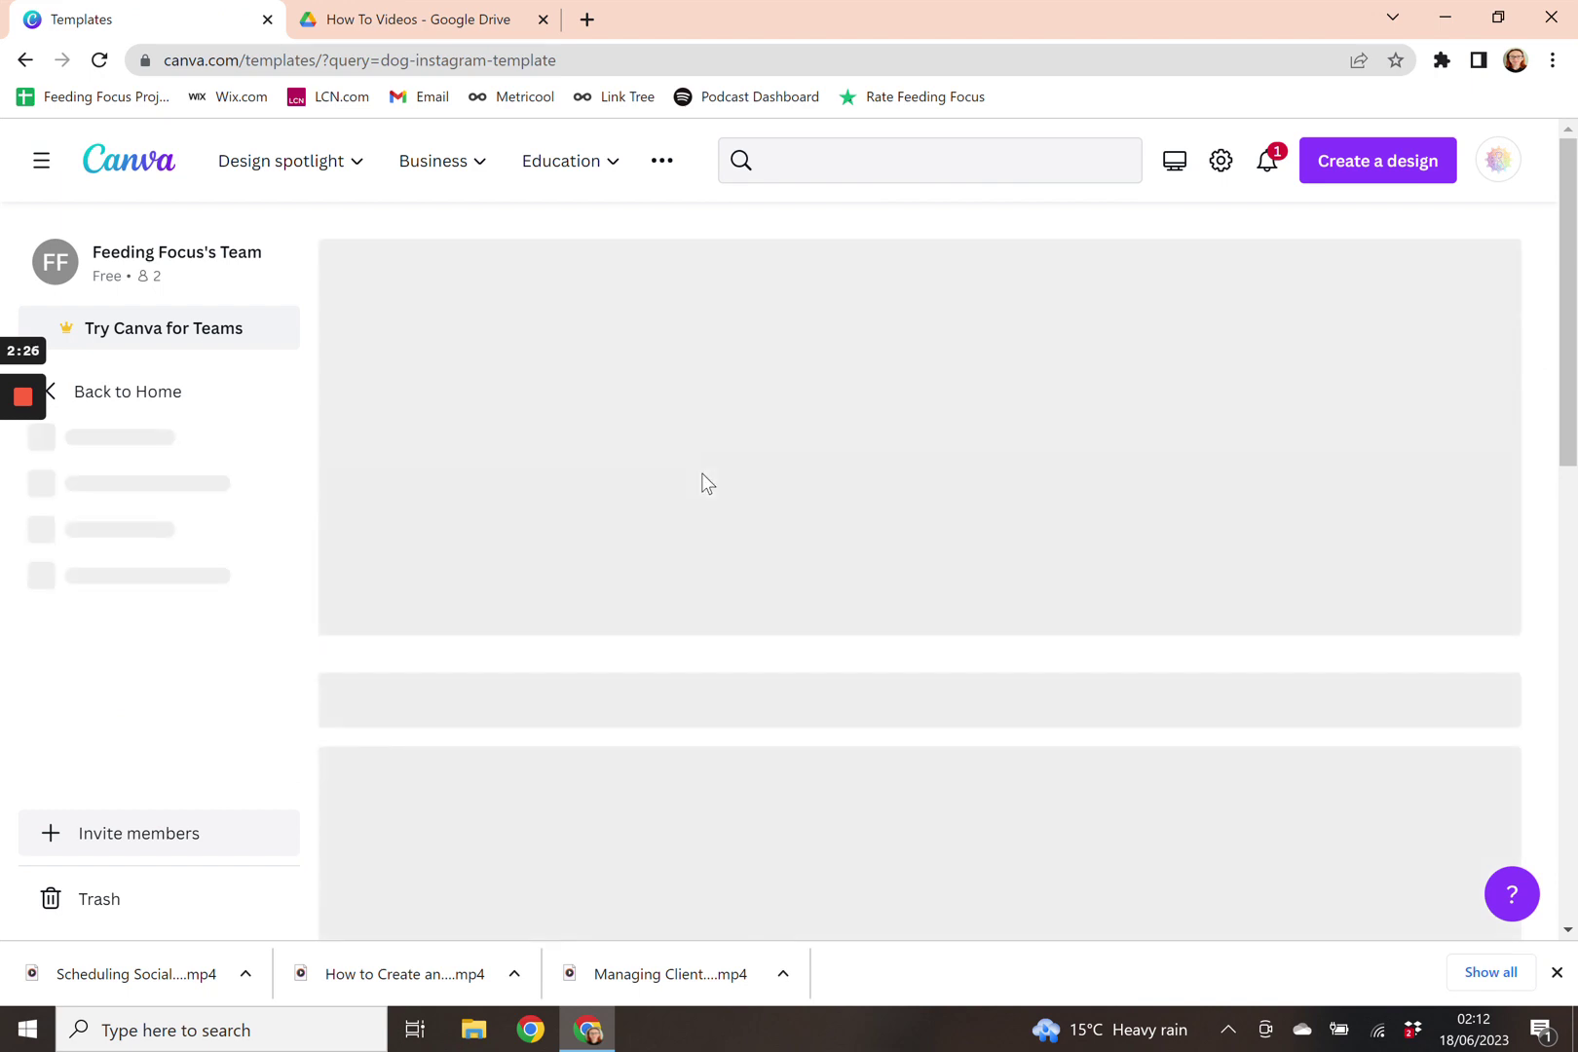
# Choose the Blue Simple Dog Instagram Post template and open it for customising
pyautogui.scroll(-2, 700, 507)
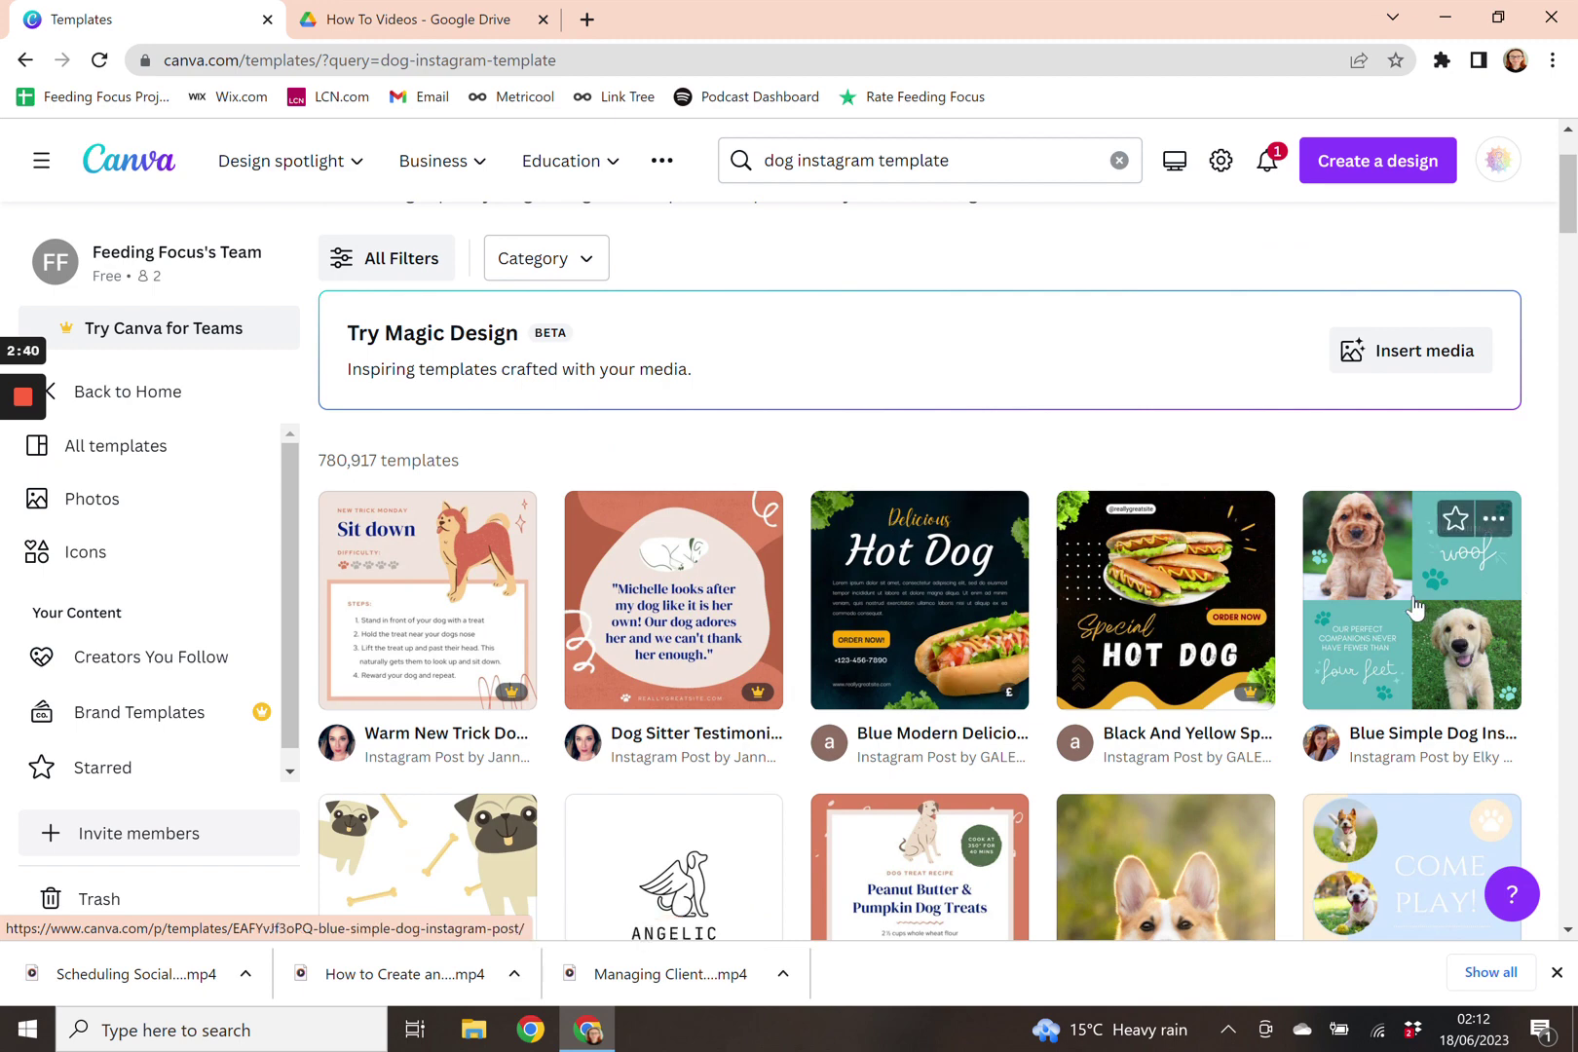
pyautogui.click(1414, 608)
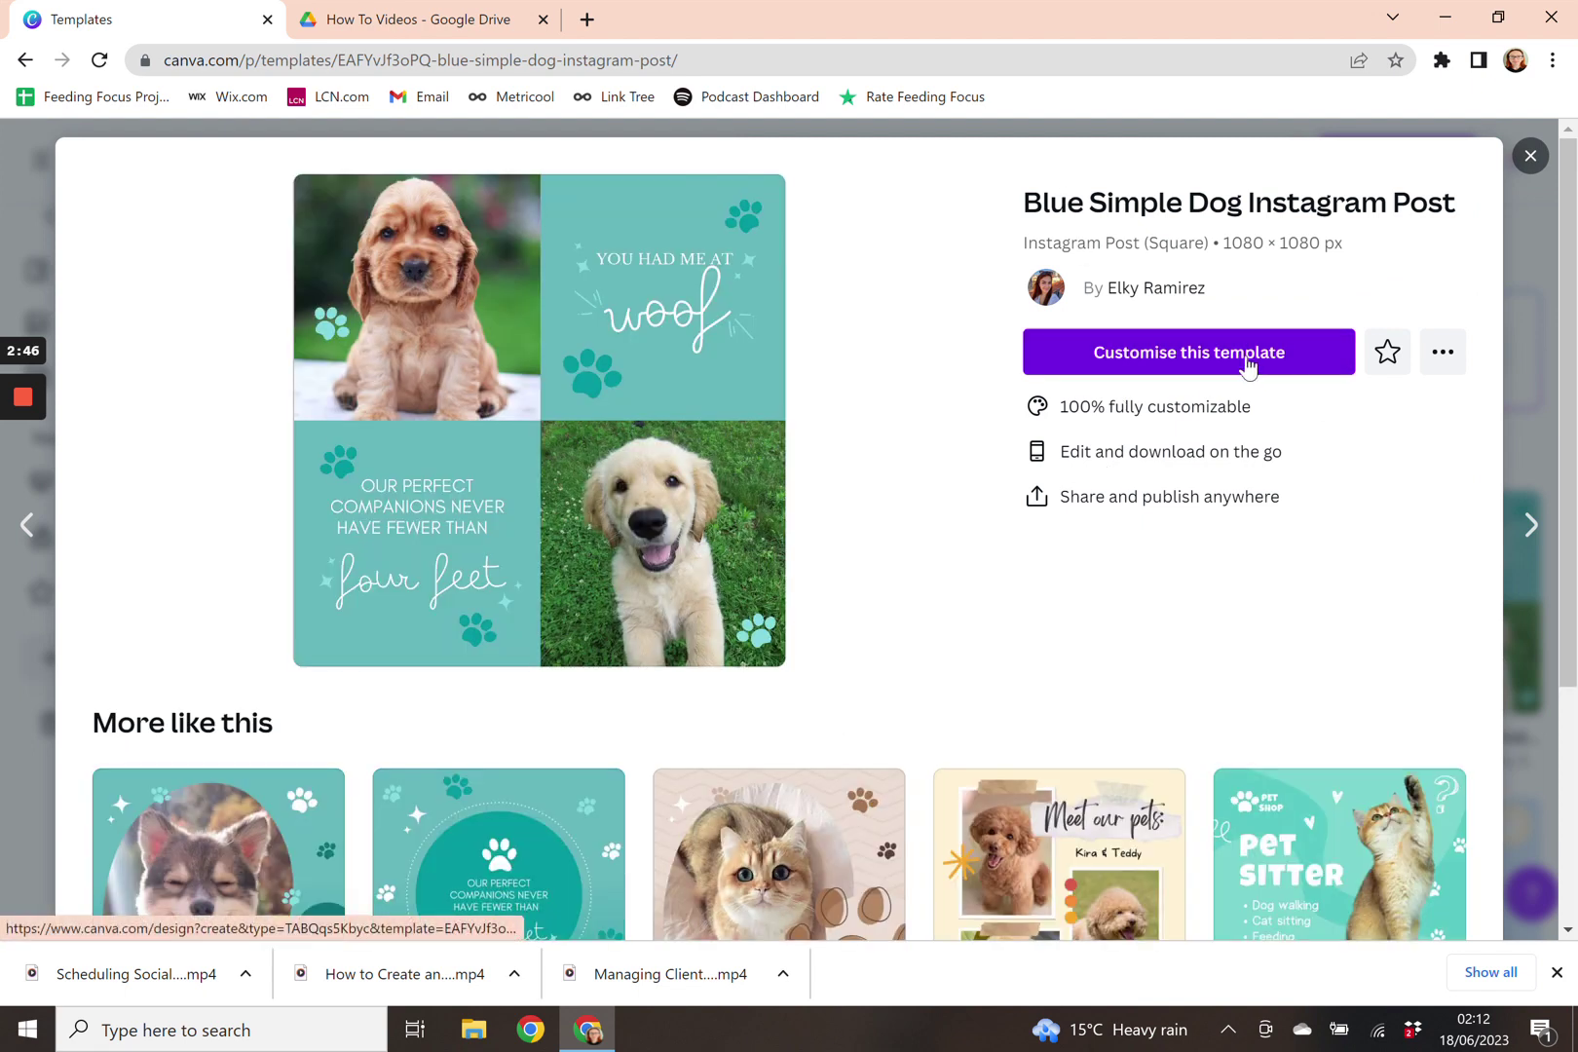
pyautogui.click(1247, 363)
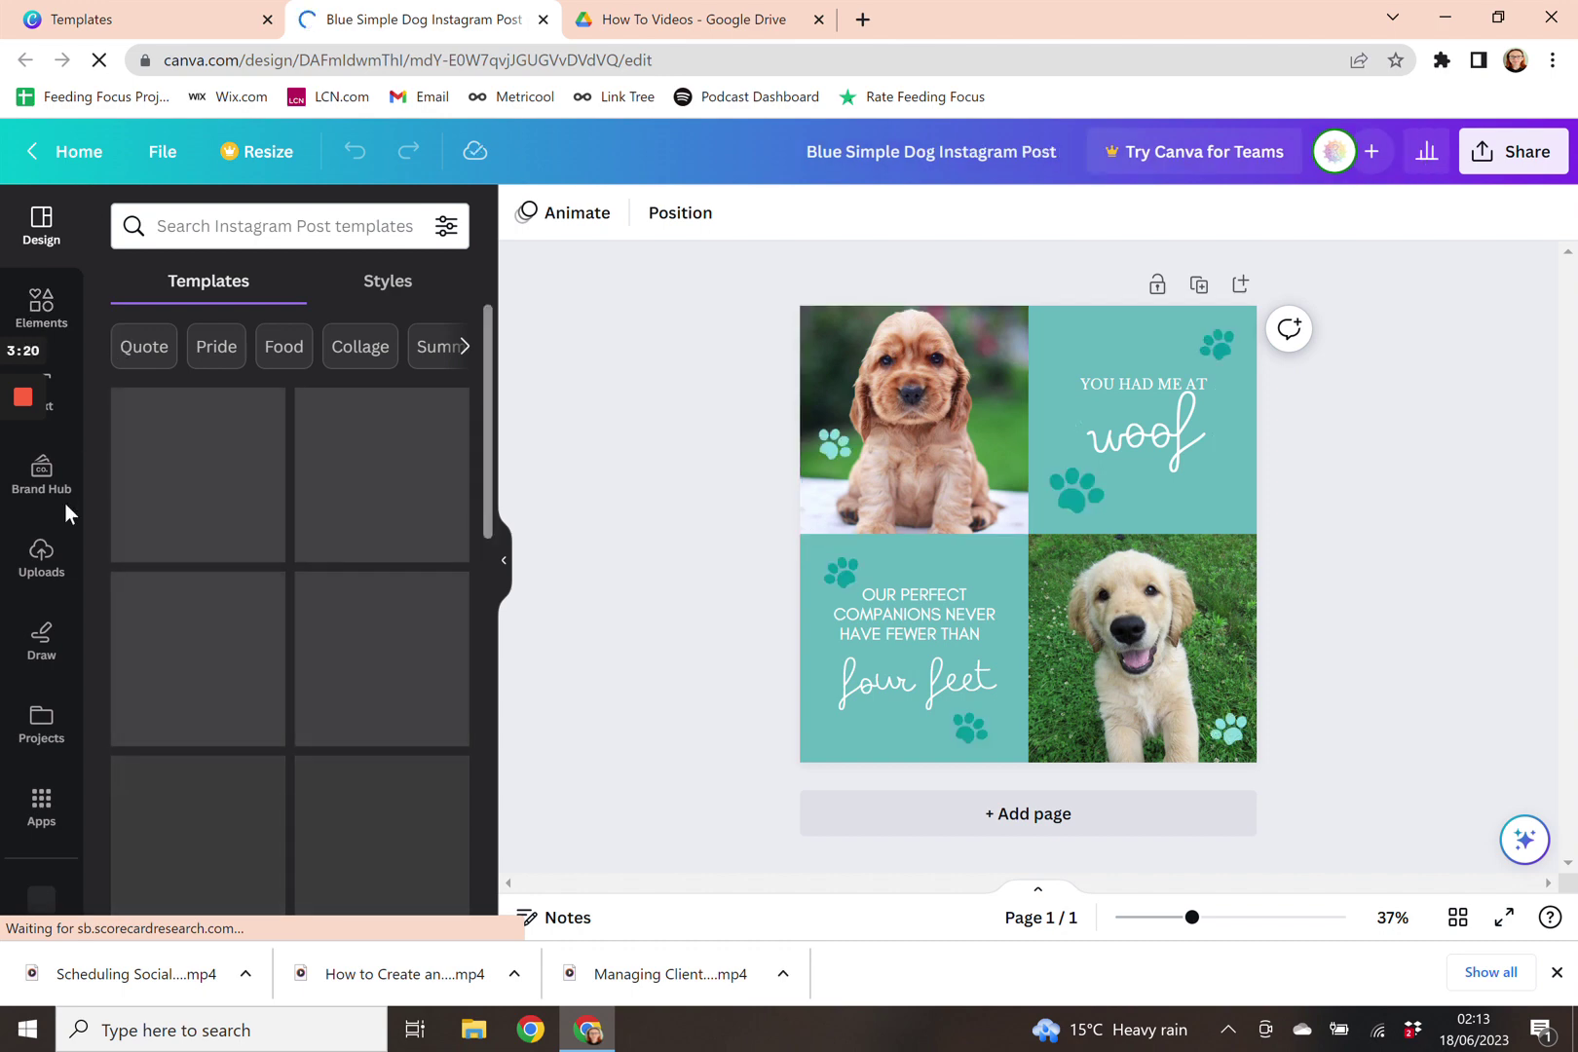
# Replace the brown puppy photo in the design's upper-left tile with the uploaded Feeding Focus Paediatric Dietitian logo
pyautogui.moveTo(35, 569)
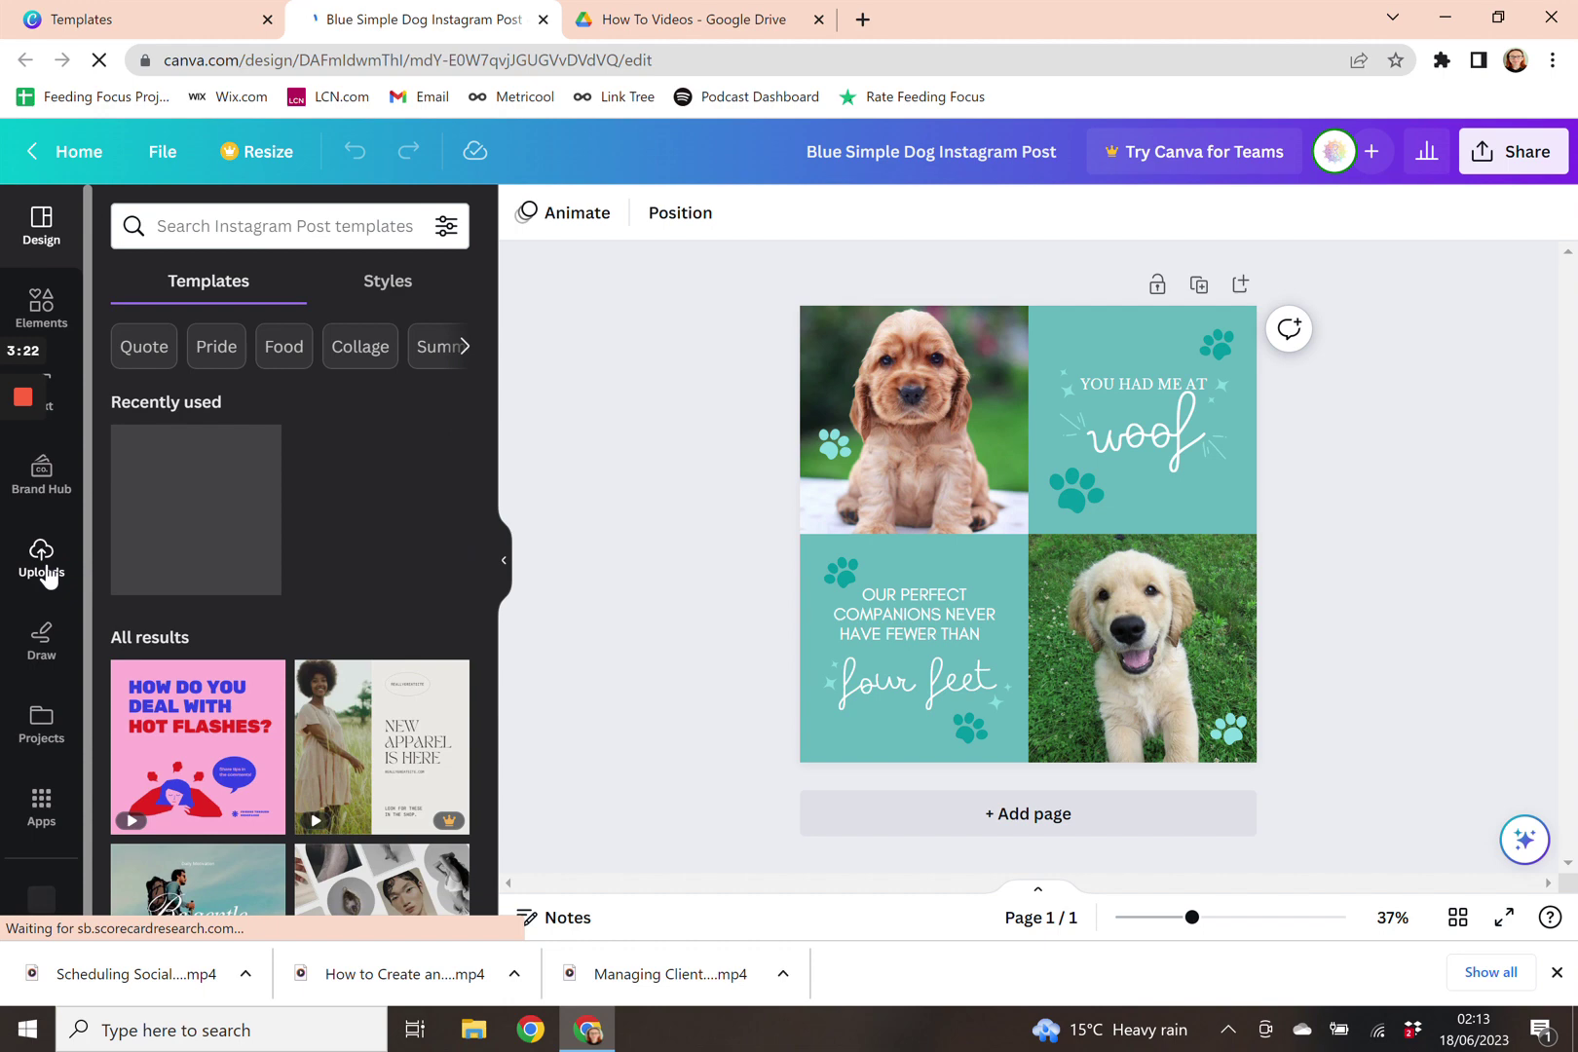
pyautogui.click(46, 572)
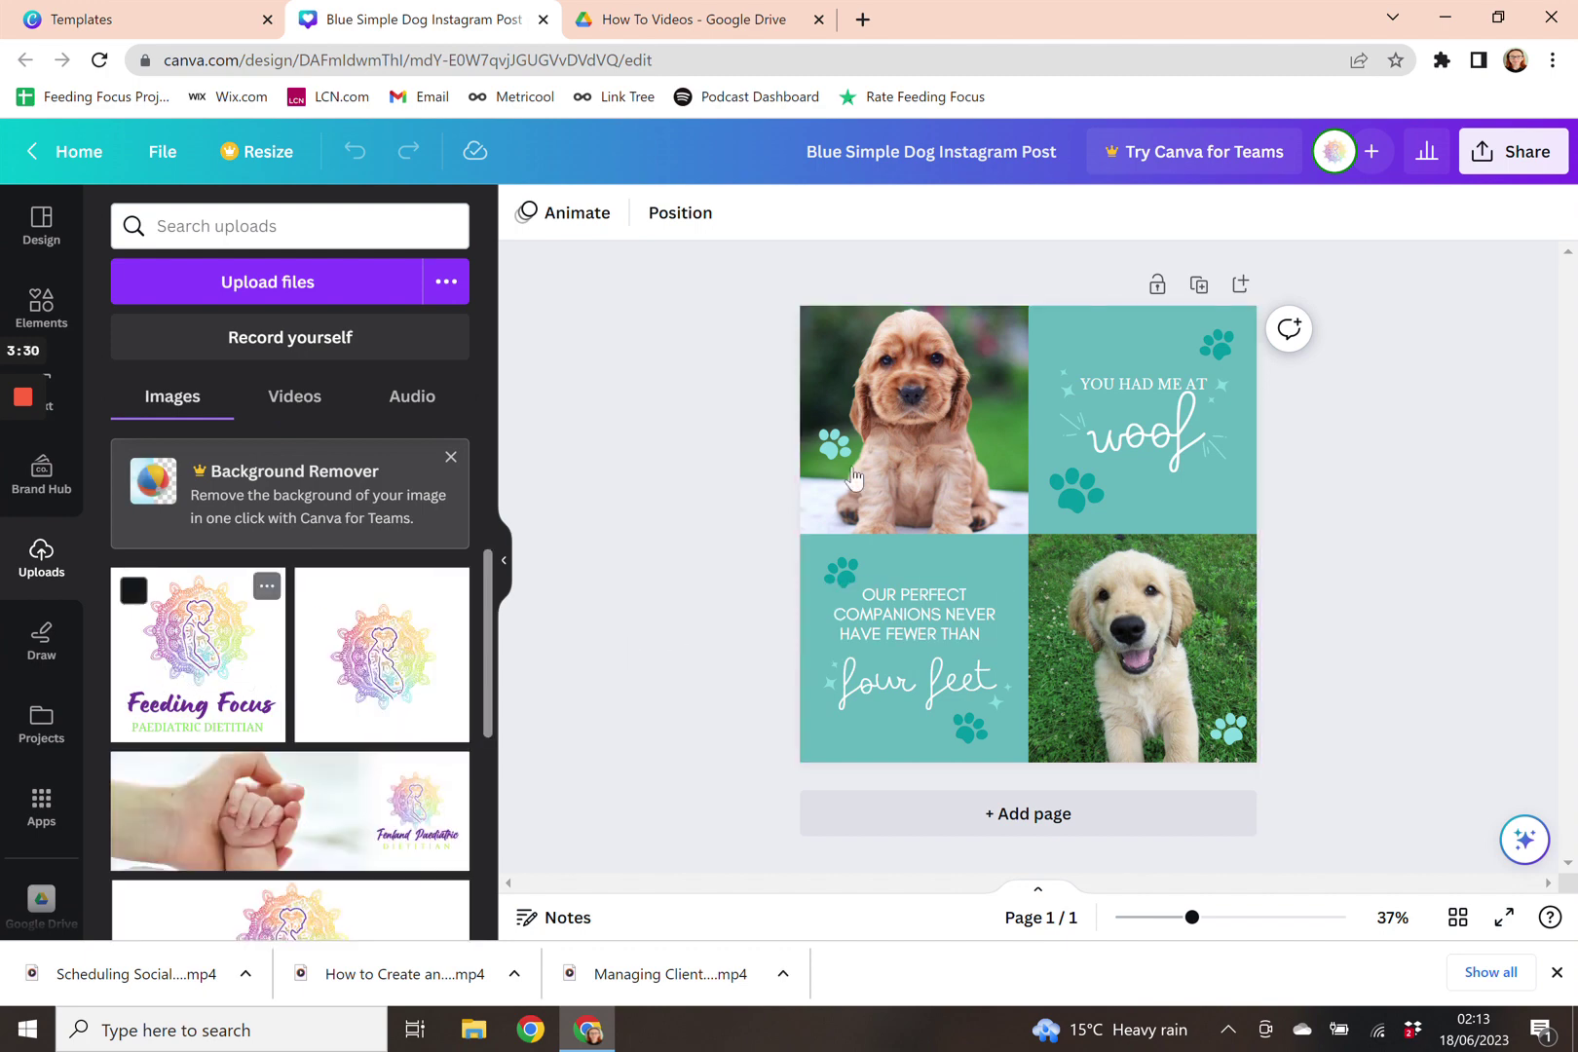
pyautogui.moveTo(854, 478); pyautogui.dragTo(855, 476)
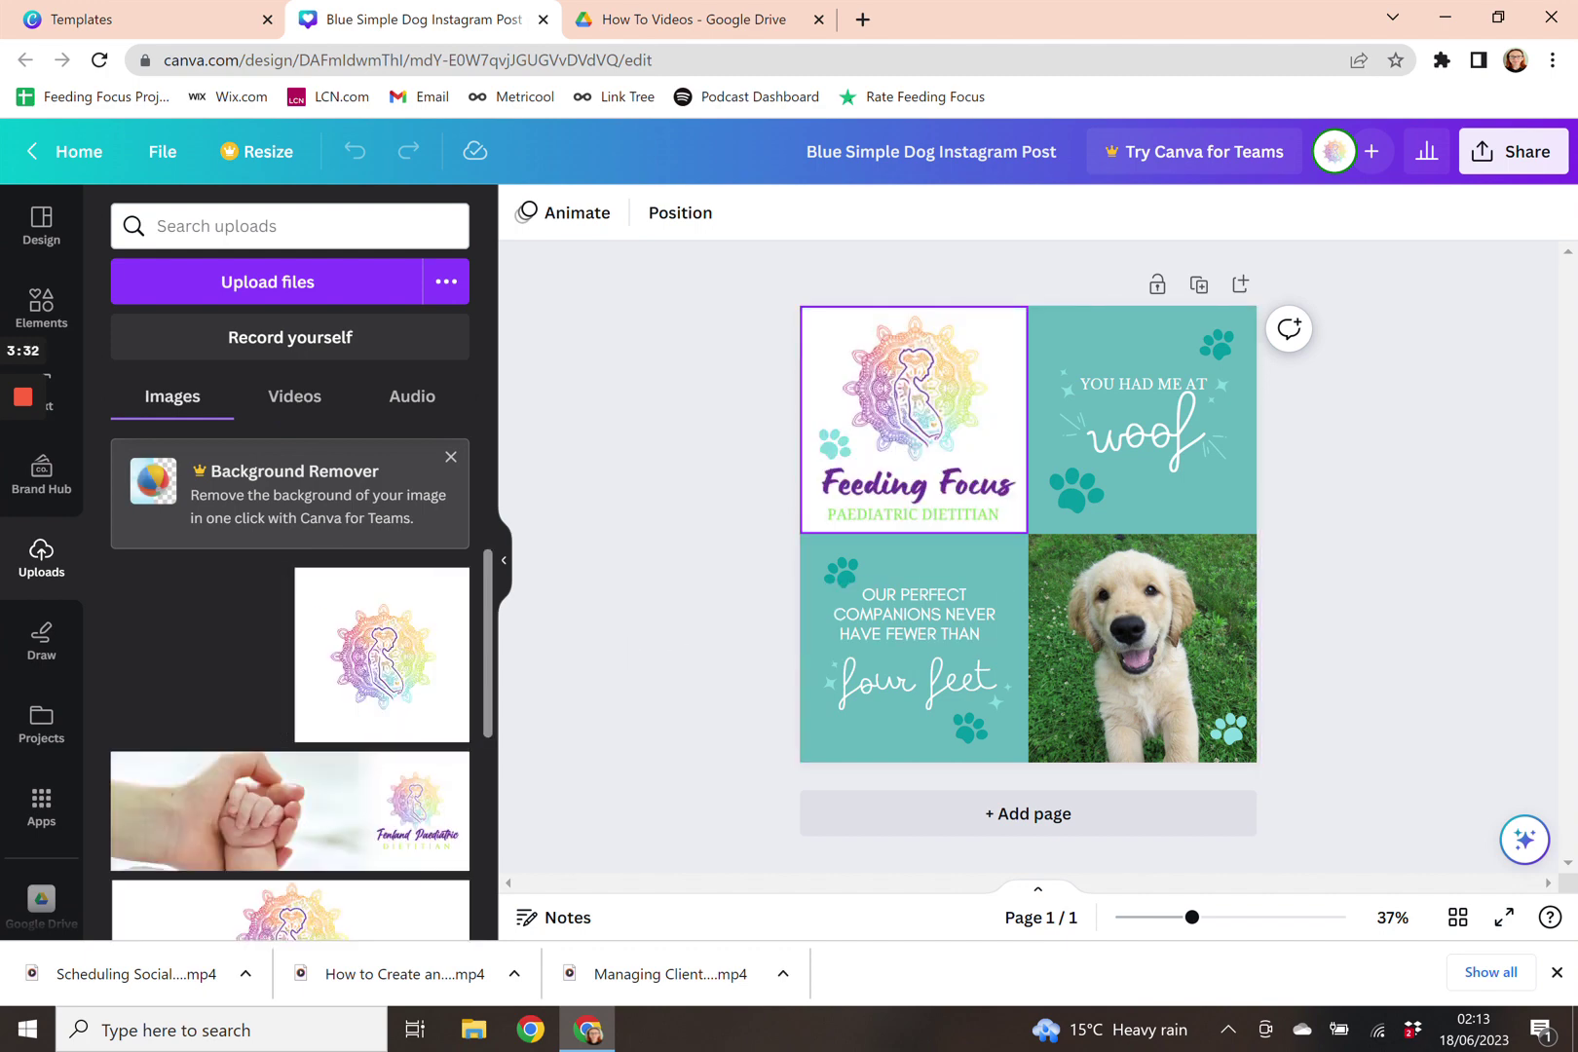
pyautogui.moveTo(855, 476)
pyautogui.mouseDown()
pyautogui.moveTo(233, 624)
pyautogui.moveTo(871, 457)
pyautogui.mouseUp()
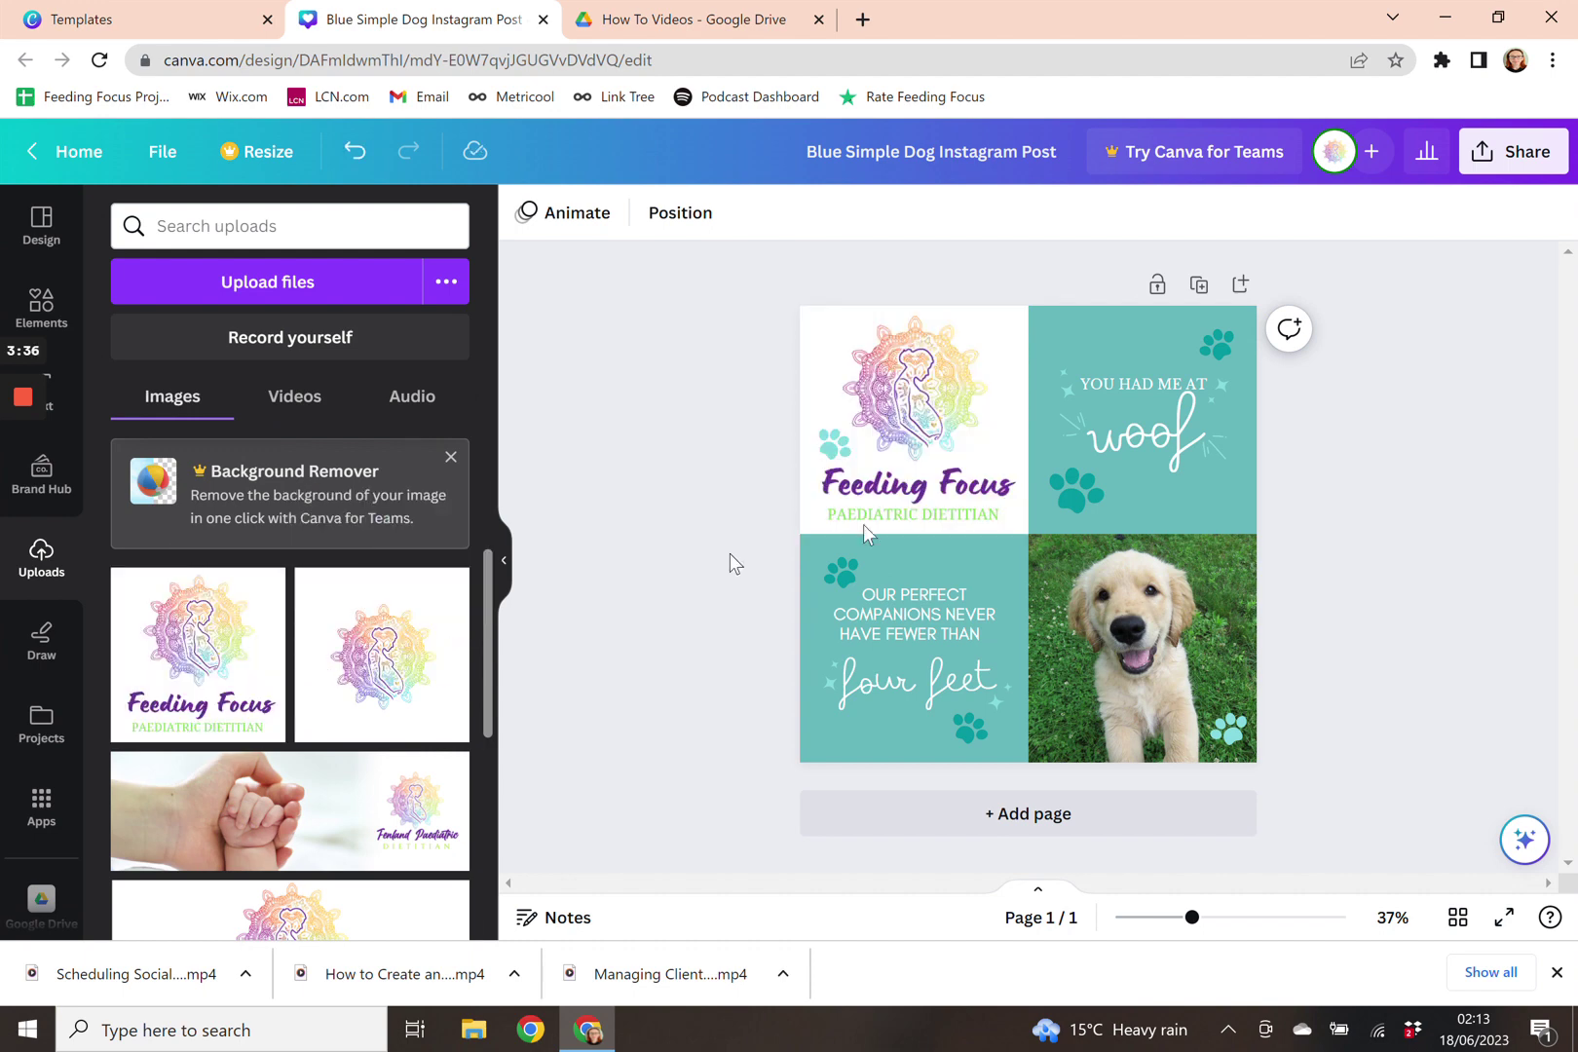
pyautogui.scroll(-5, 346, 716)
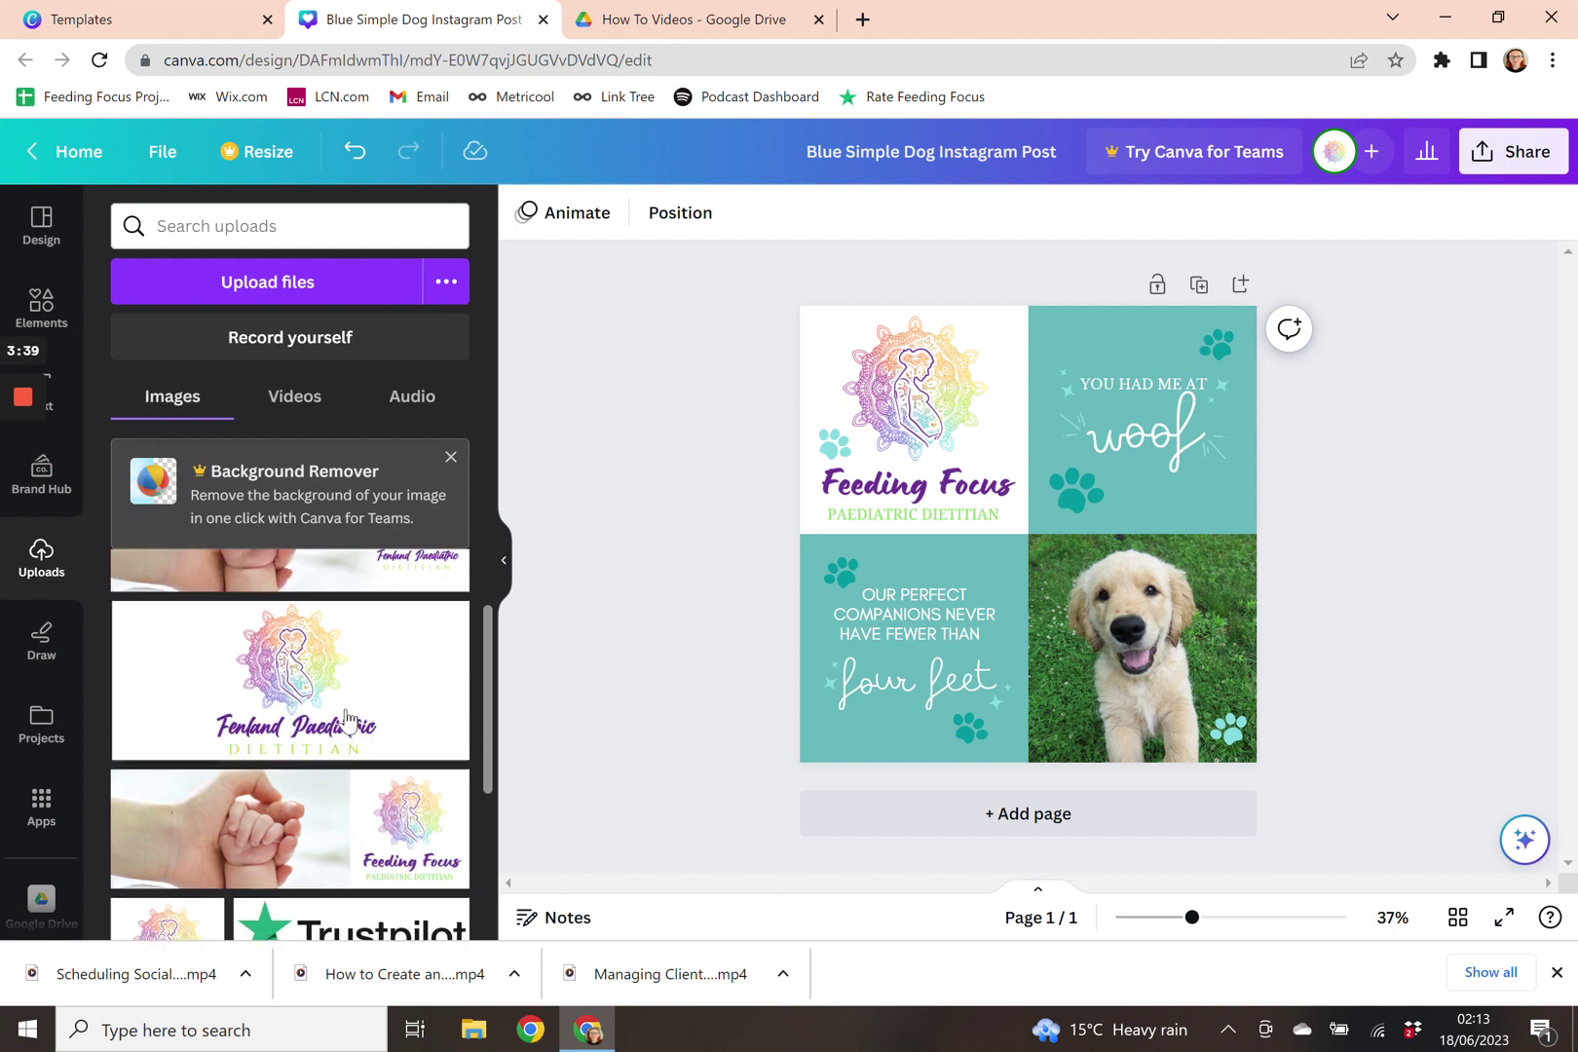
pyautogui.scroll(-5, 360, 716)
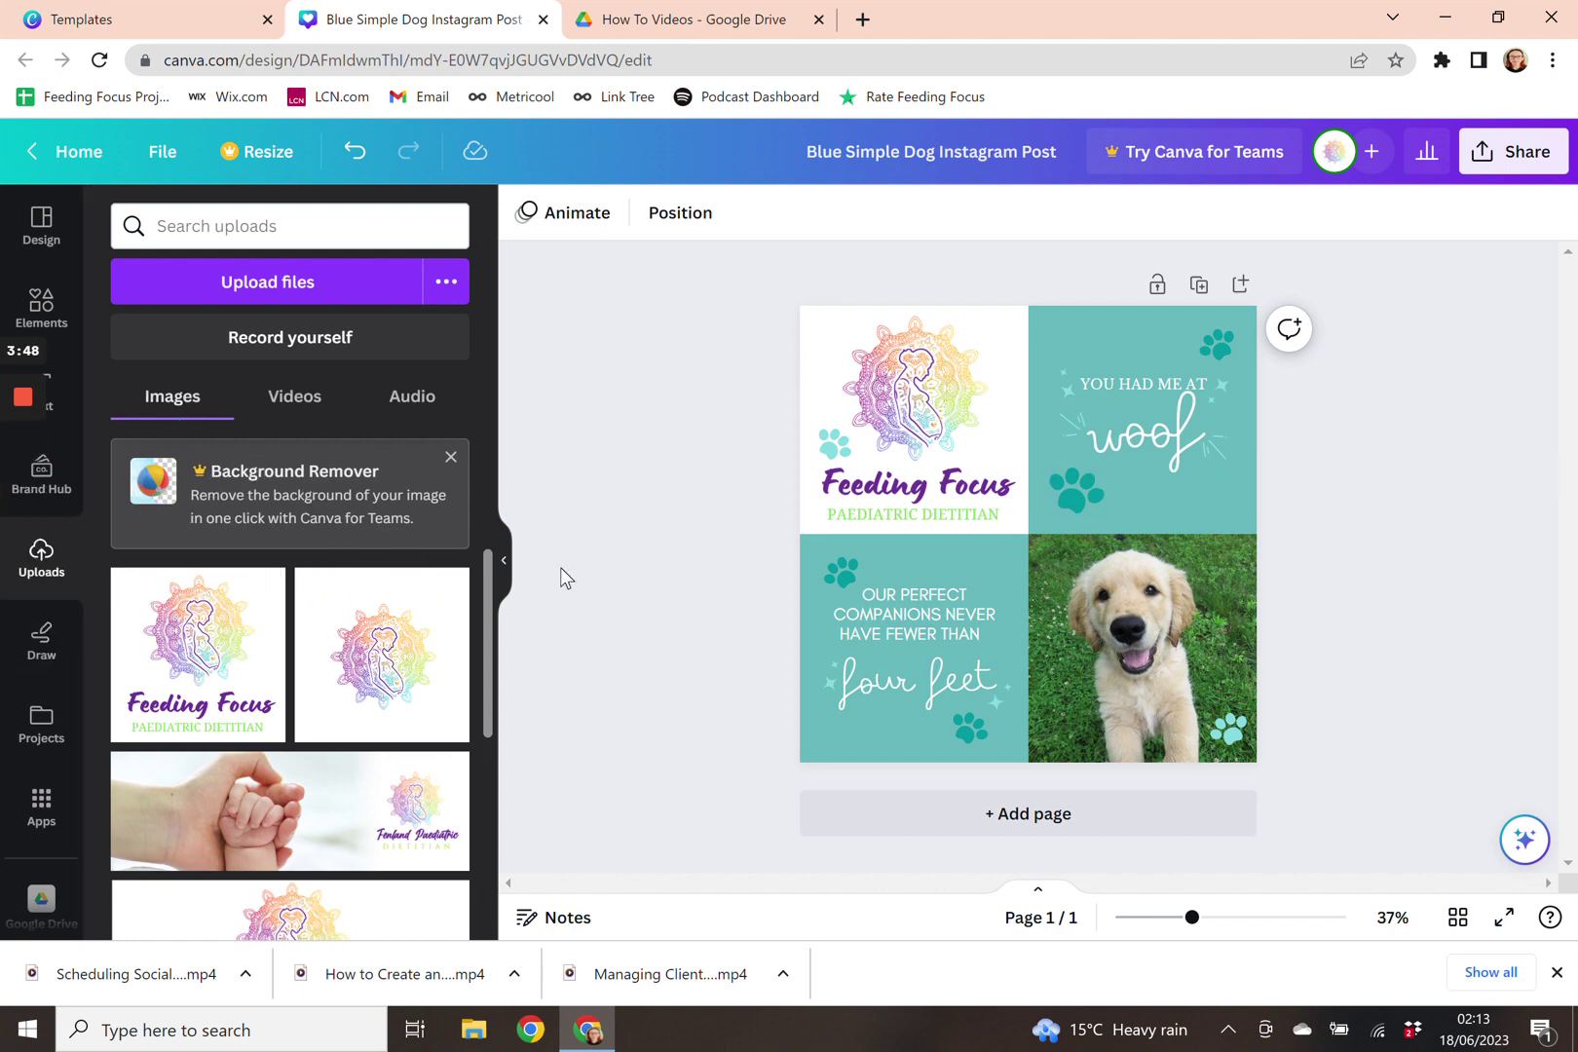
# Search the elements for "baby photo" and narrow the results to photos, then to graphics
pyautogui.click(40, 312)
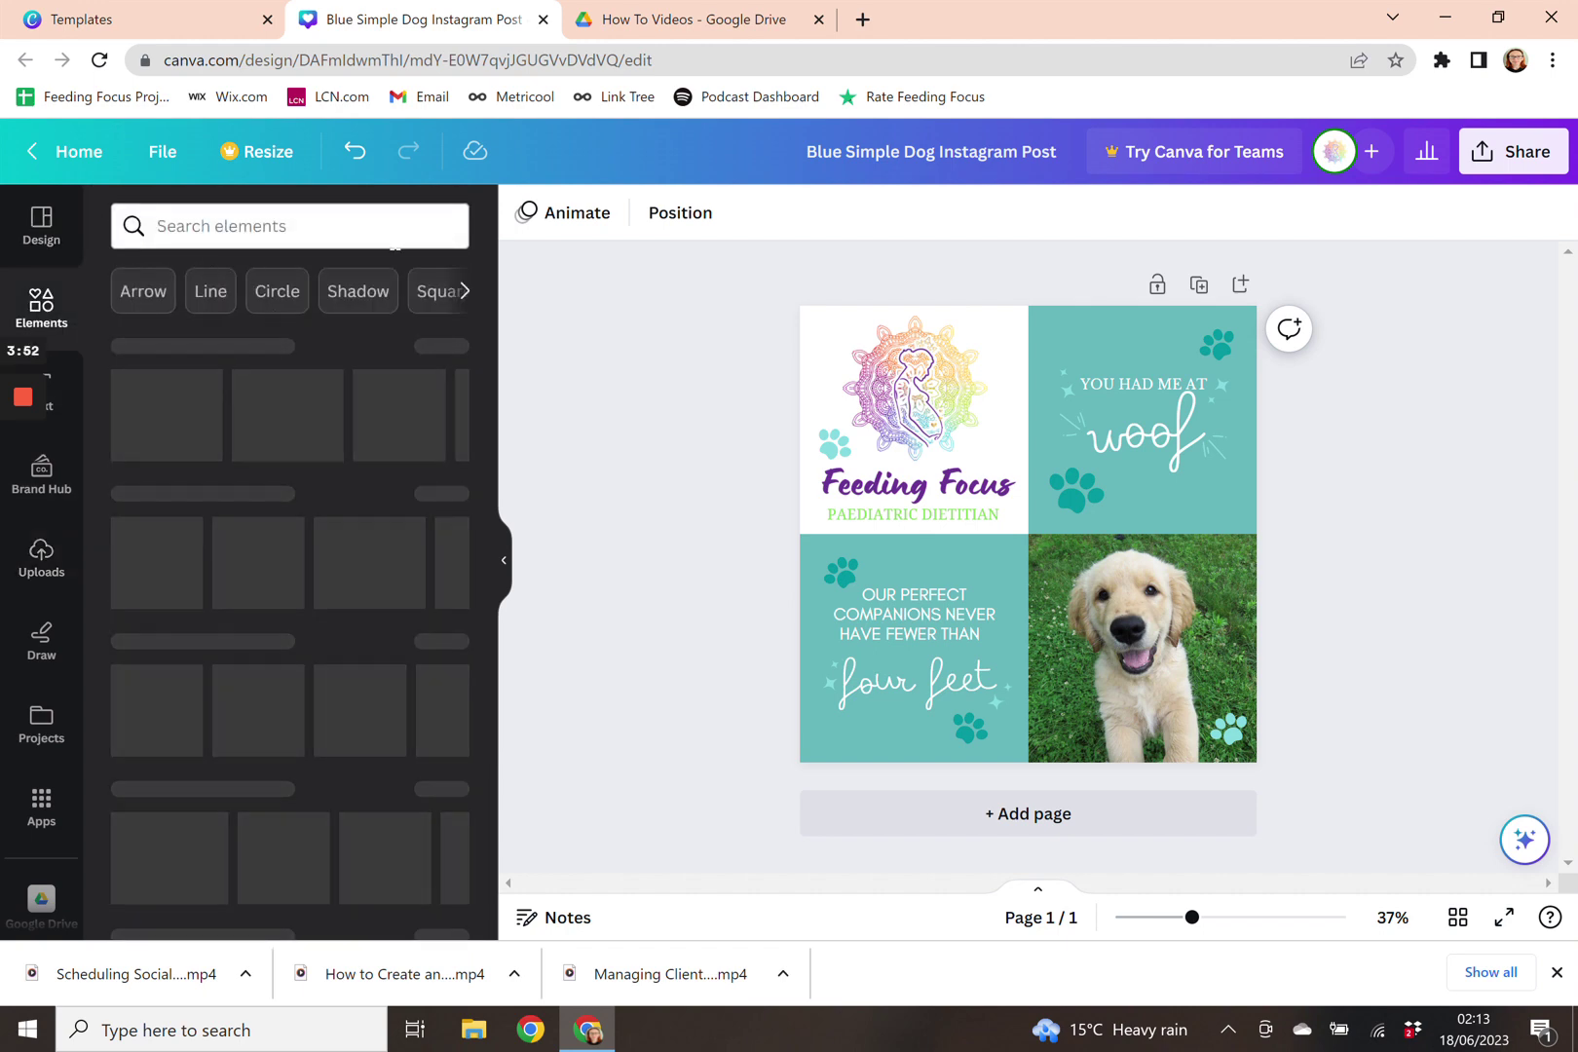
pyautogui.click(257, 243)
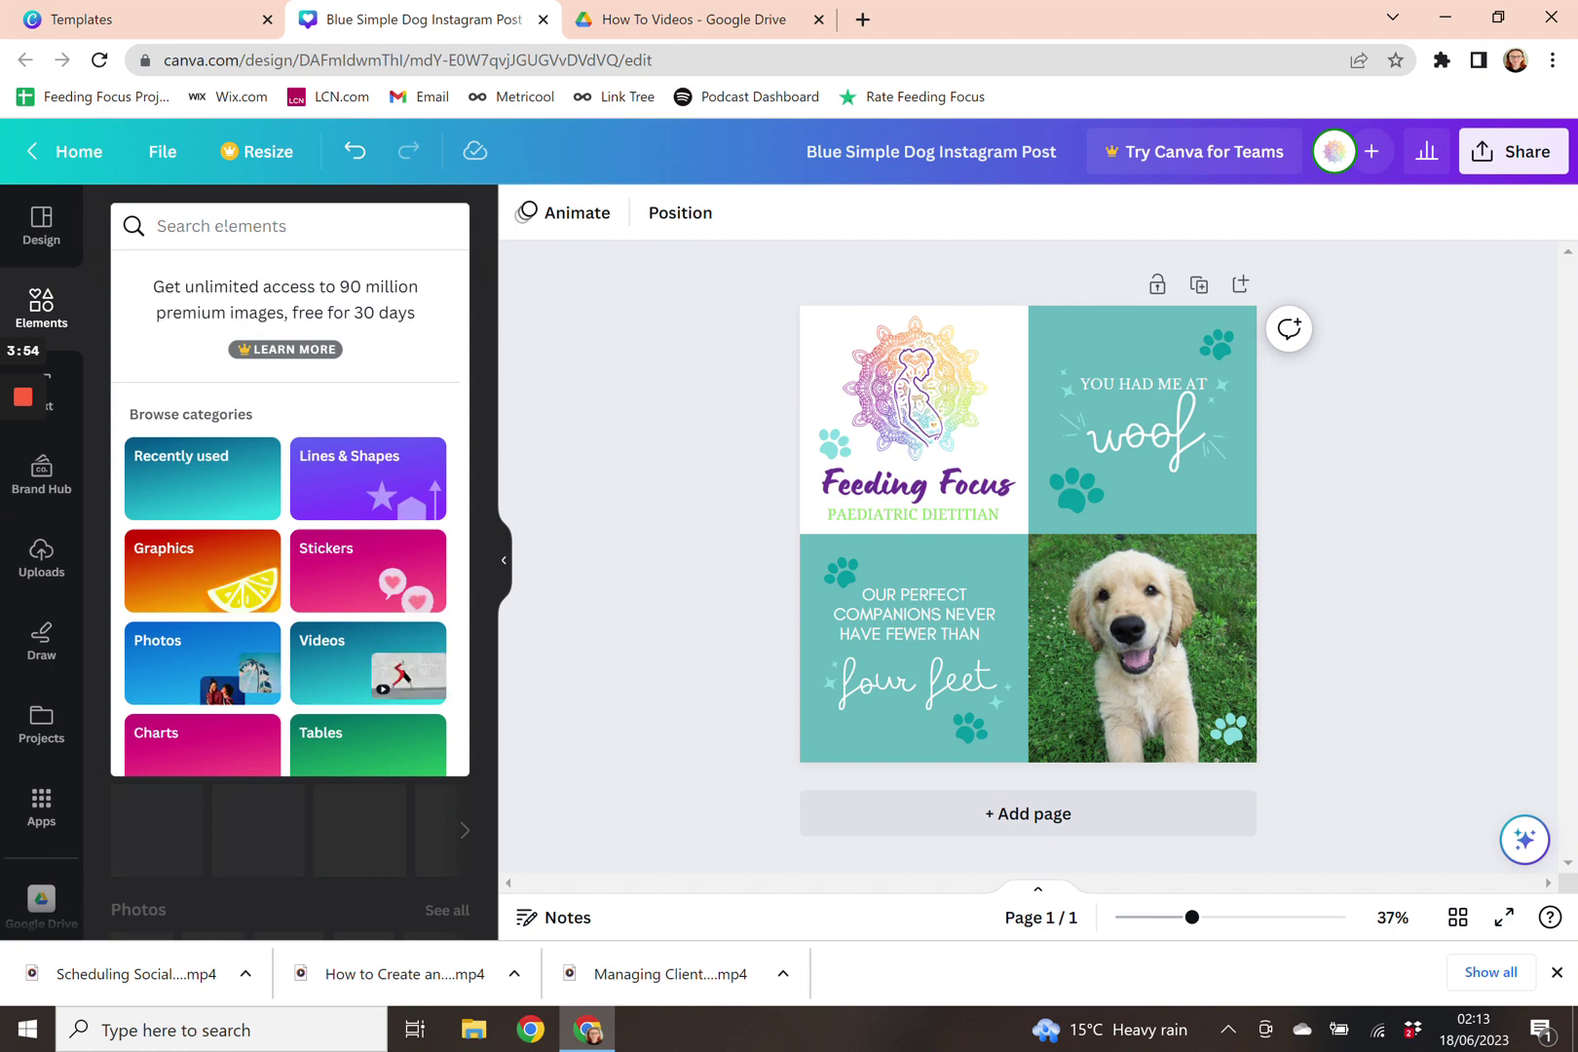
pyautogui.write('baby')
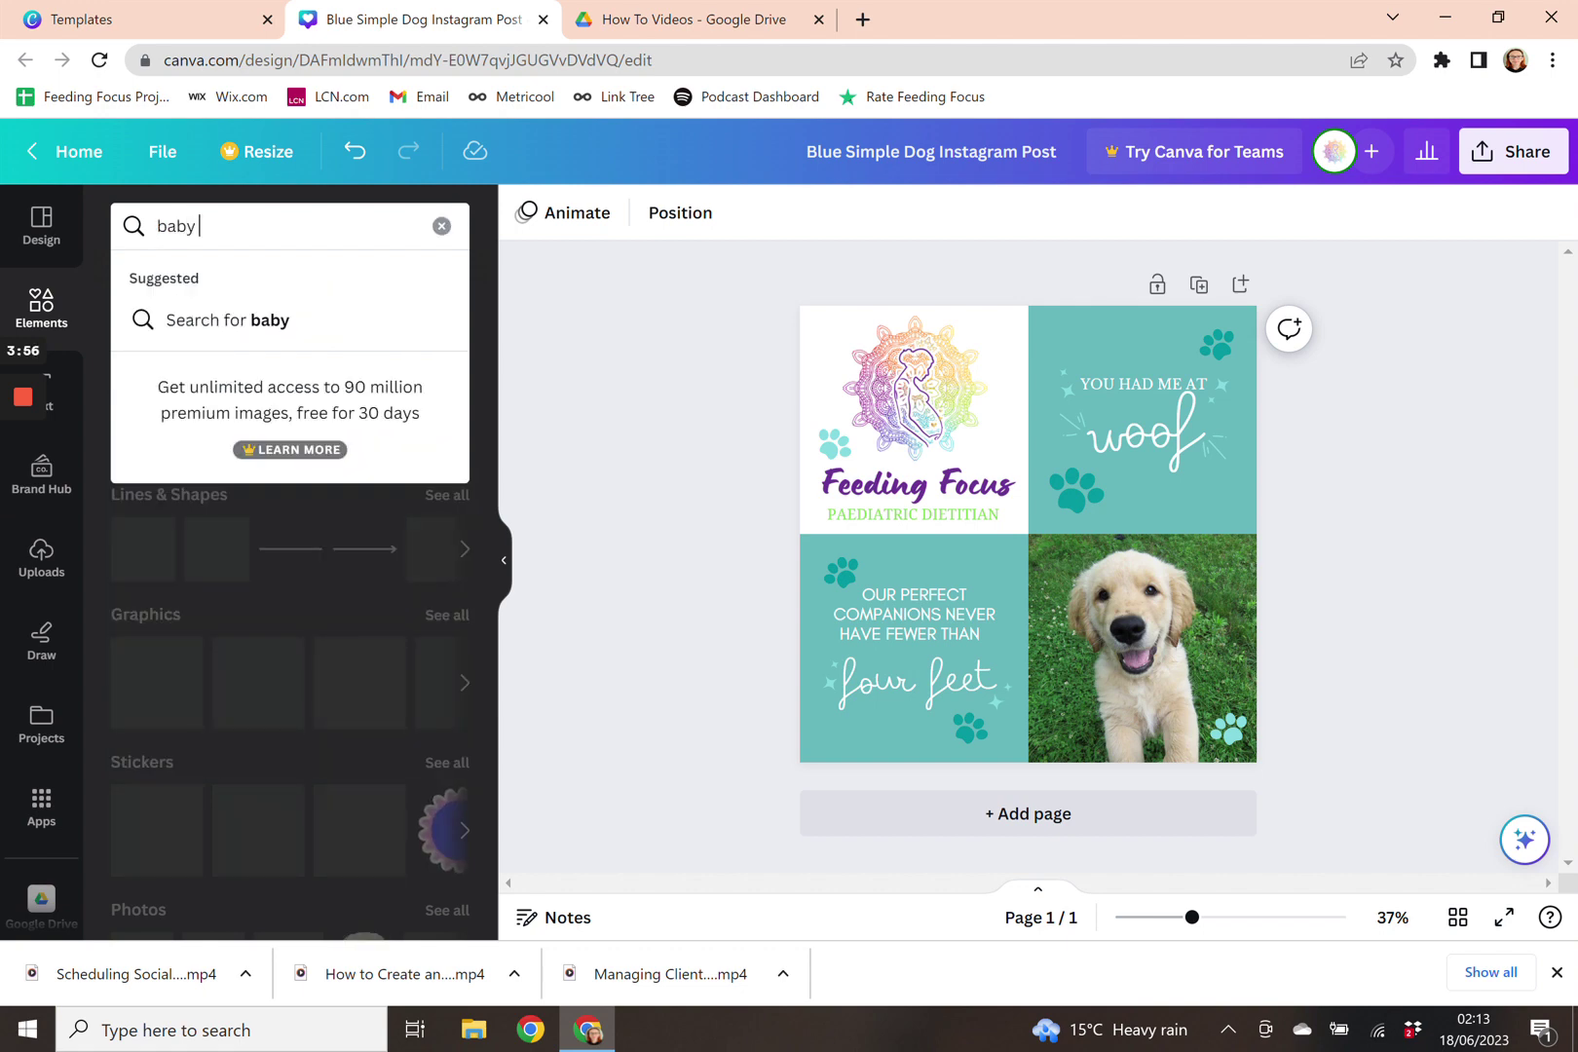
pyautogui.write(' photo')
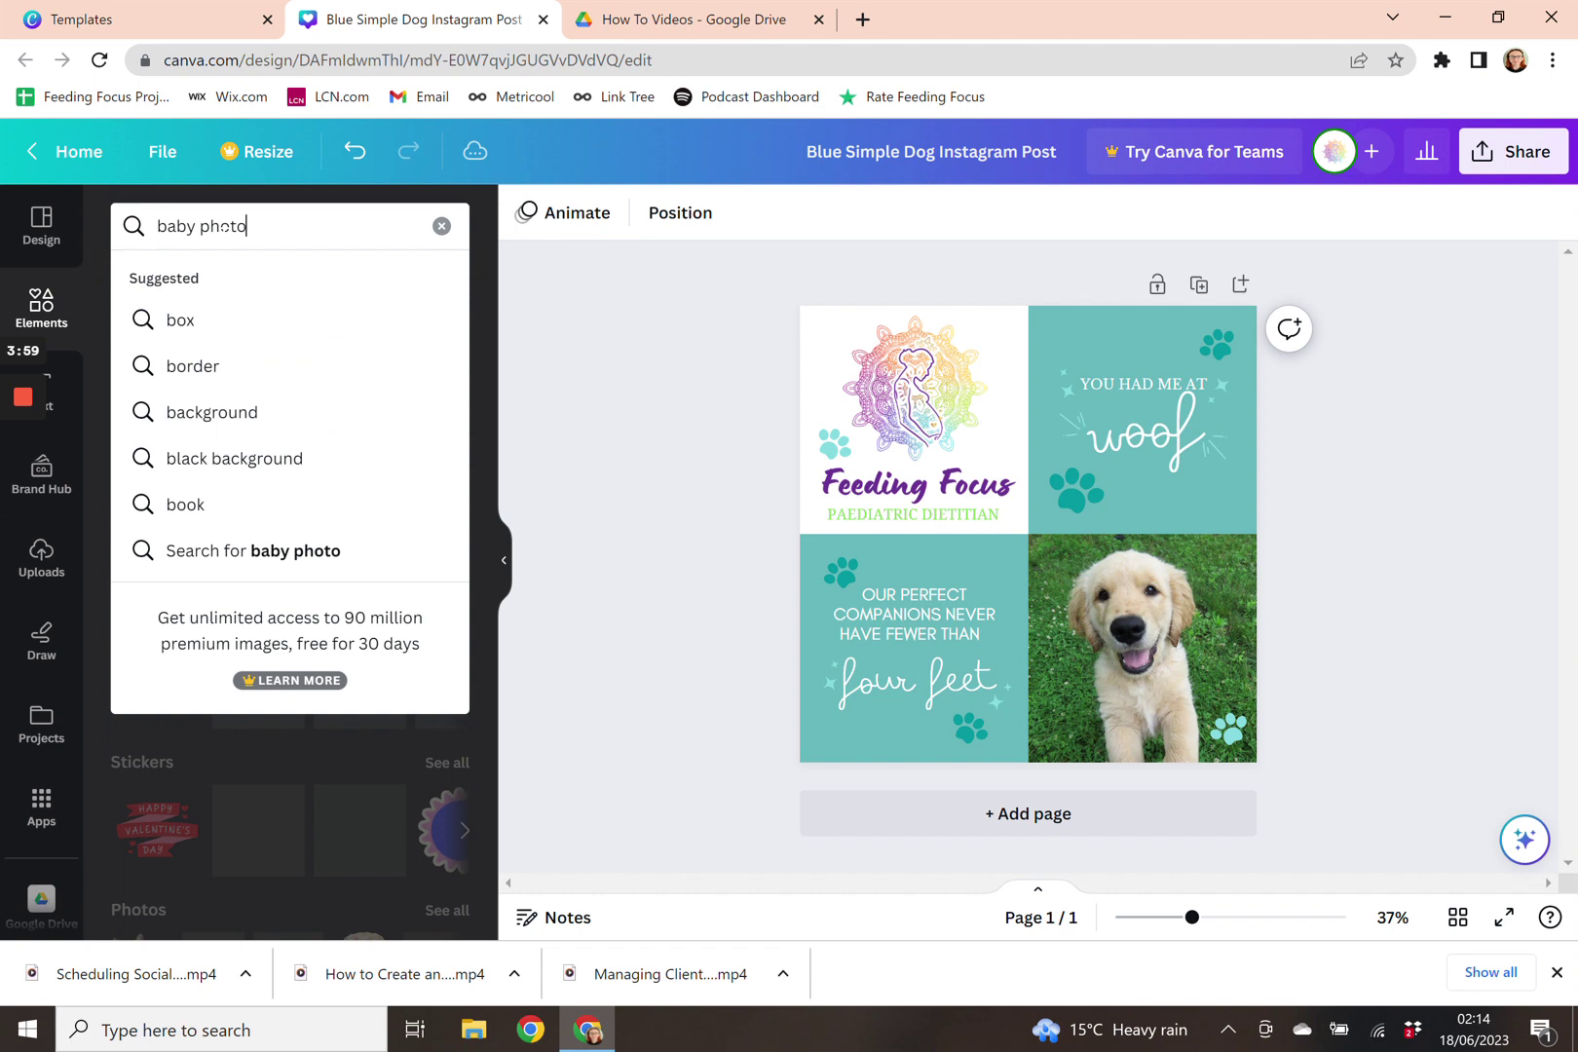
pyautogui.press('Return')
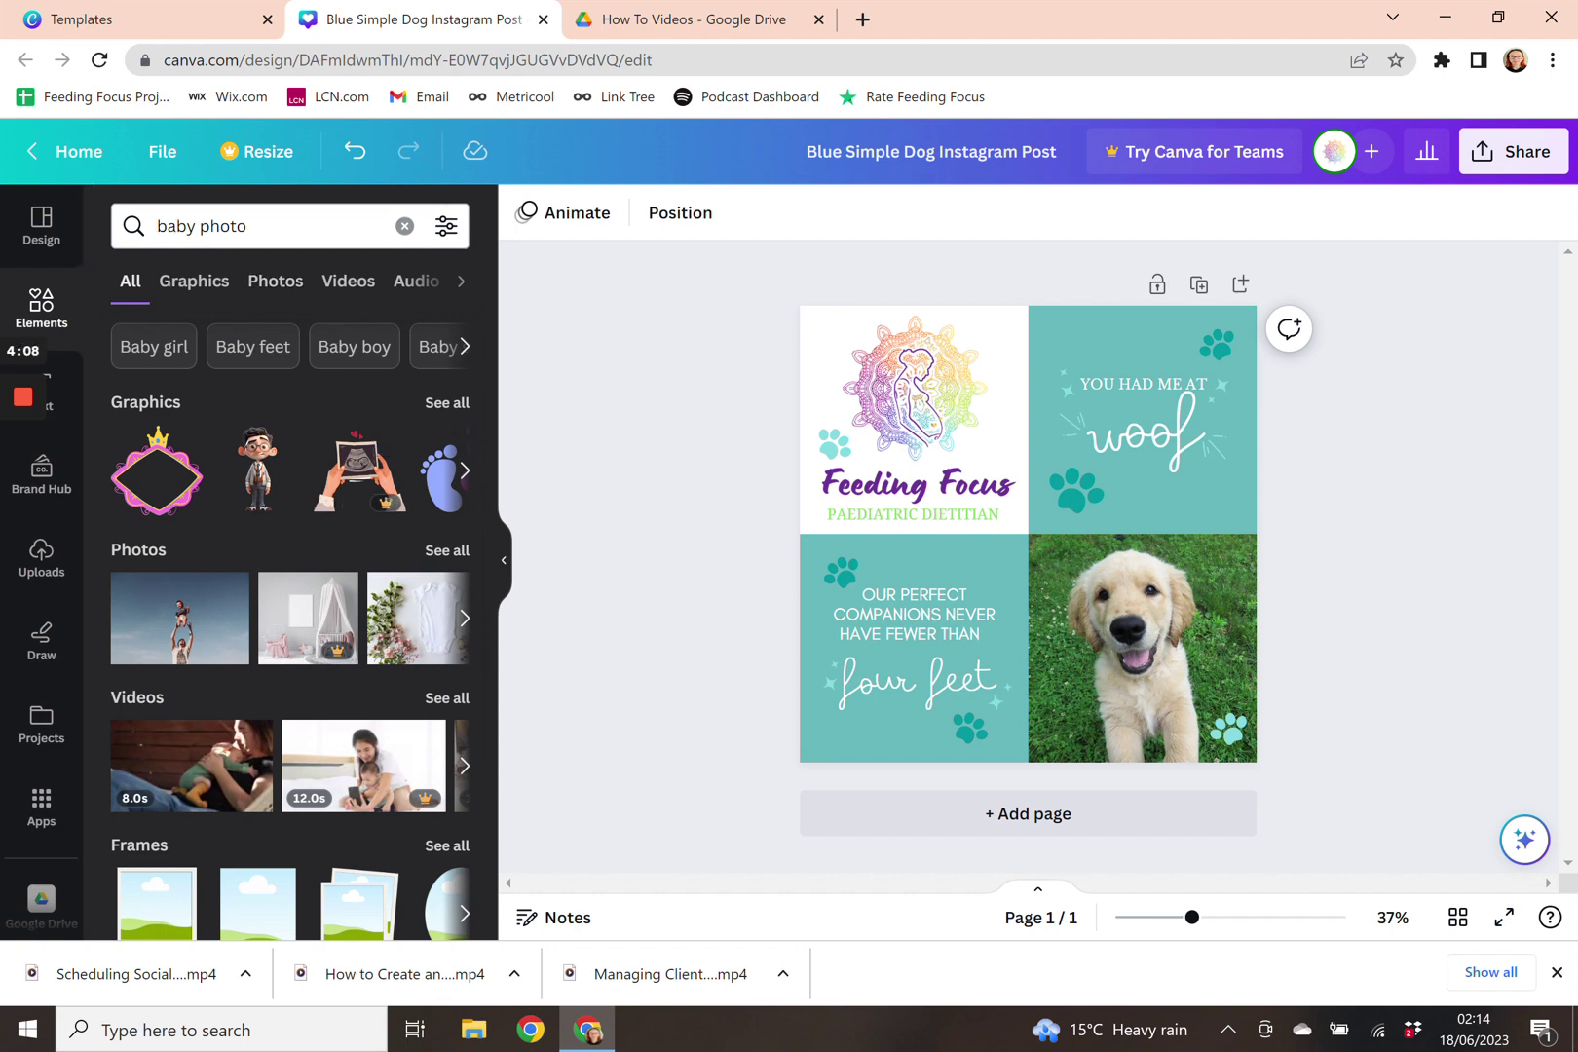
pyautogui.click(273, 292)
pyautogui.click(206, 299)
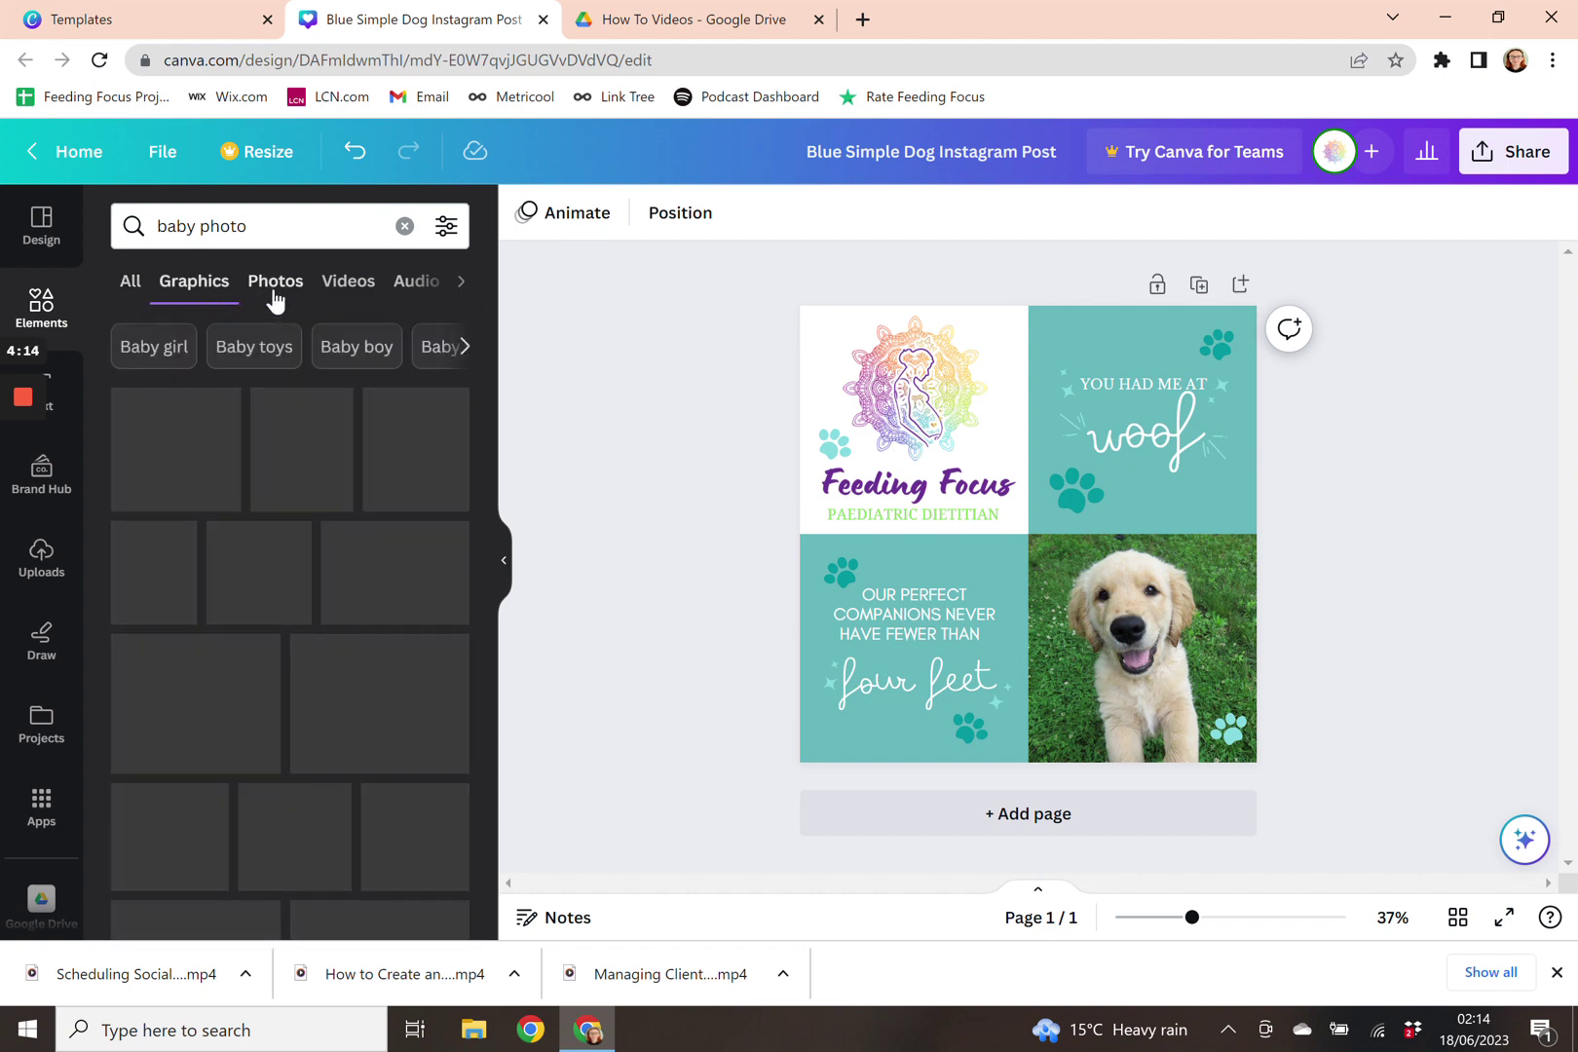
# Narrow the "baby photo" results to photos and replace the design's puppy photo with the baby feet held in heart-shaped hands
pyautogui.click(275, 300)
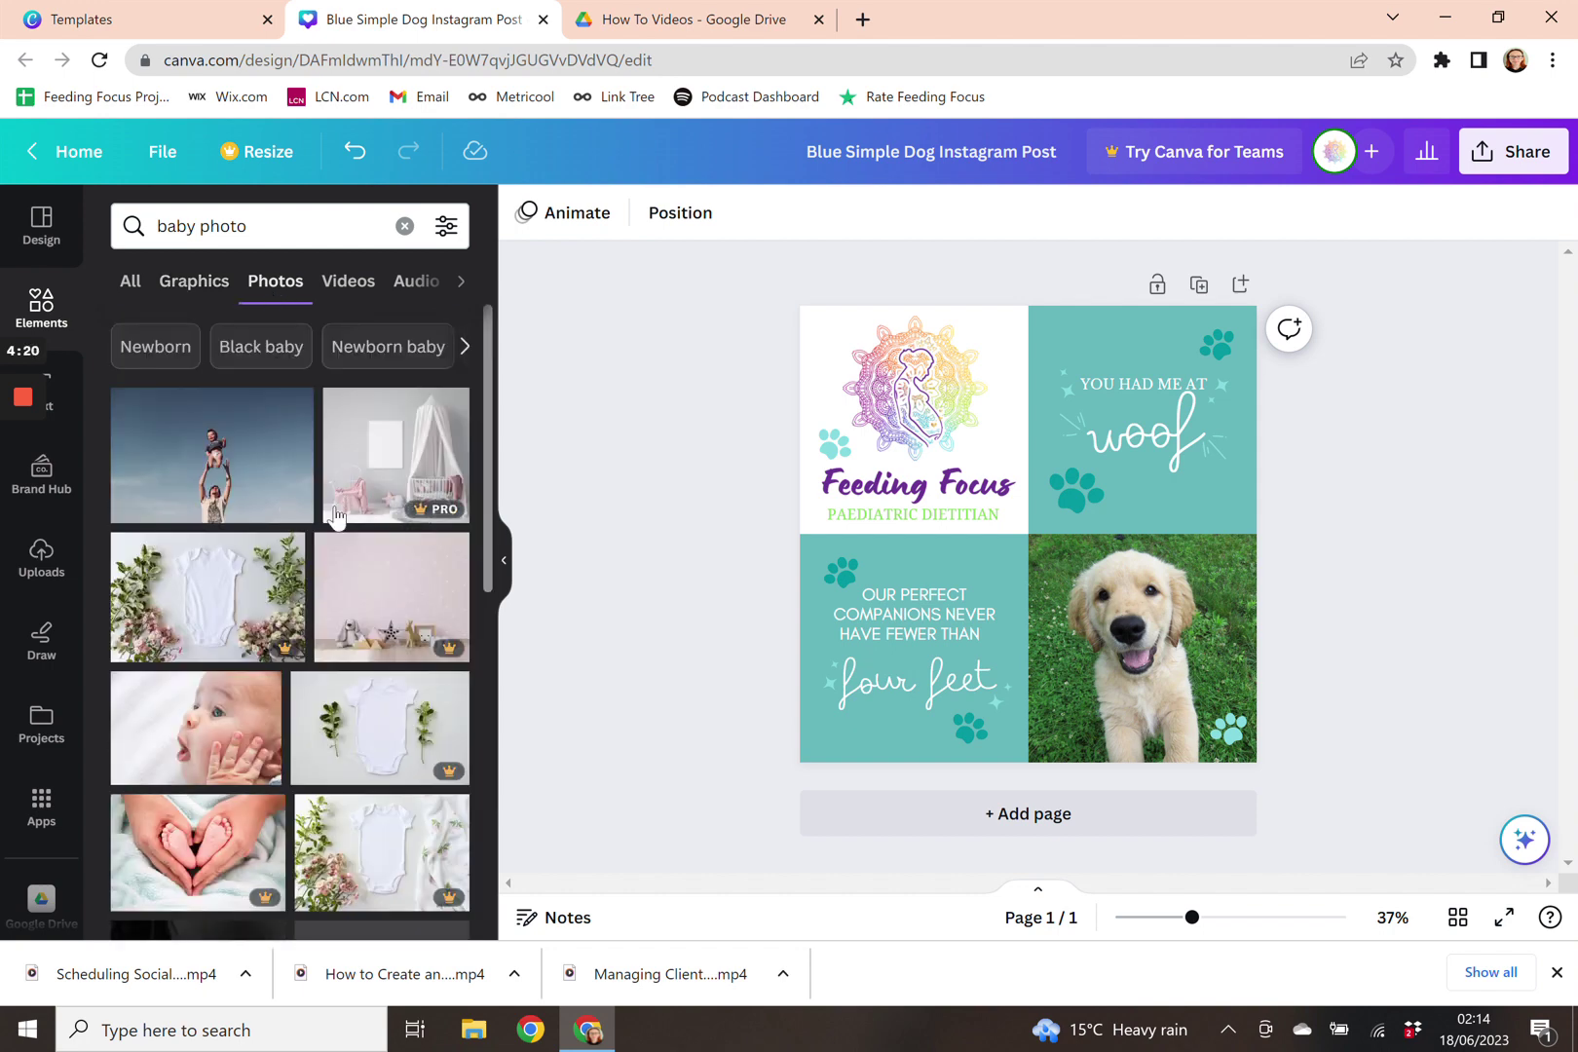
pyautogui.scroll(-10, 334, 514)
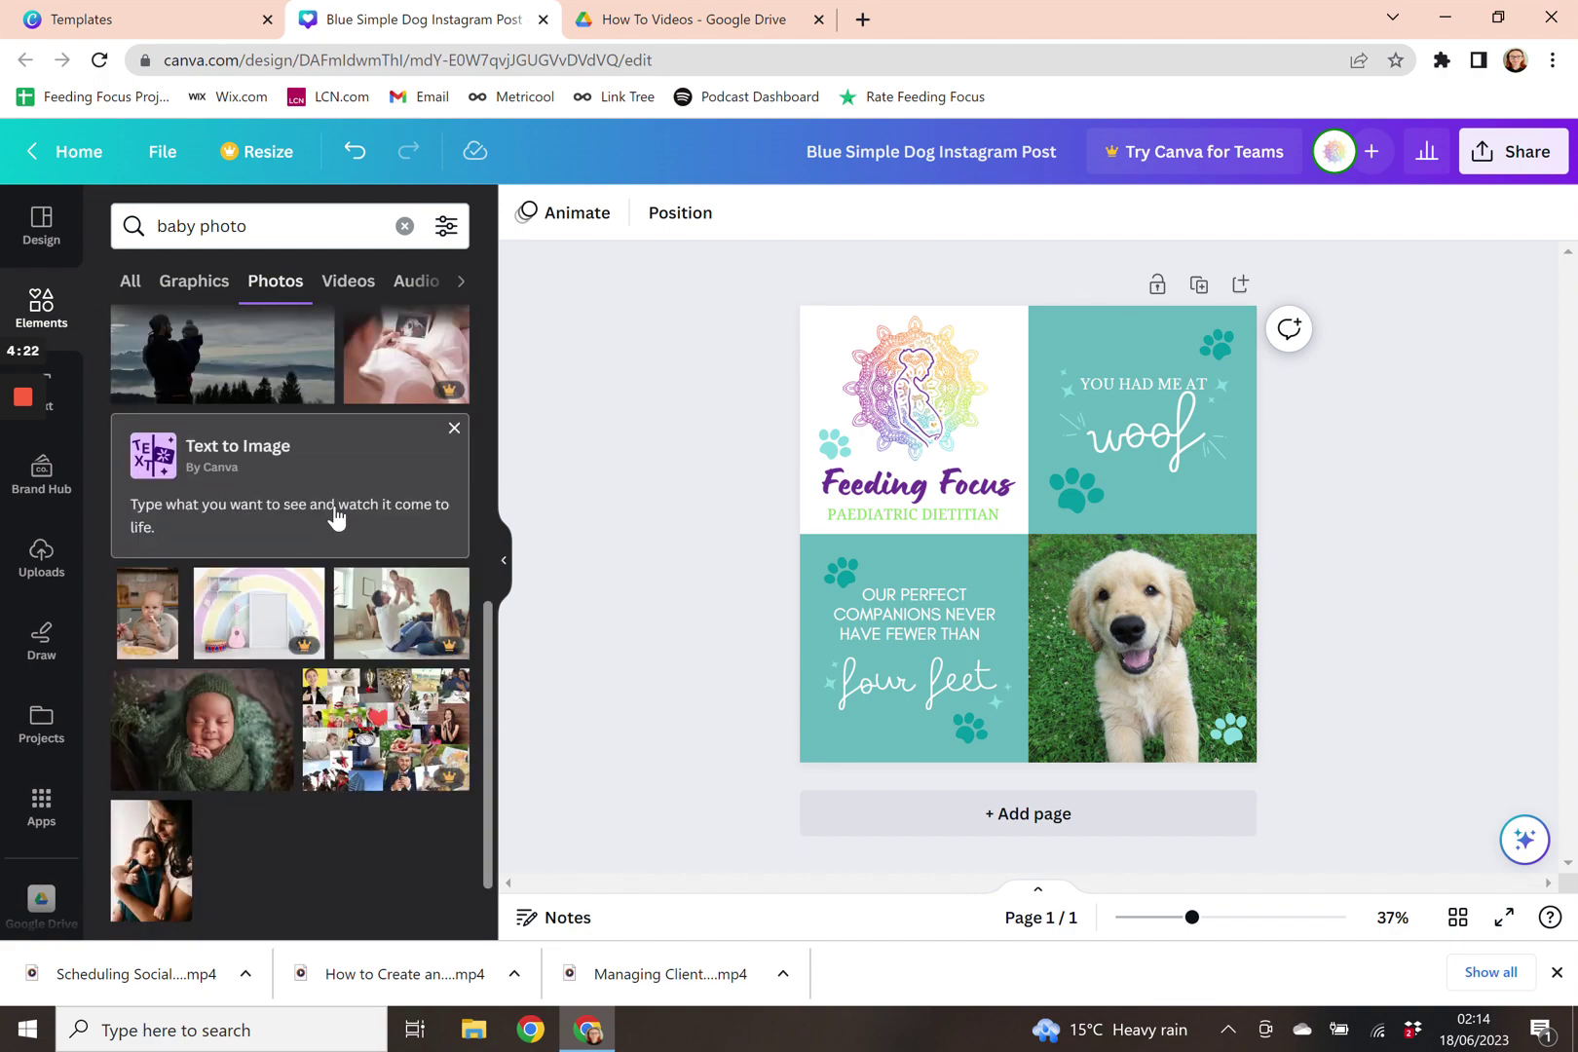
pyautogui.scroll(-8, 334, 515)
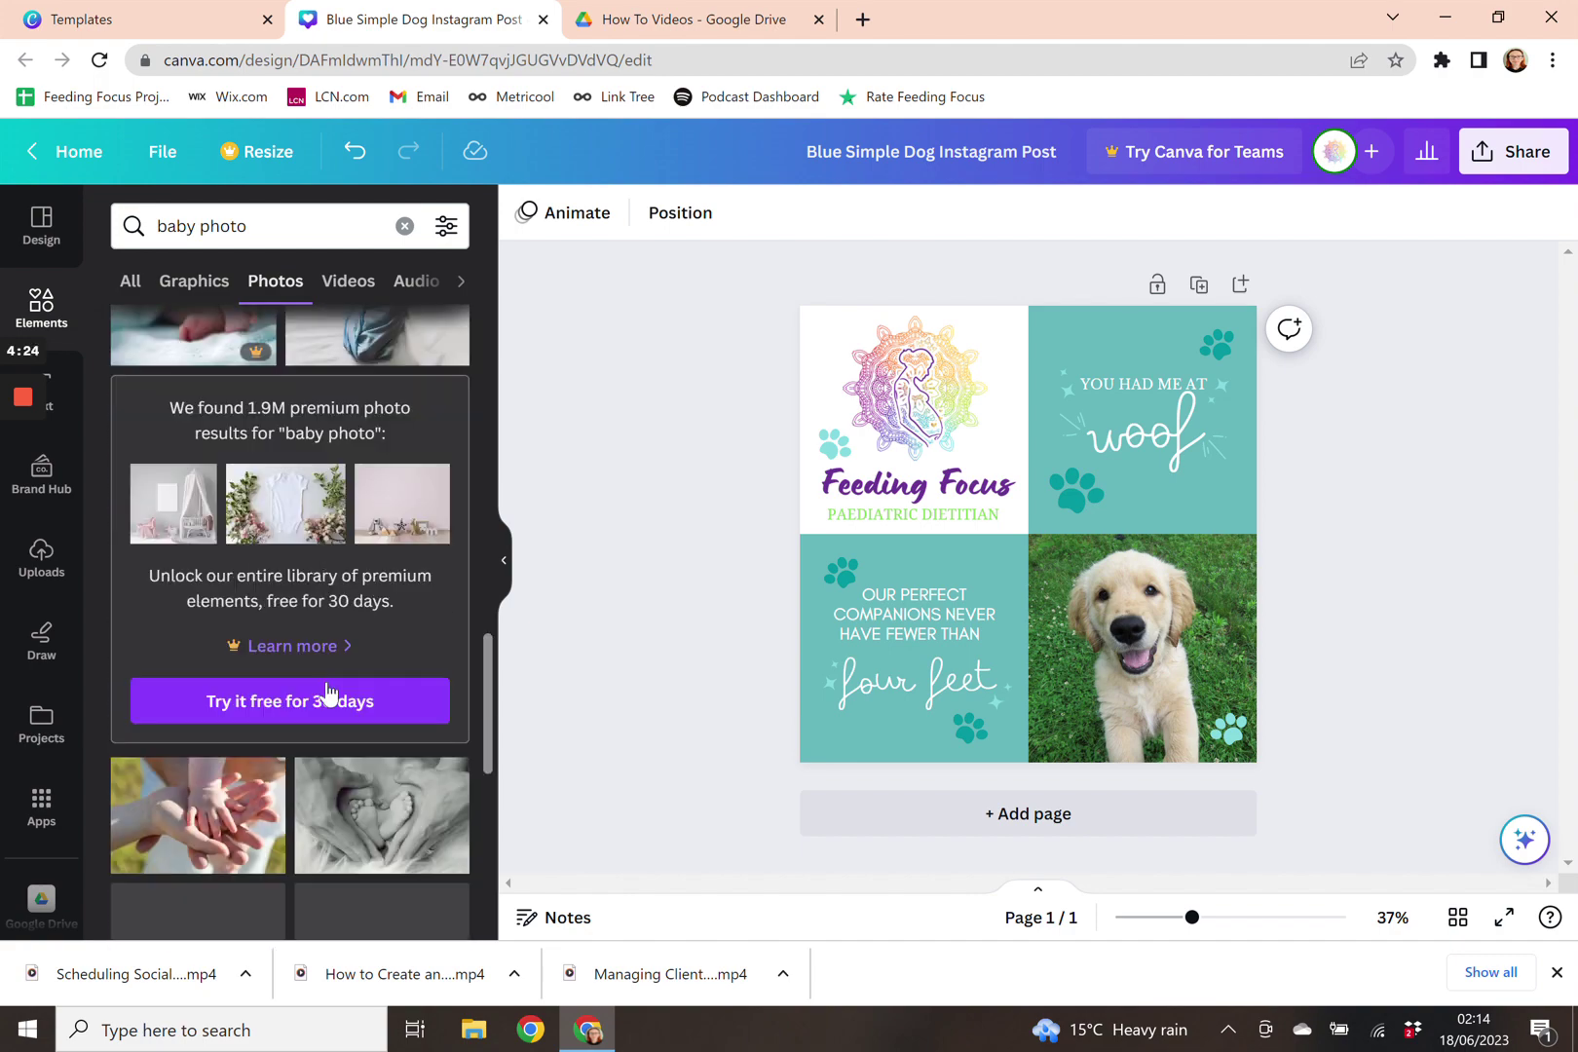
pyautogui.scroll(-10, 328, 694)
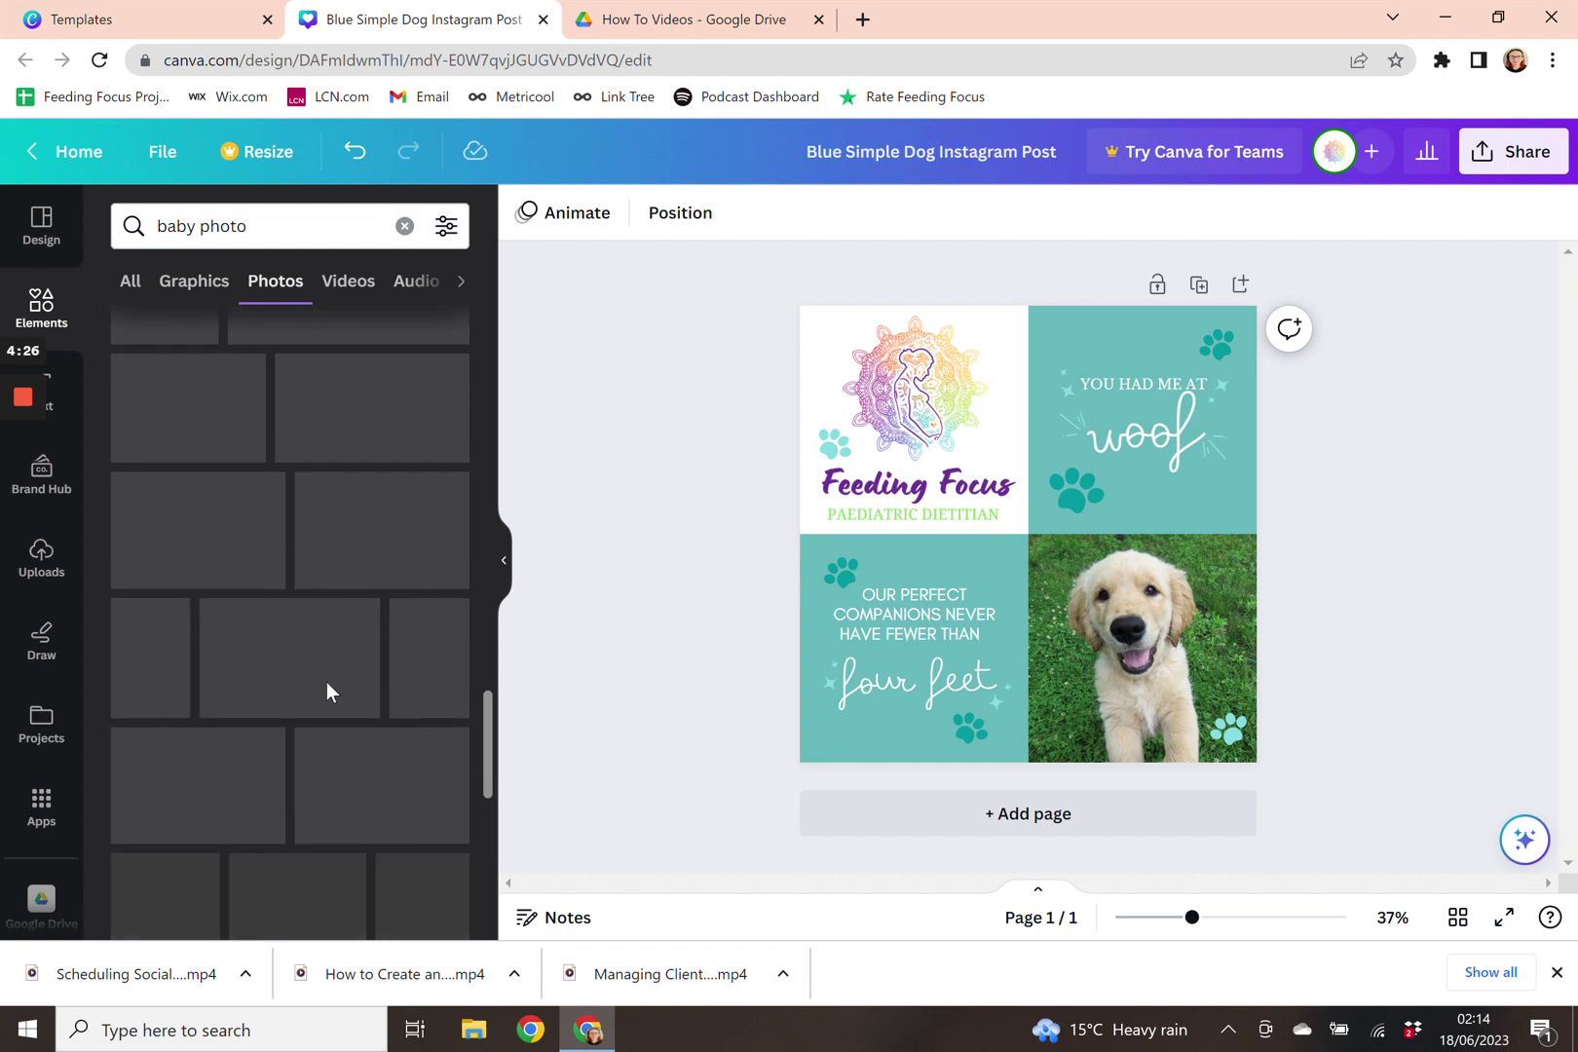
pyautogui.scroll(5, 326, 681)
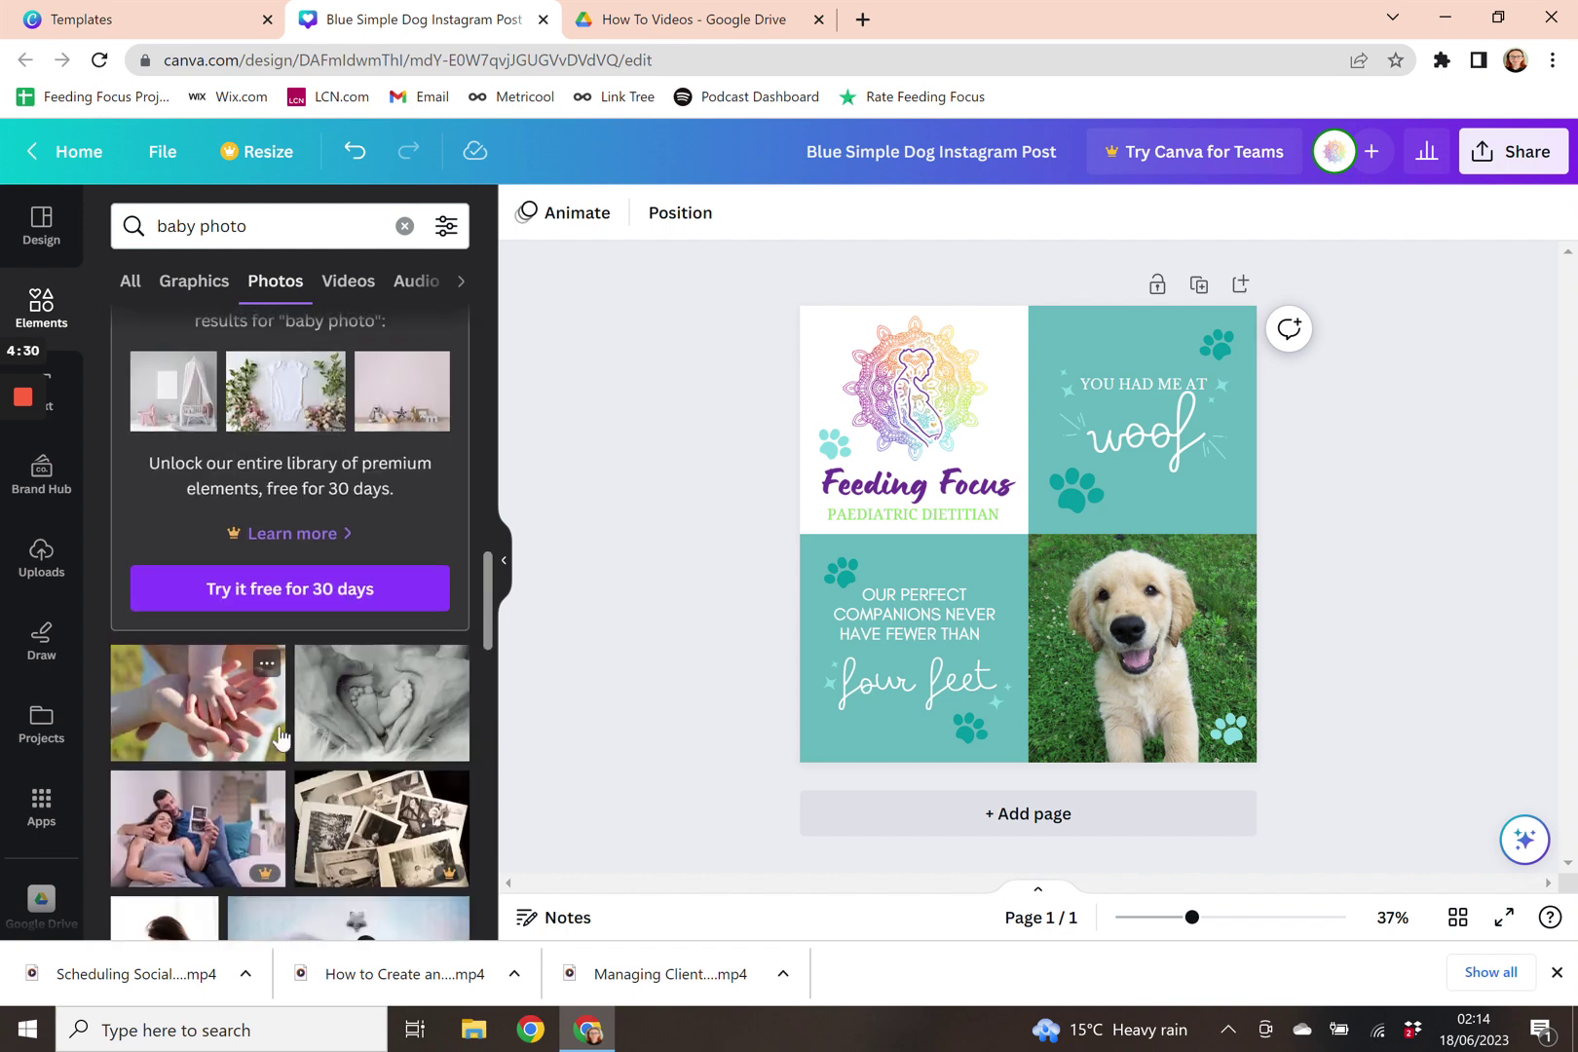
pyautogui.scroll(10, 279, 737)
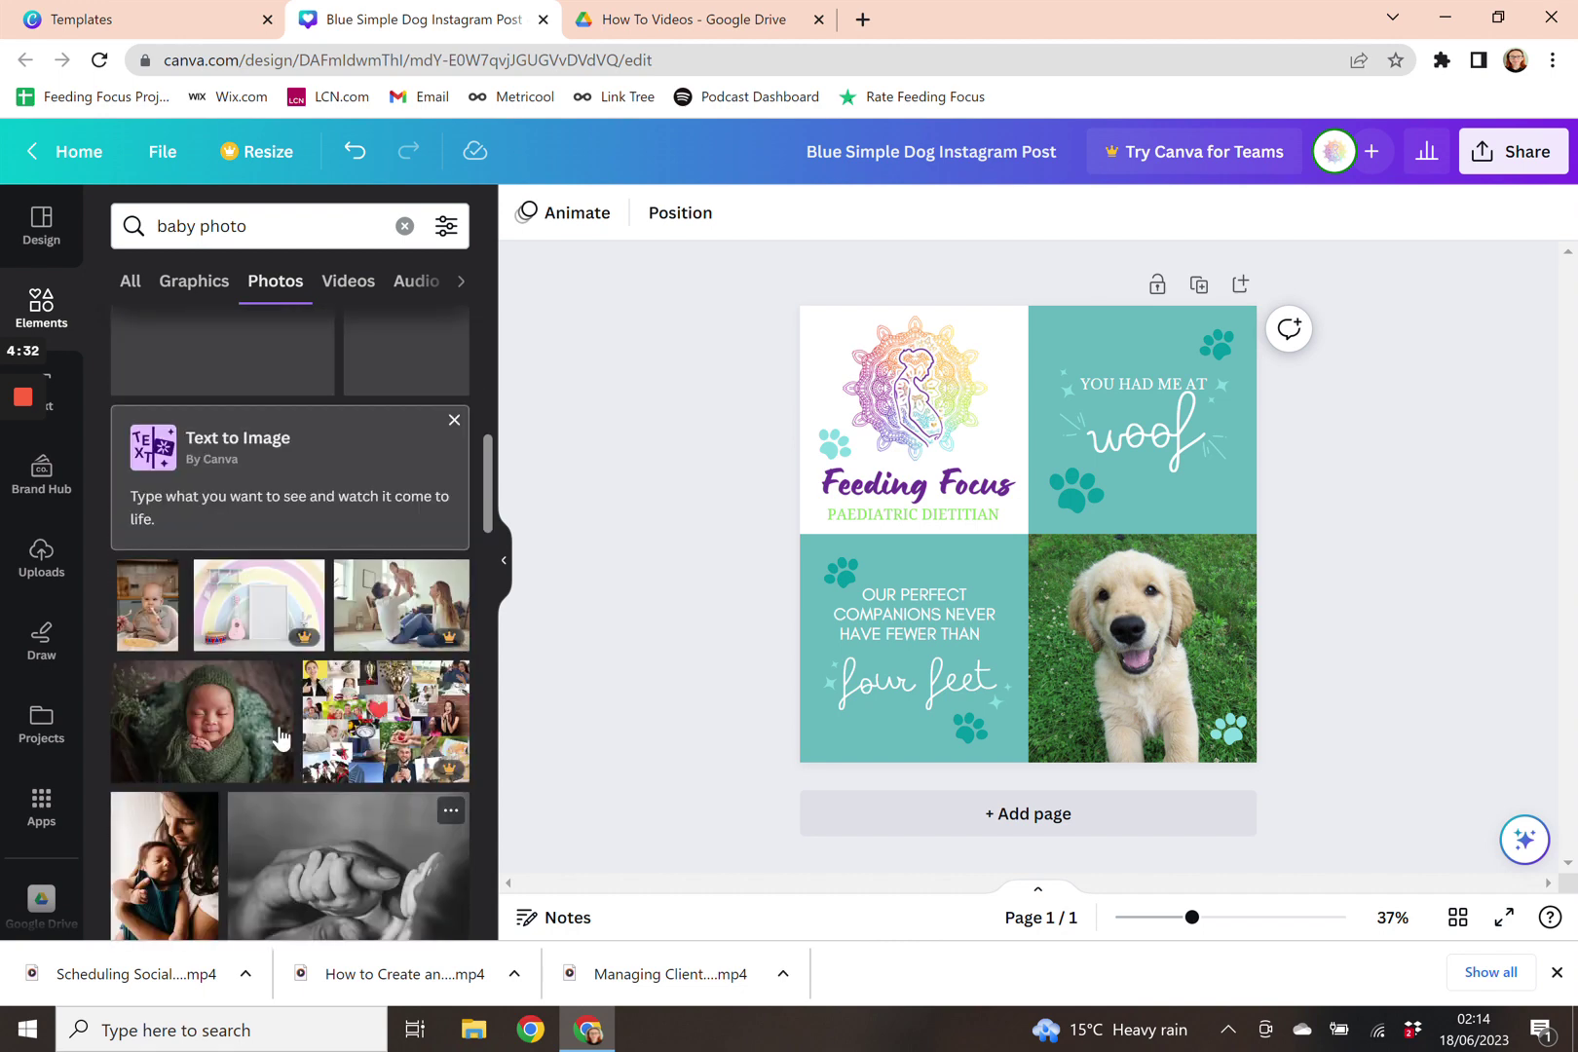
pyautogui.scroll(1, 279, 736)
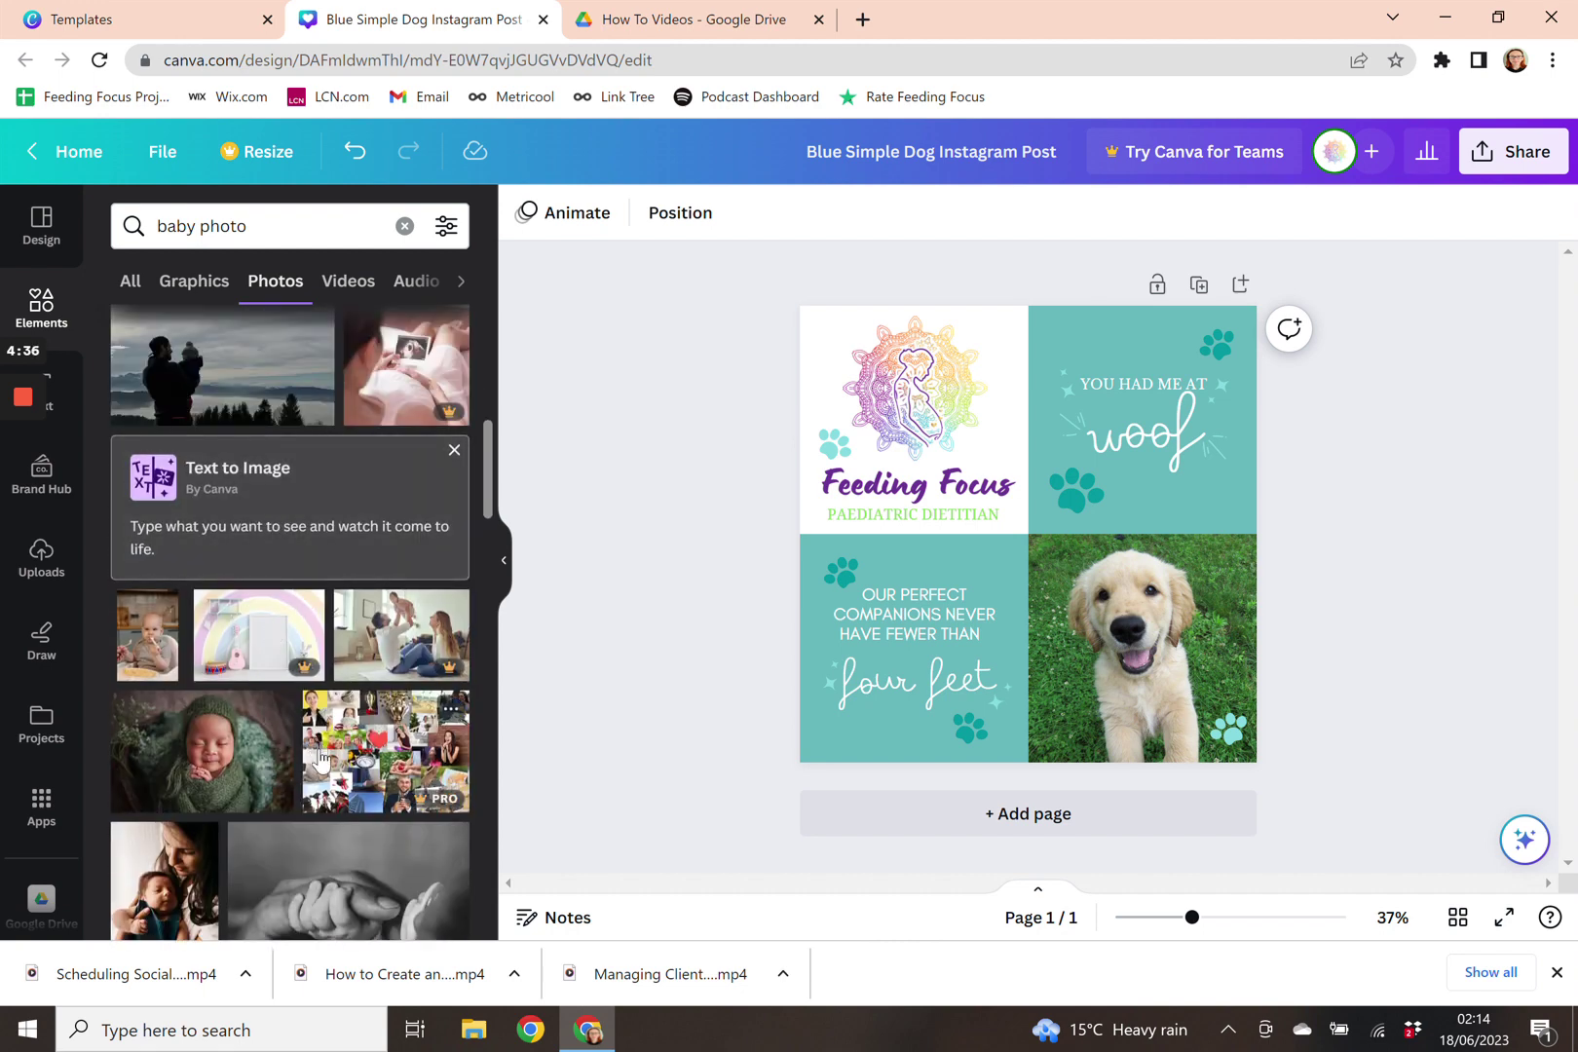
pyautogui.scroll(4, 319, 755)
pyautogui.scroll(5, 316, 741)
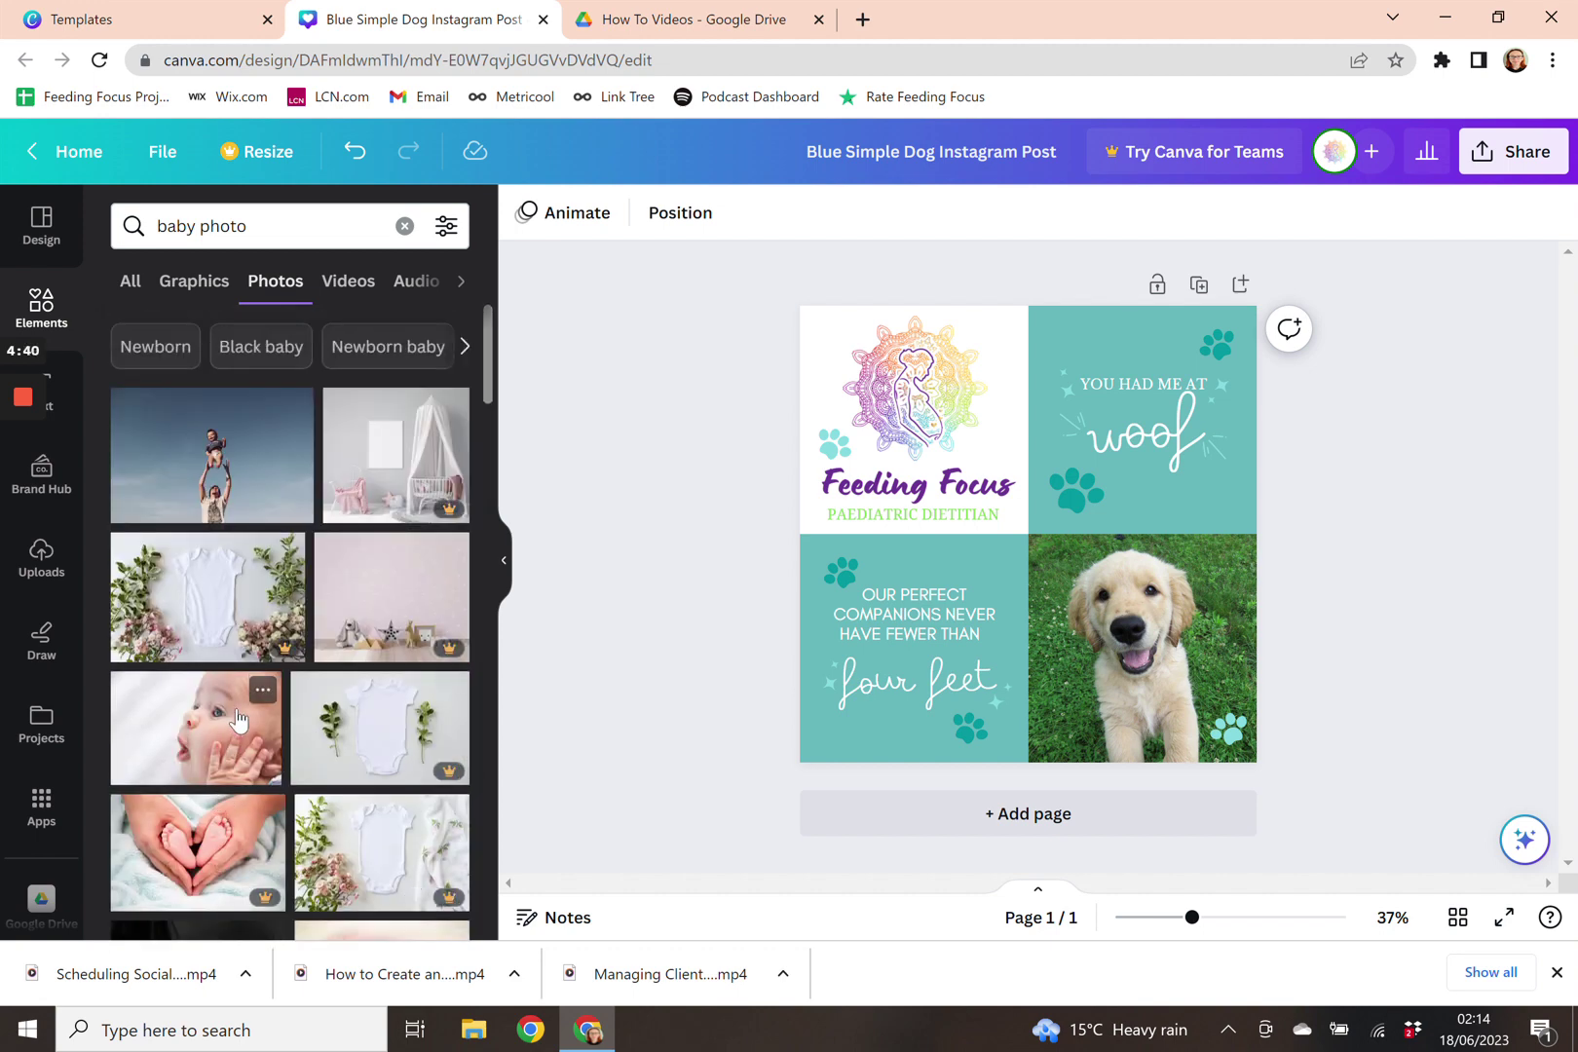
pyautogui.scroll(-3, 244, 765)
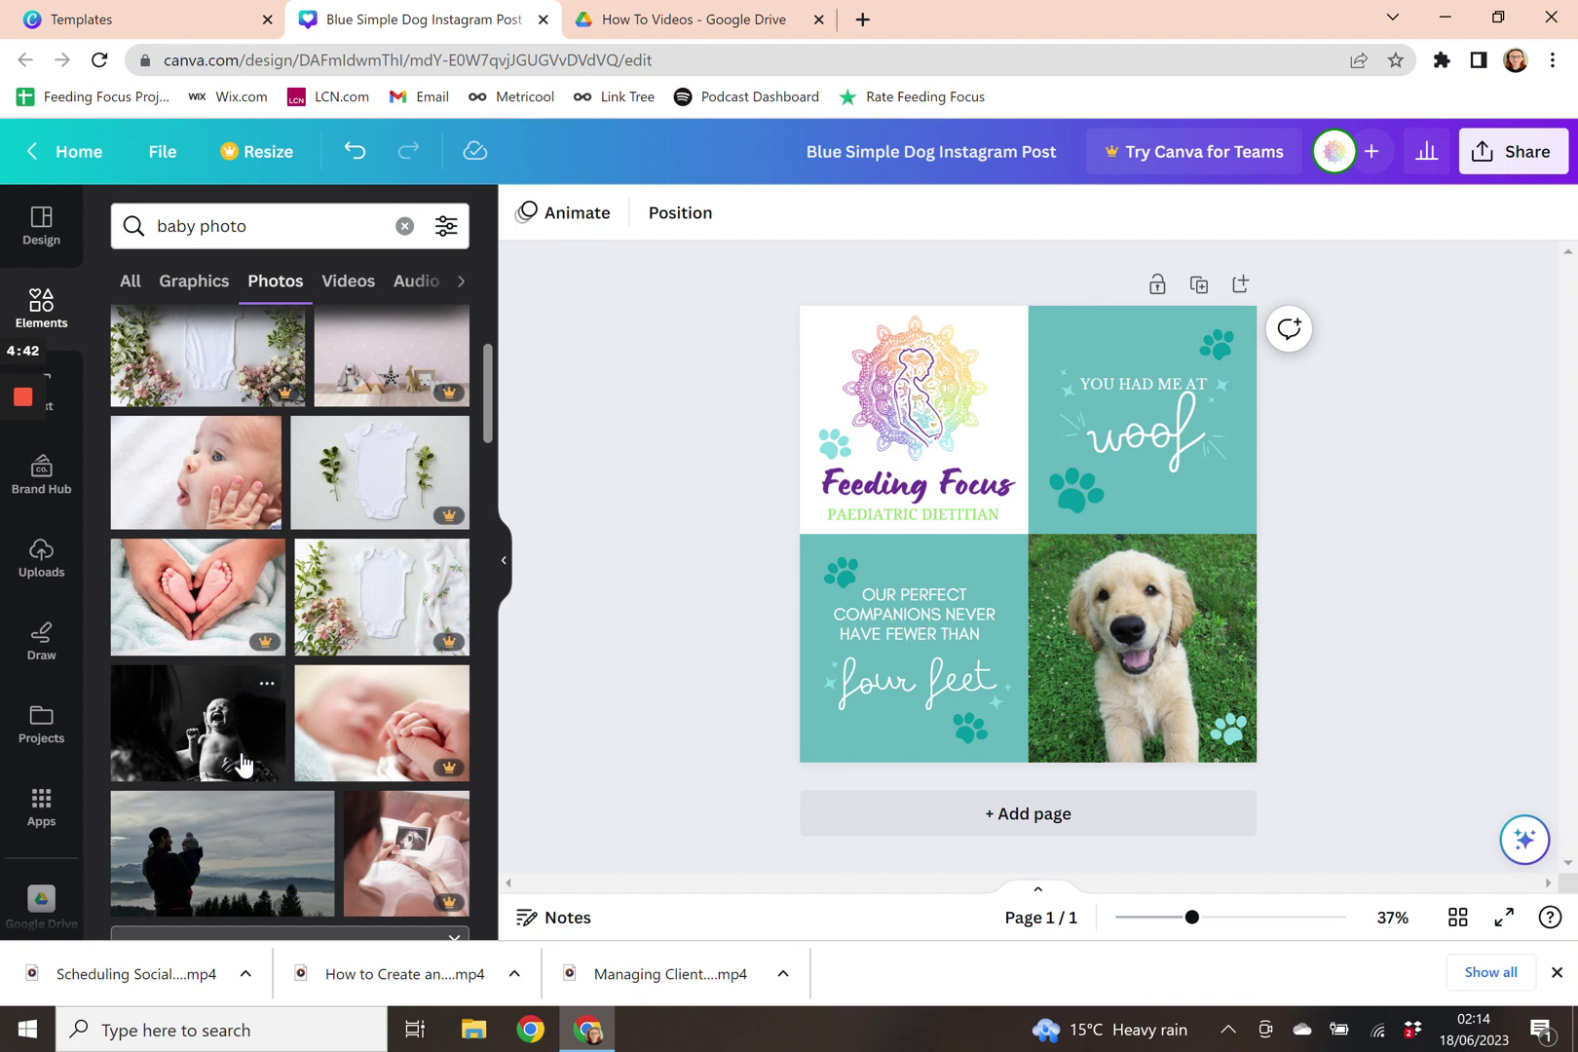
pyautogui.scroll(-1, 243, 762)
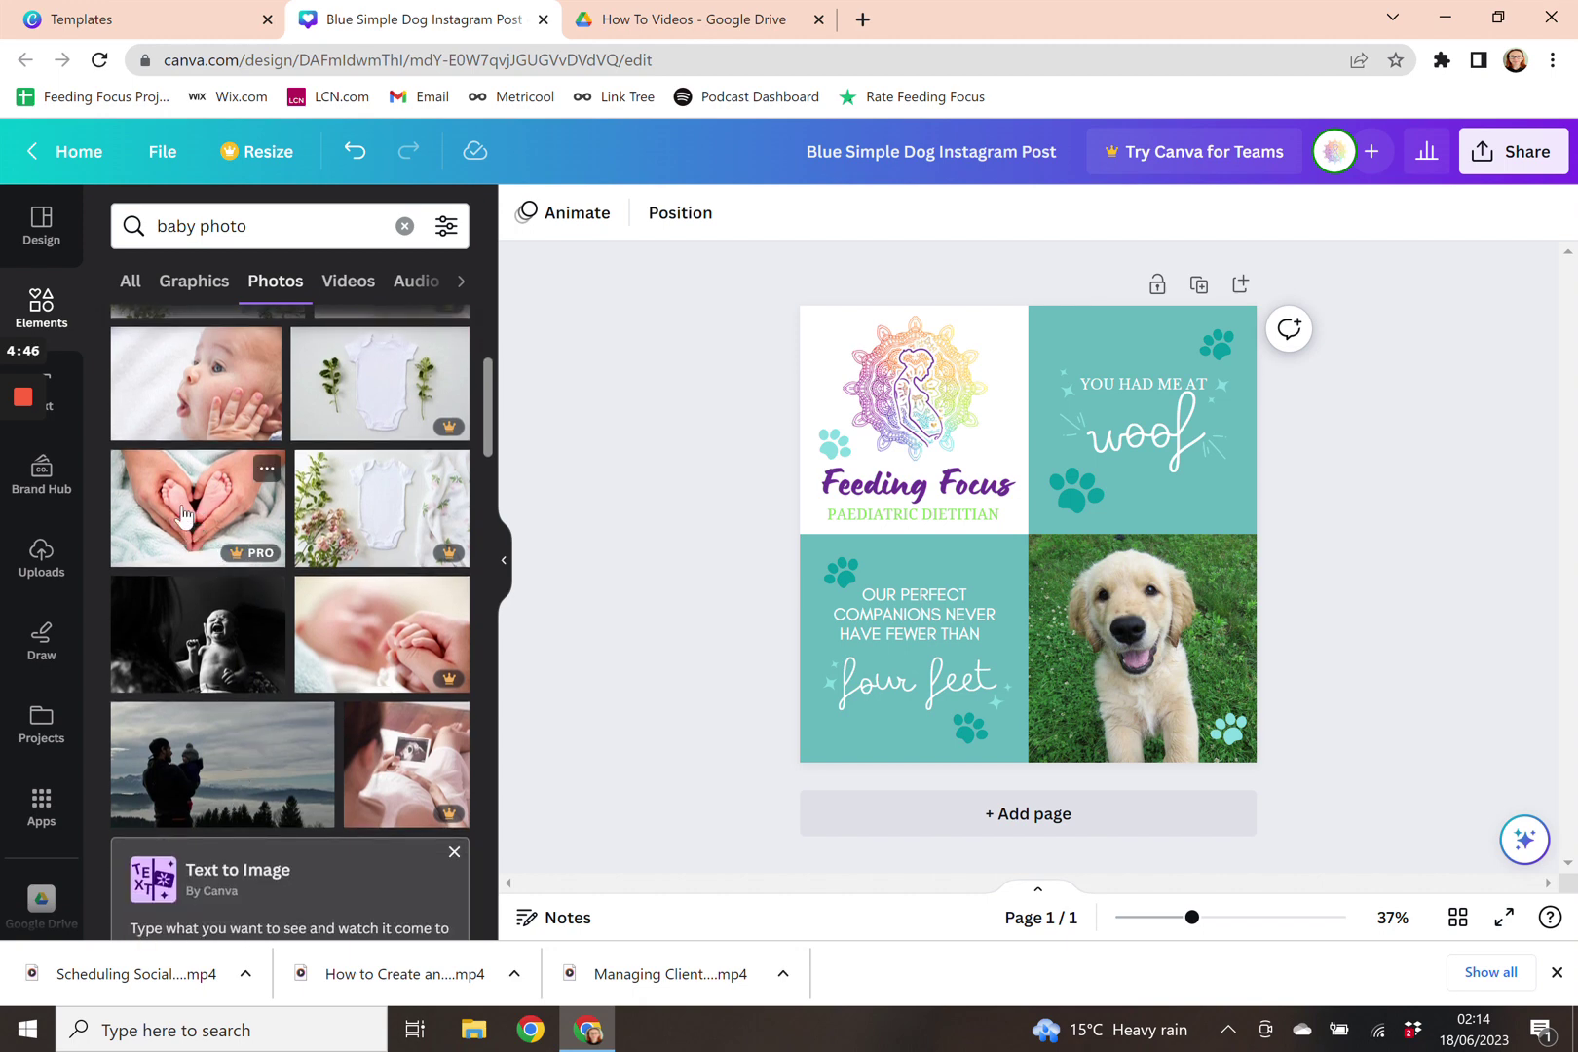
pyautogui.moveTo(592, 563); pyautogui.dragTo(1140, 648)
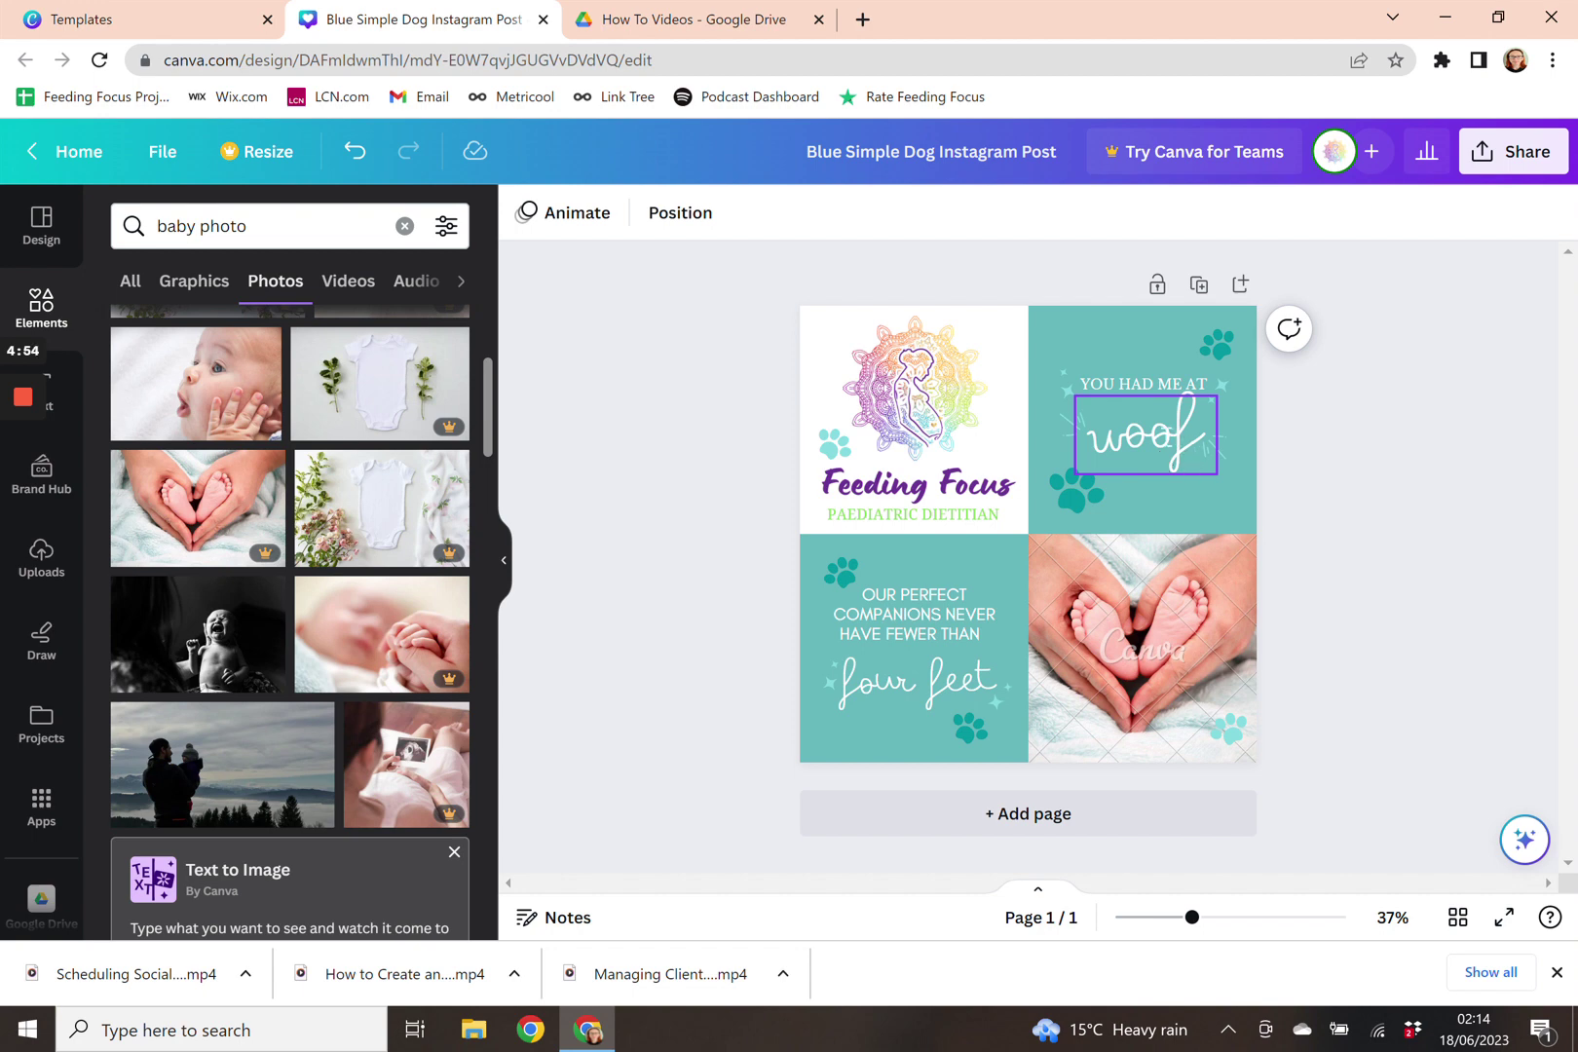
# Replace the word "woof" in the design's upper-right tile with "heart" and shift it slightly down below "YOU HAD ME AT"
pyautogui.doubleClick(1145, 436)
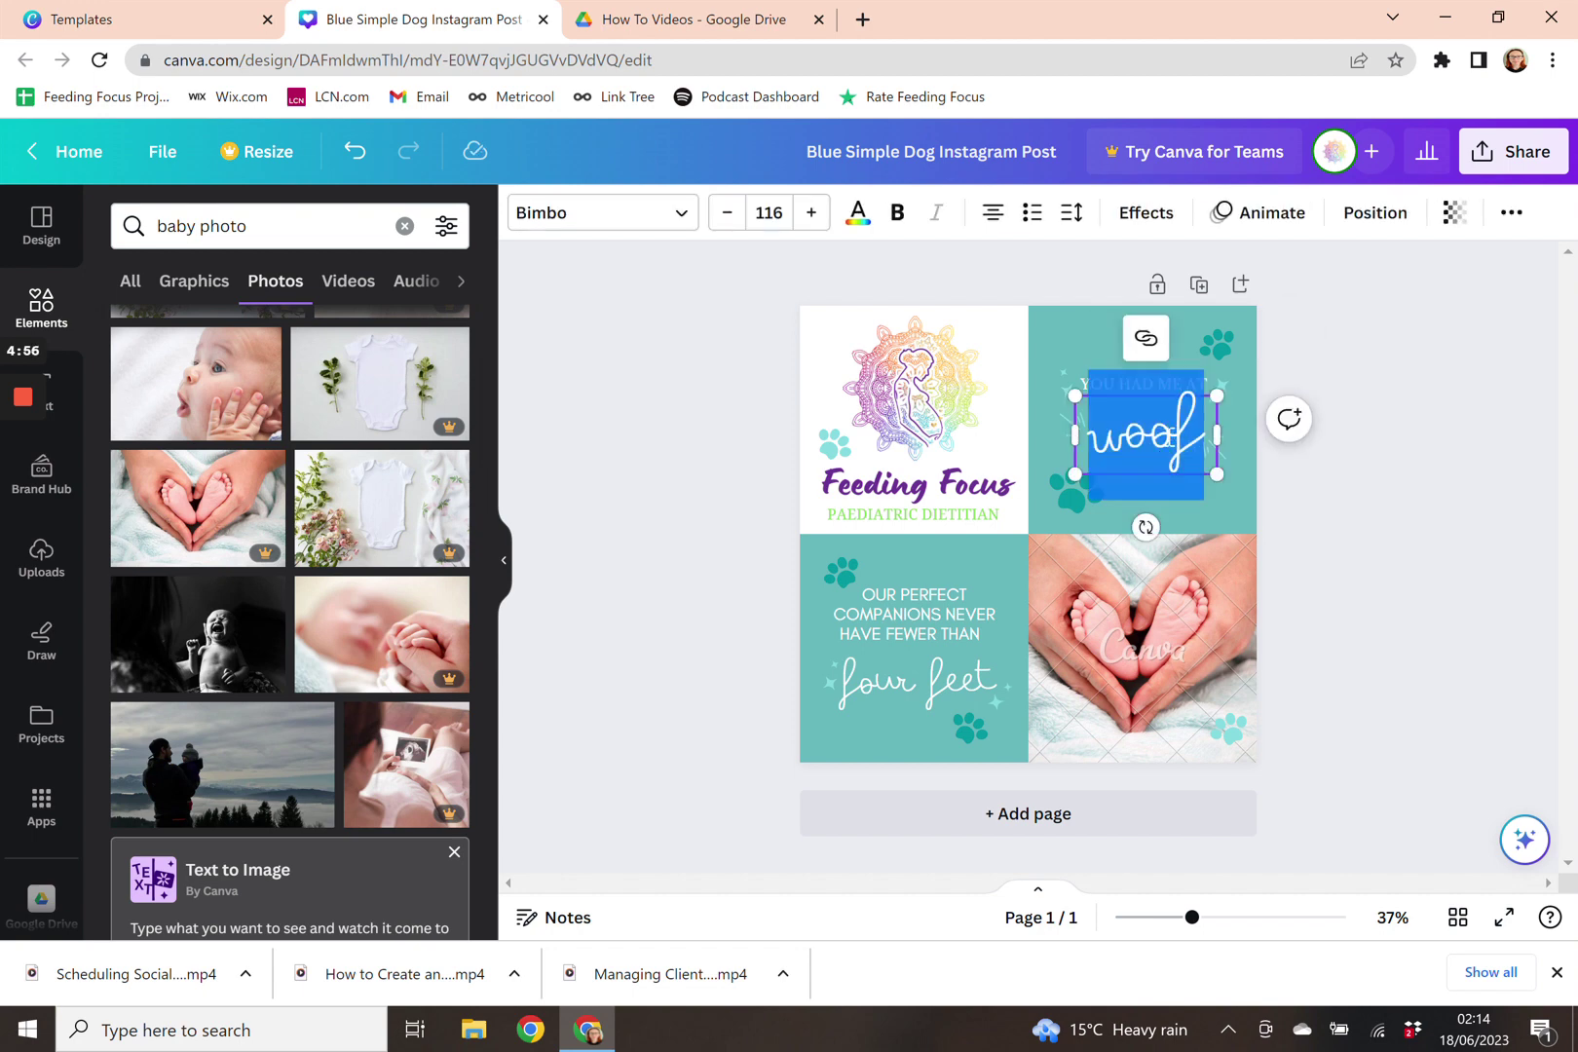
pyautogui.write('heart')
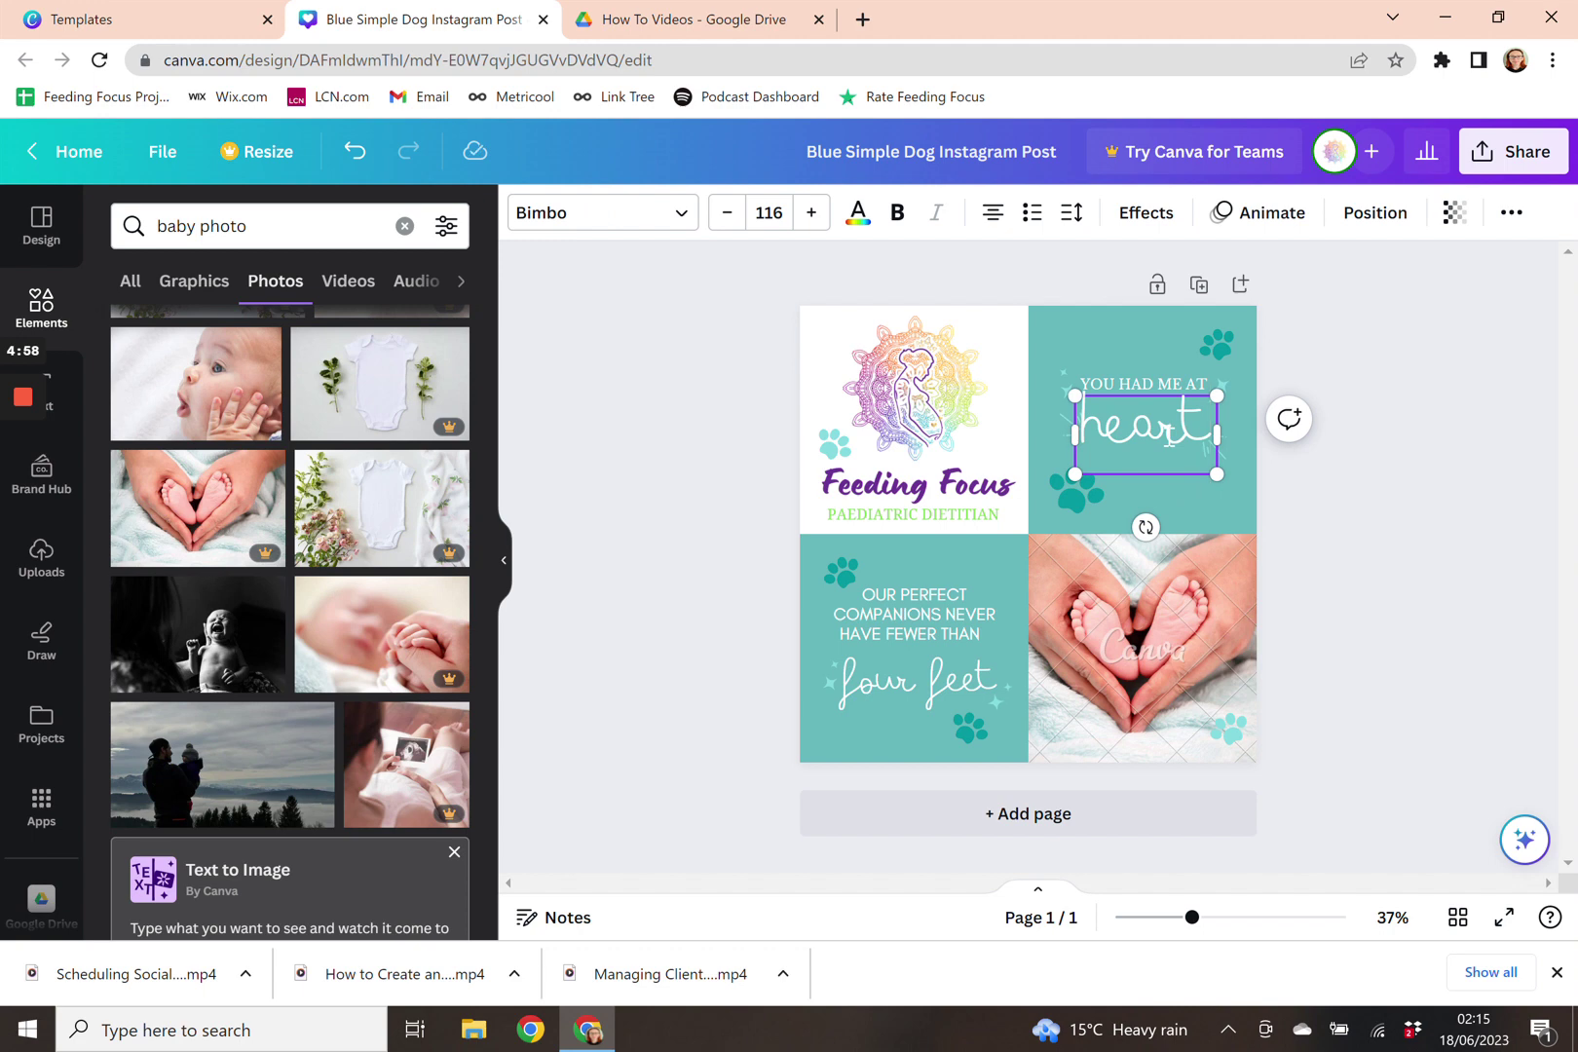
pyautogui.click(1347, 504)
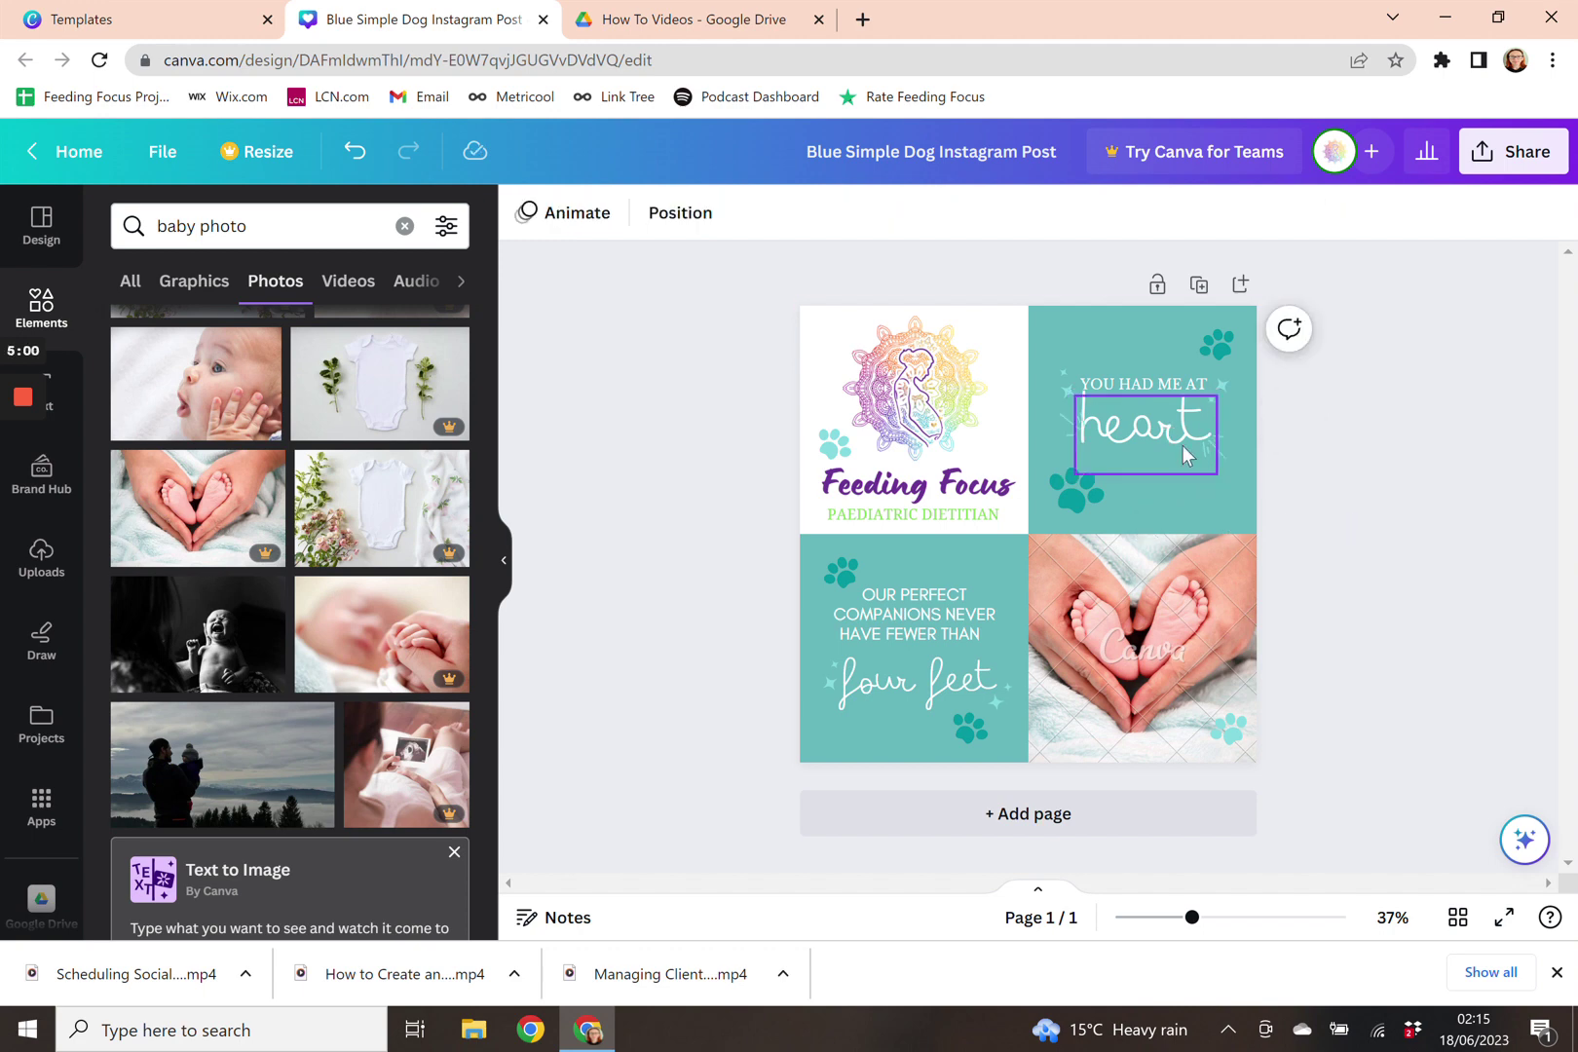
pyautogui.click(1149, 430)
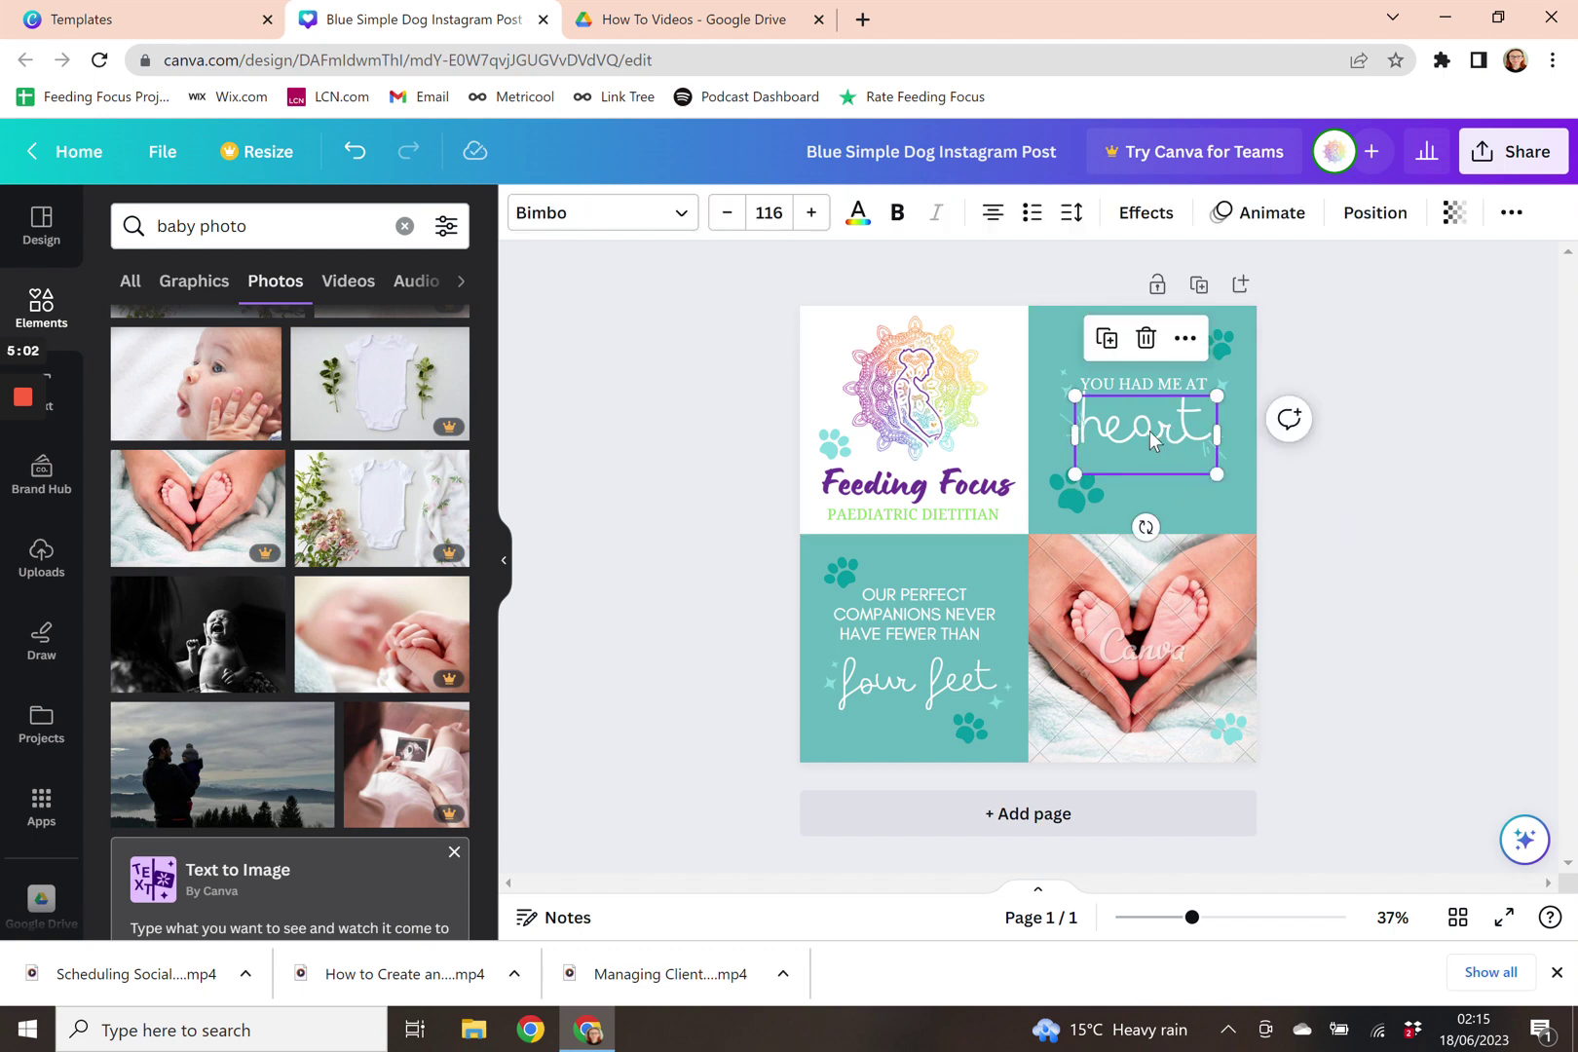
pyautogui.moveTo(1149, 430)
pyautogui.mouseDown()
pyautogui.moveTo(1155, 482)
pyautogui.moveTo(1150, 441)
pyautogui.mouseUp()
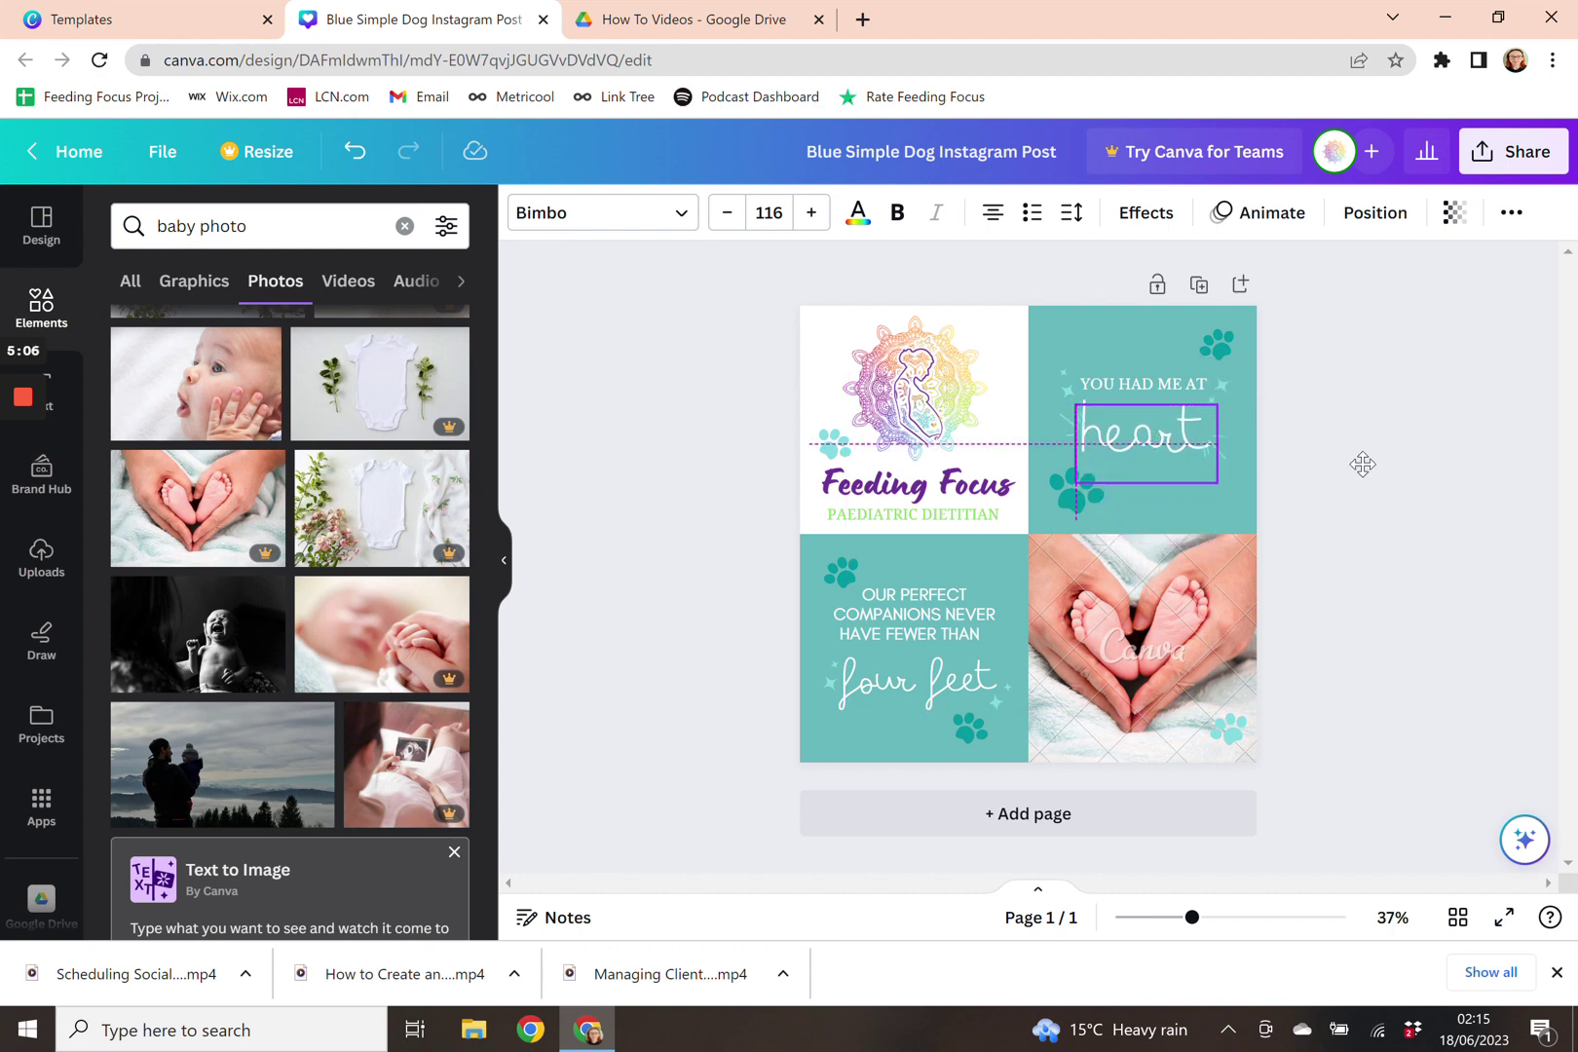
pyautogui.click(1317, 514)
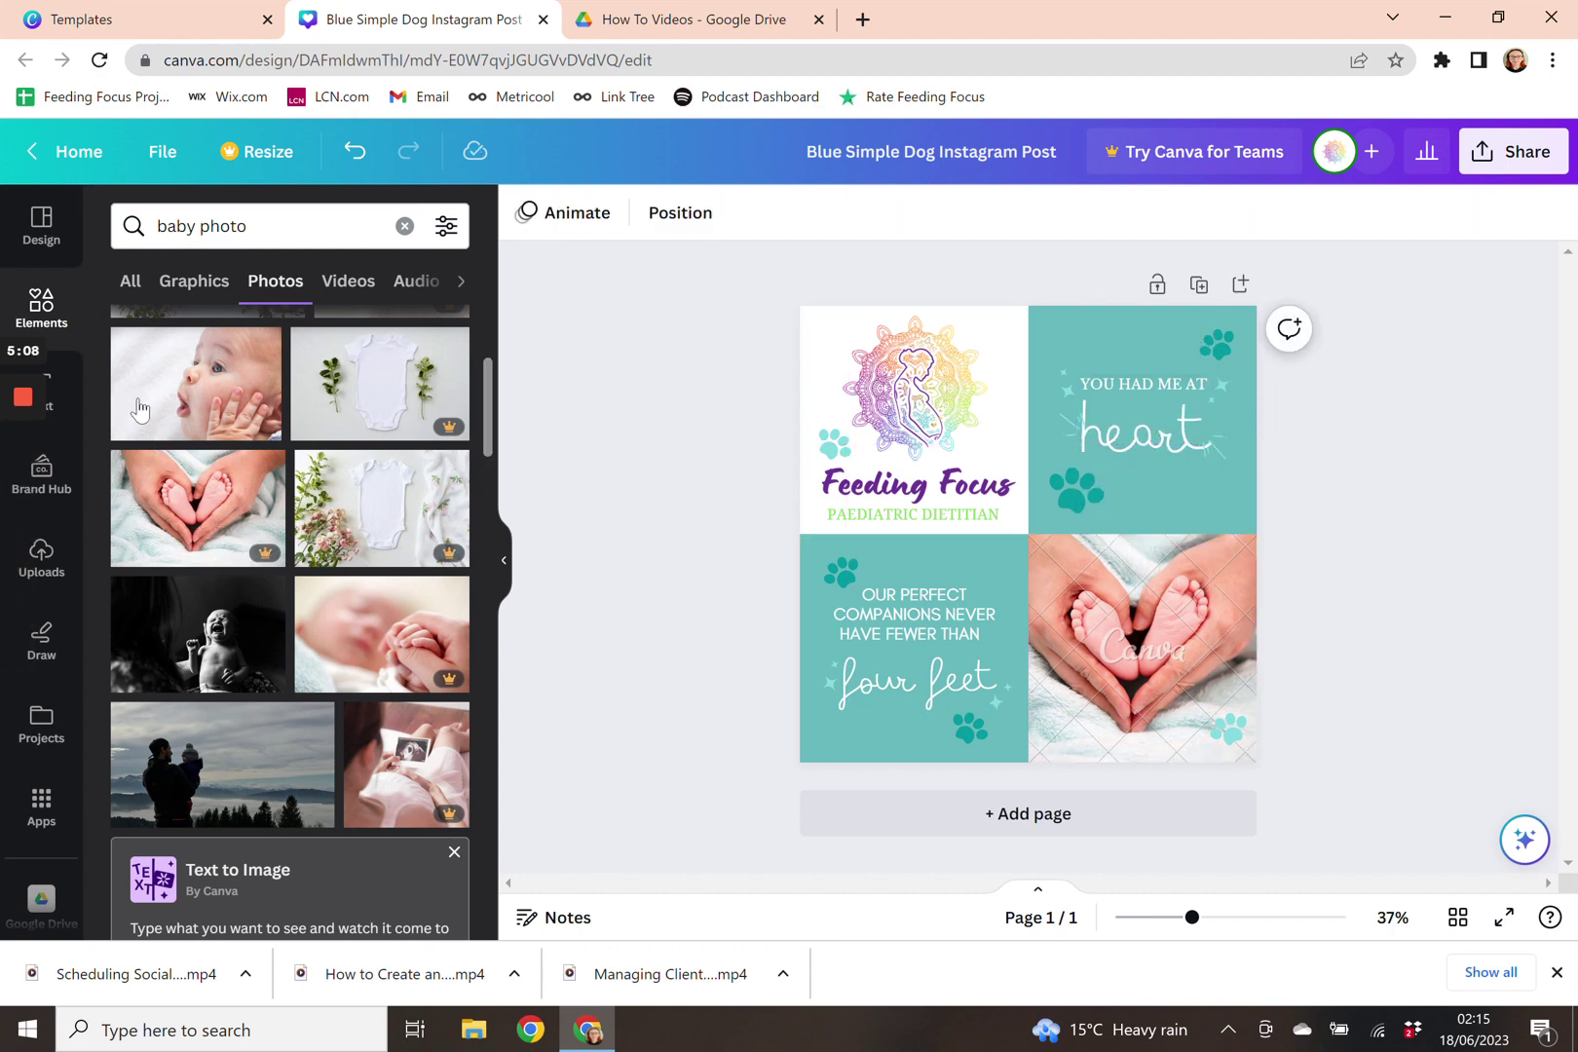
# Add the Happy Valentine's Day sticker, shrink it and place it over the border between the two lower tiles
pyautogui.click(44, 324)
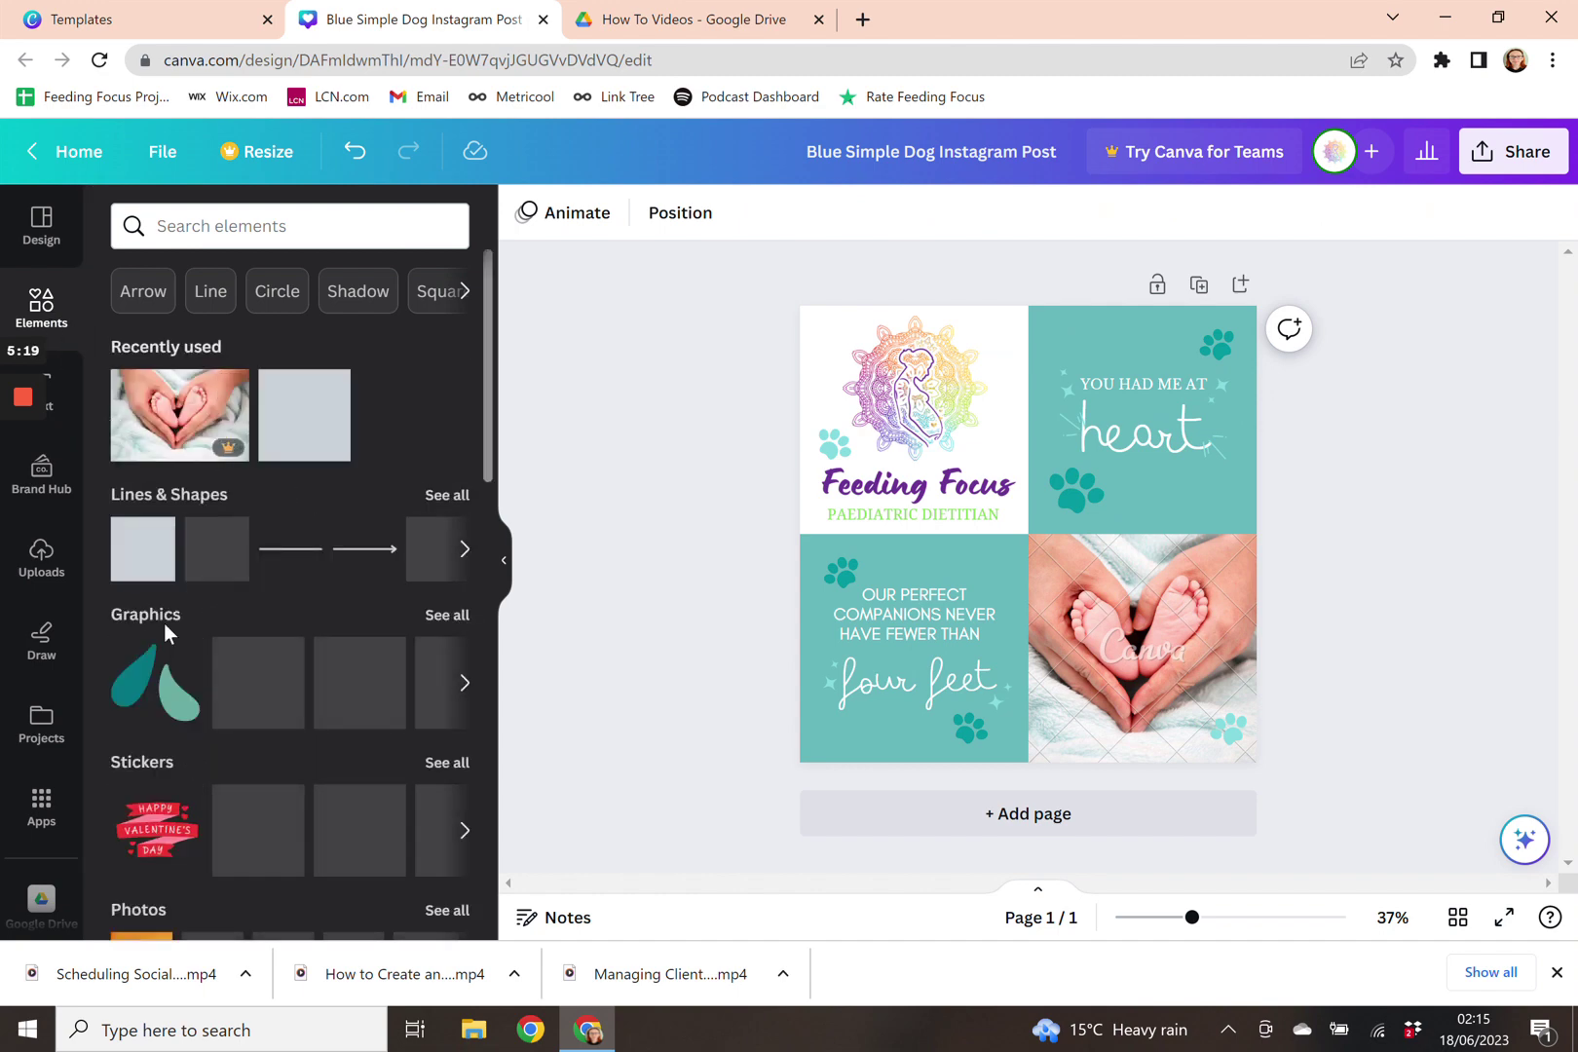
pyautogui.click(159, 833)
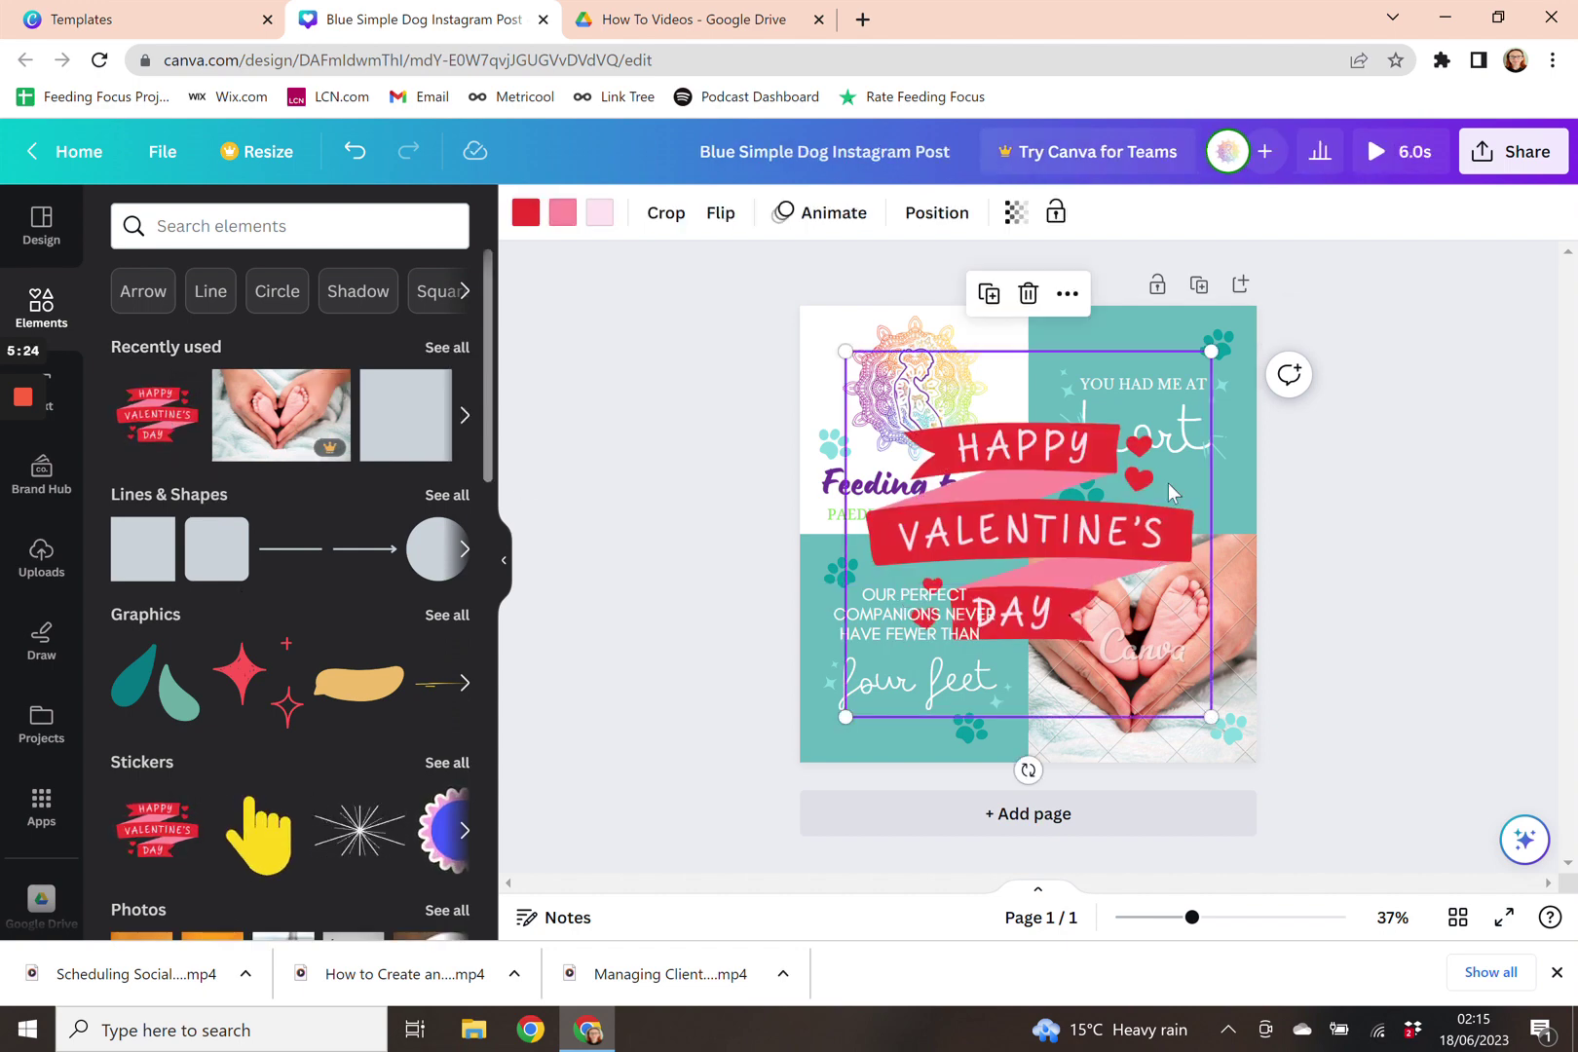
pyautogui.moveTo(1026, 528); pyautogui.dragTo(1046, 524)
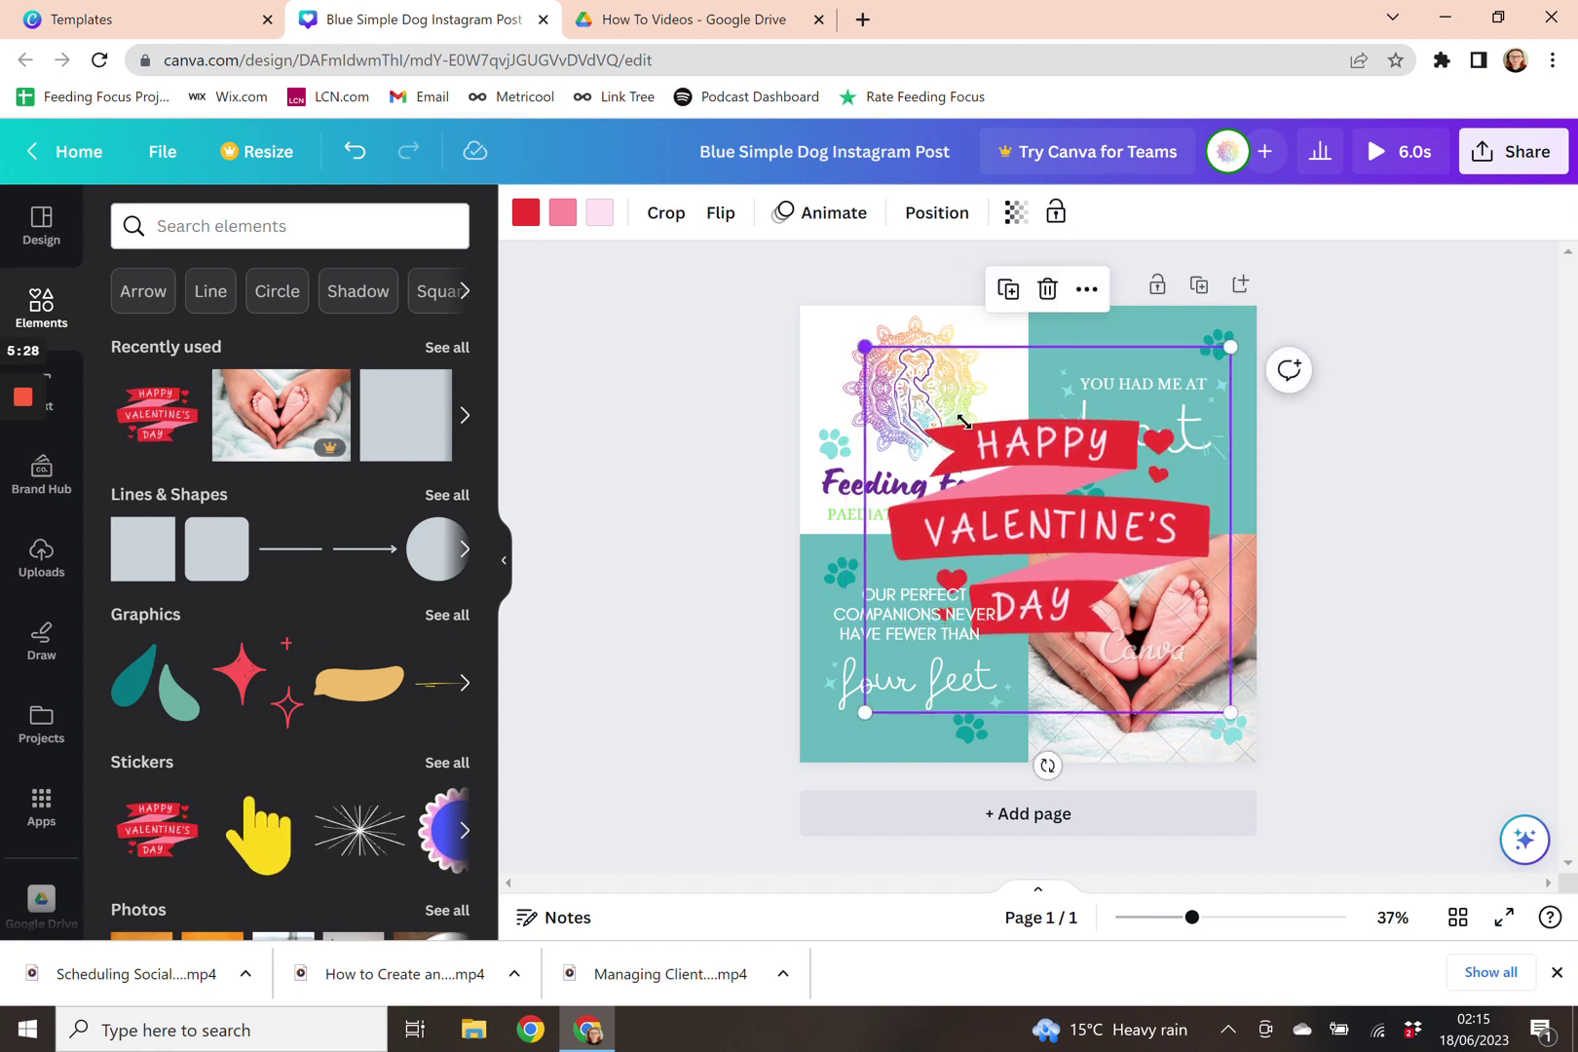
pyautogui.moveTo(863, 347); pyautogui.dragTo(956, 438)
pyautogui.moveTo(1052, 489); pyautogui.dragTo(1017, 690)
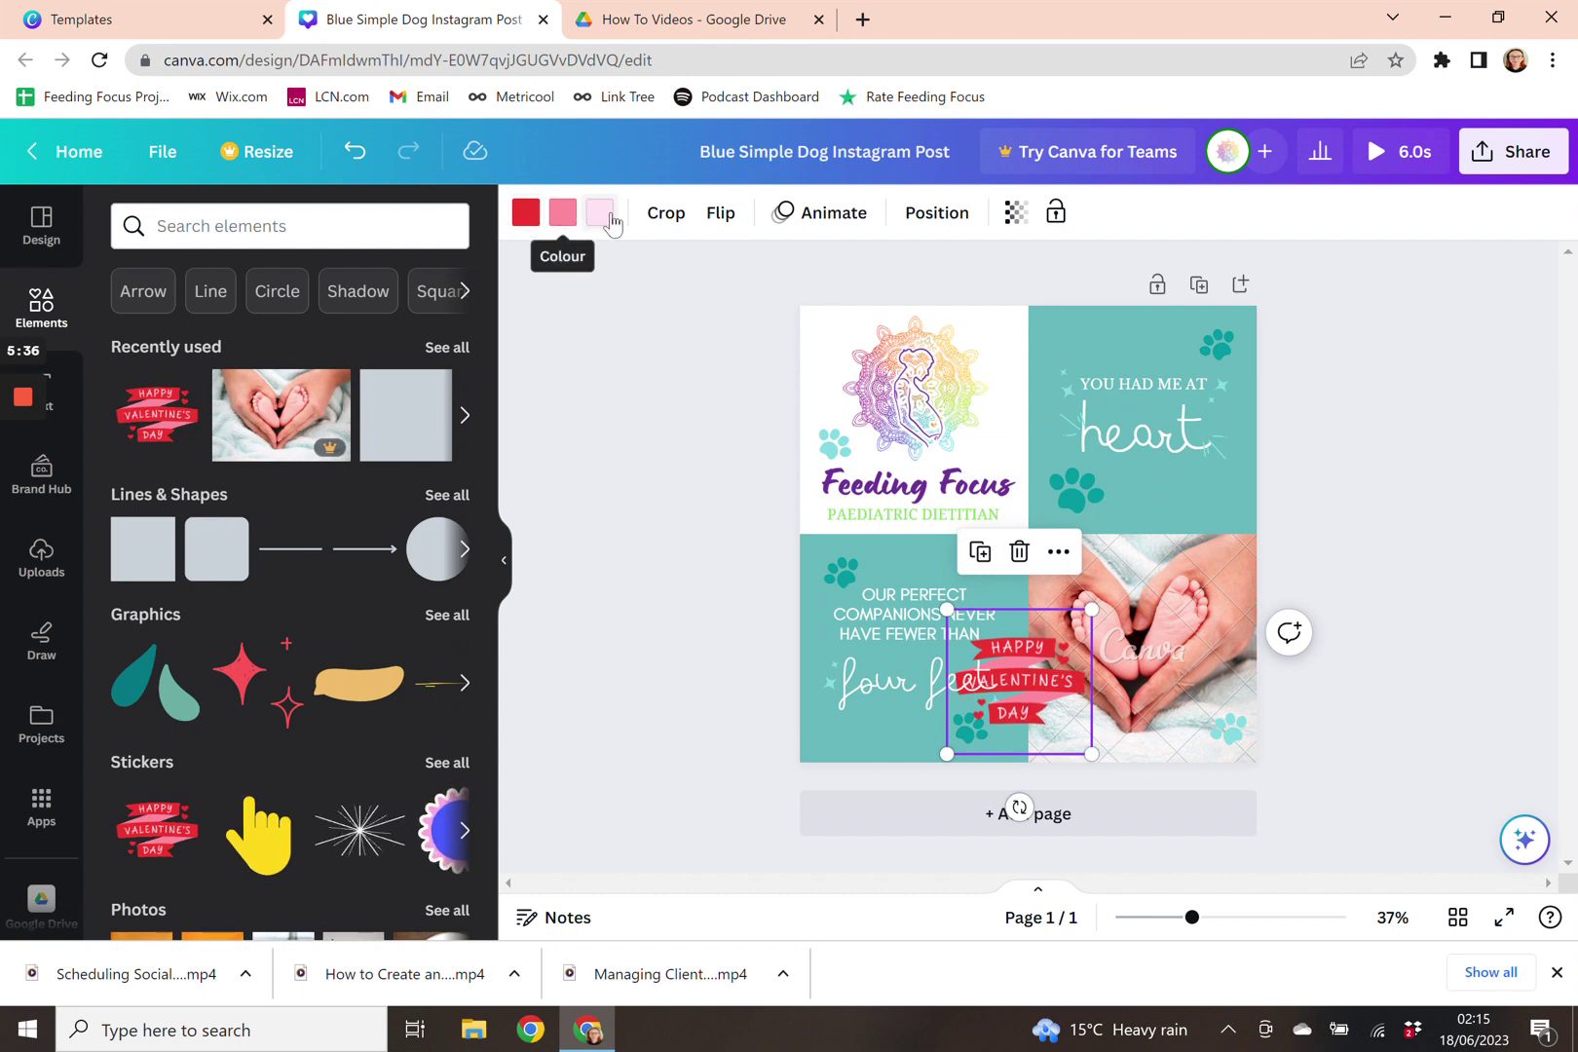
# Recolour the red parts of the Valentine's sticker with the light green from the logo's photo colours
pyautogui.click(526, 242)
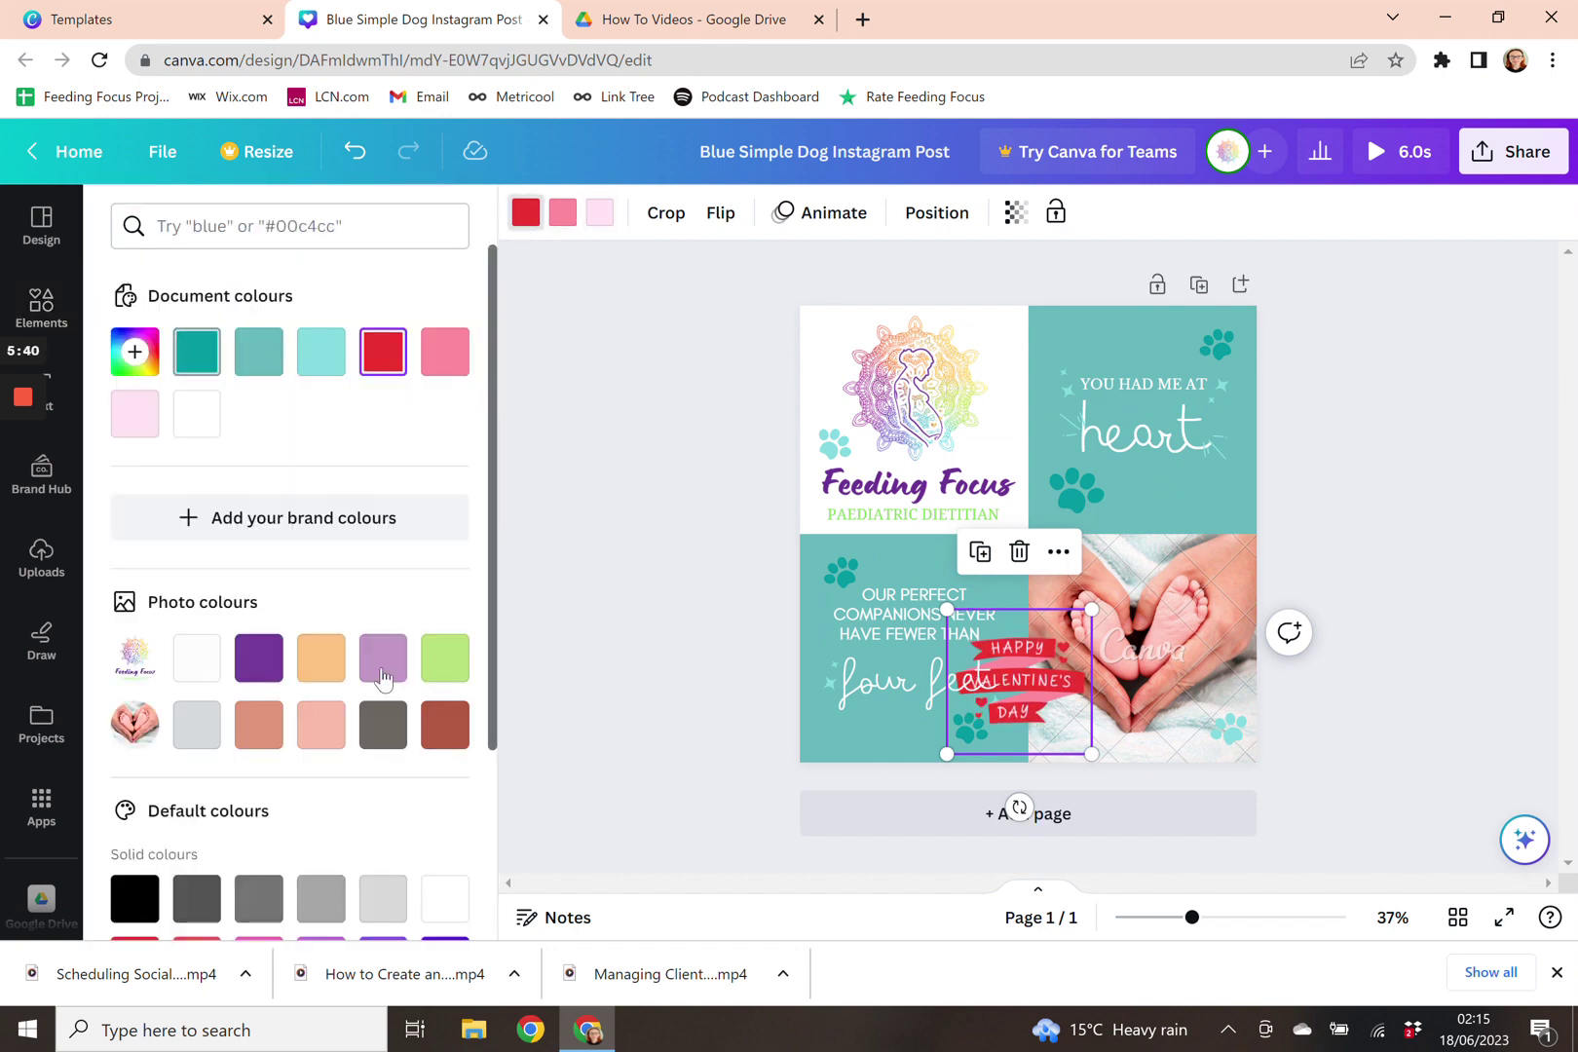
pyautogui.click(445, 658)
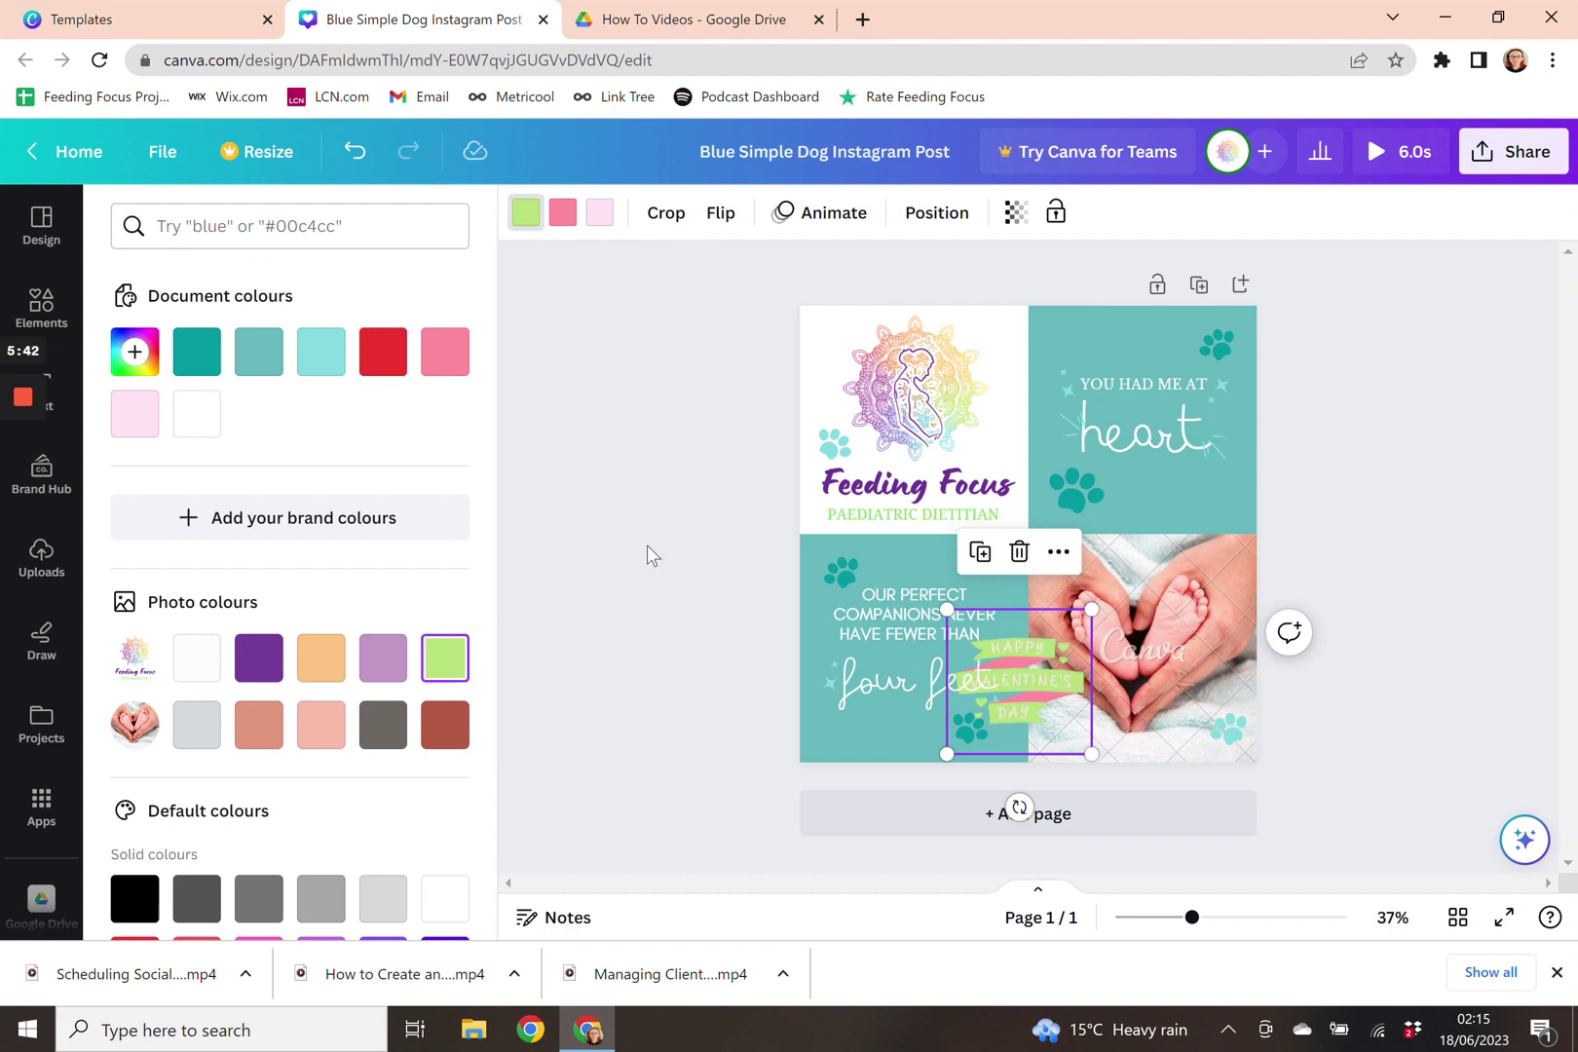
pyautogui.click(502, 557)
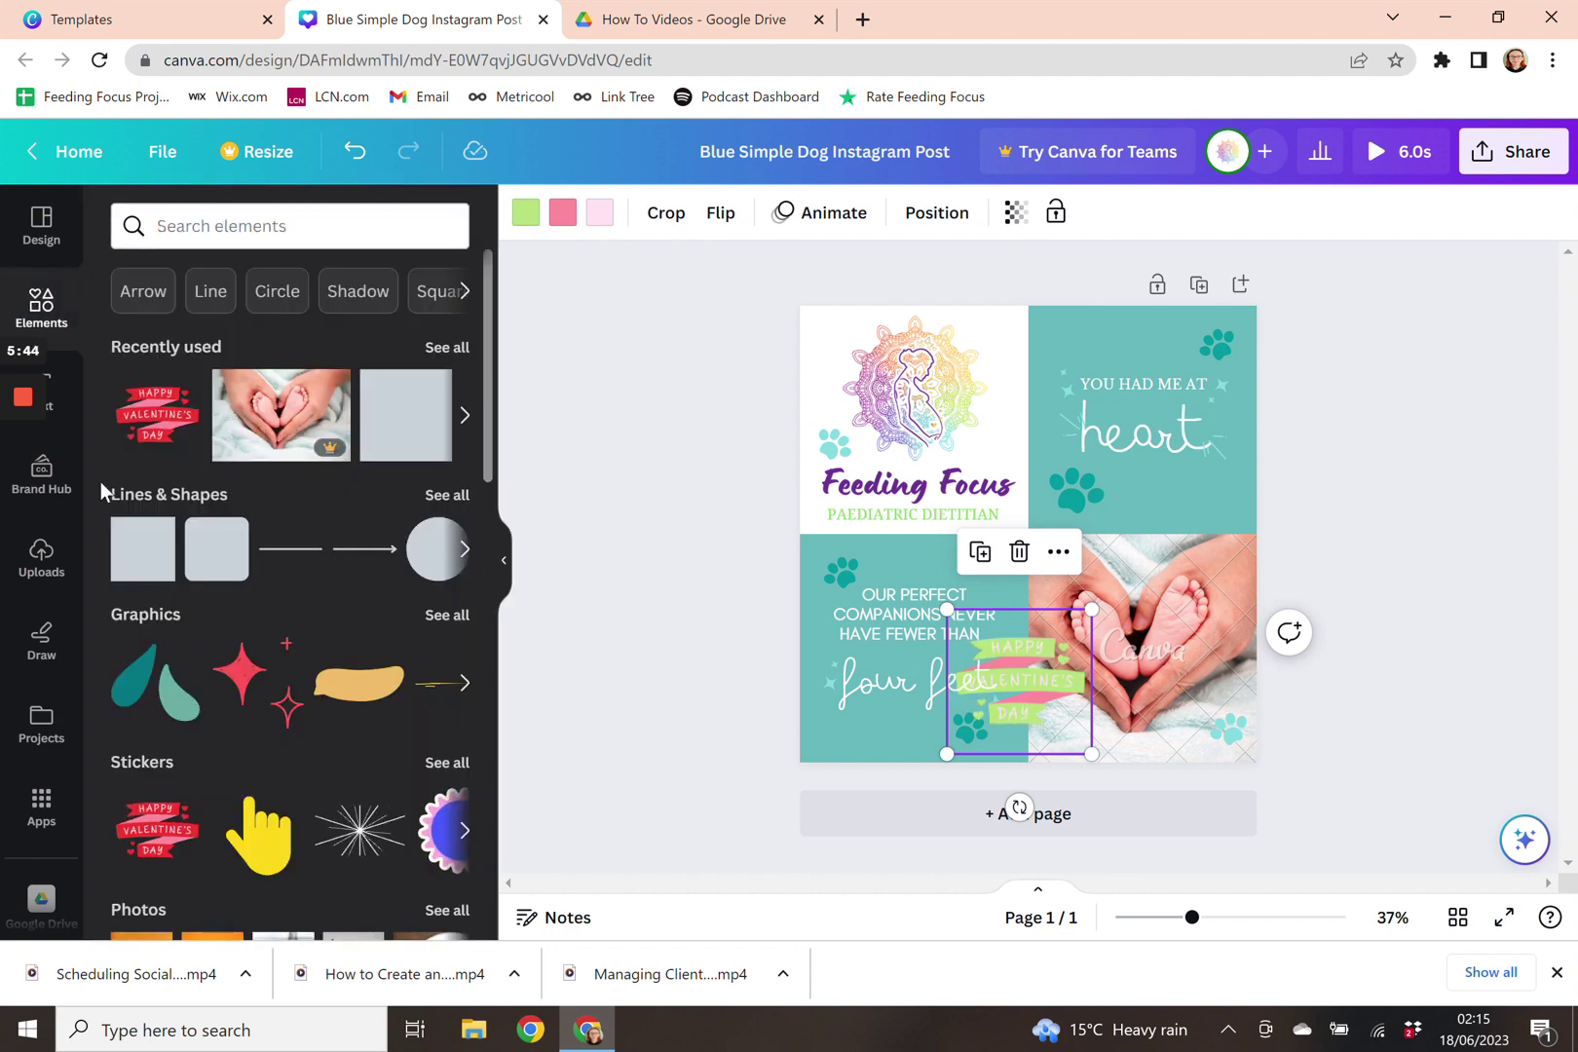
# Browse the font combinations, try to add the premium RODEO text style and dismiss the upgrade offer
pyautogui.click(54, 421)
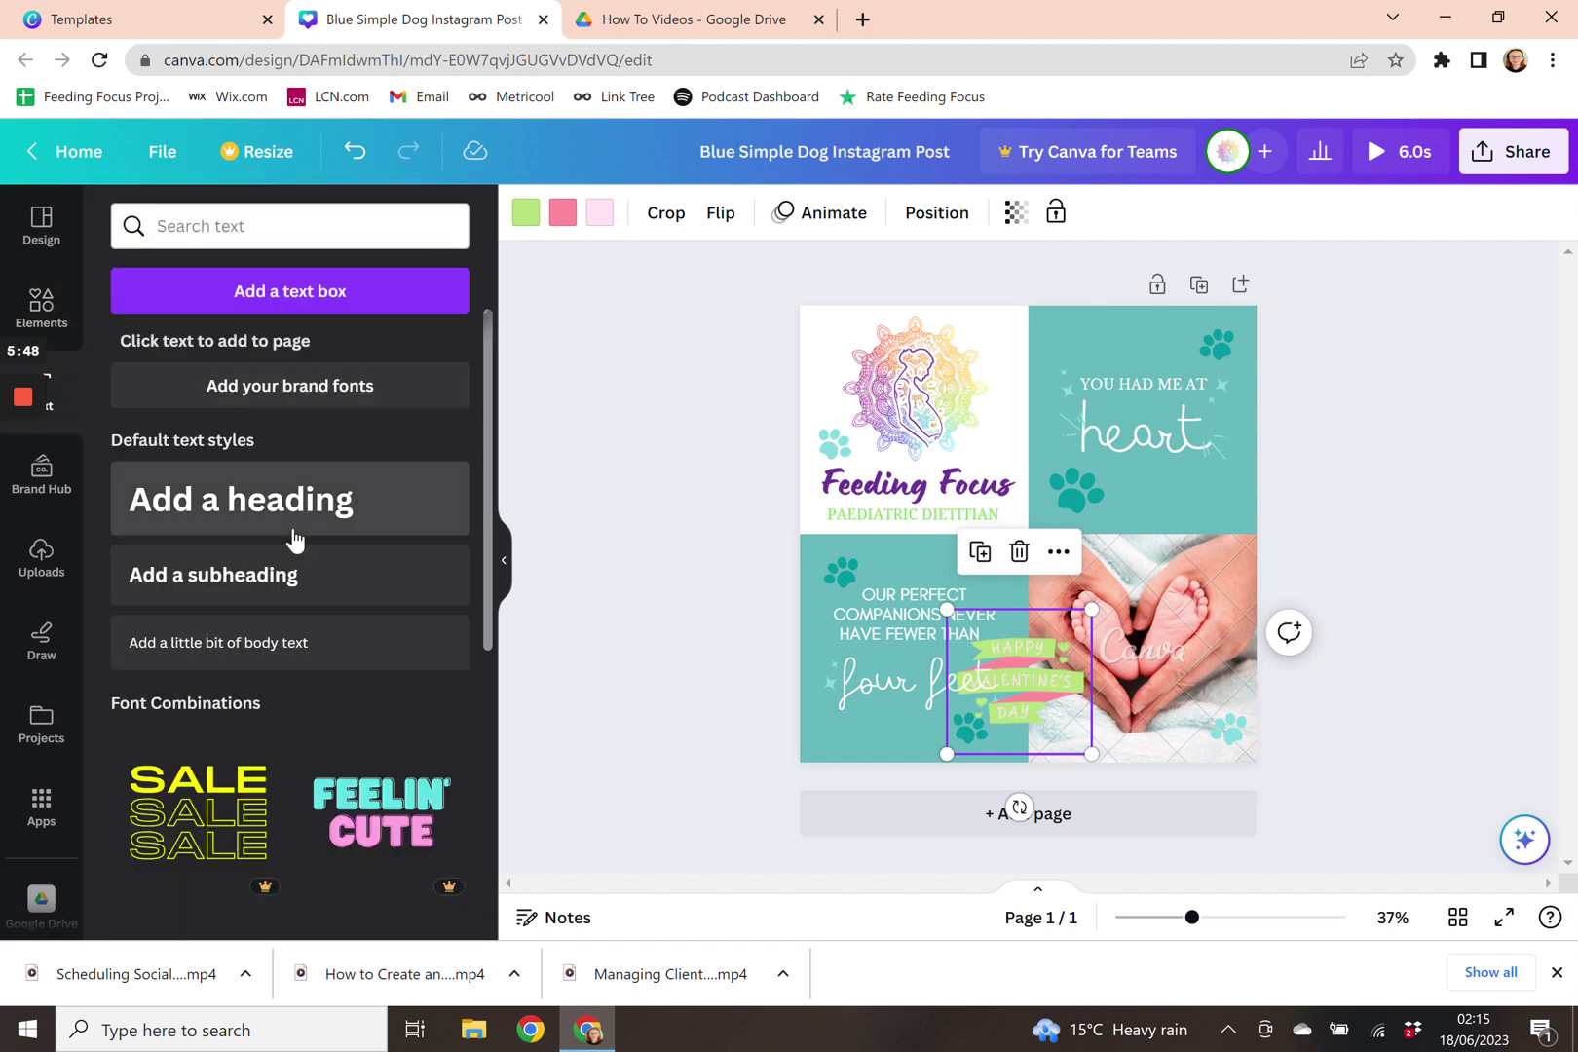
pyautogui.scroll(-5, 292, 528)
pyautogui.scroll(-5, 292, 528)
pyautogui.scroll(9, 293, 528)
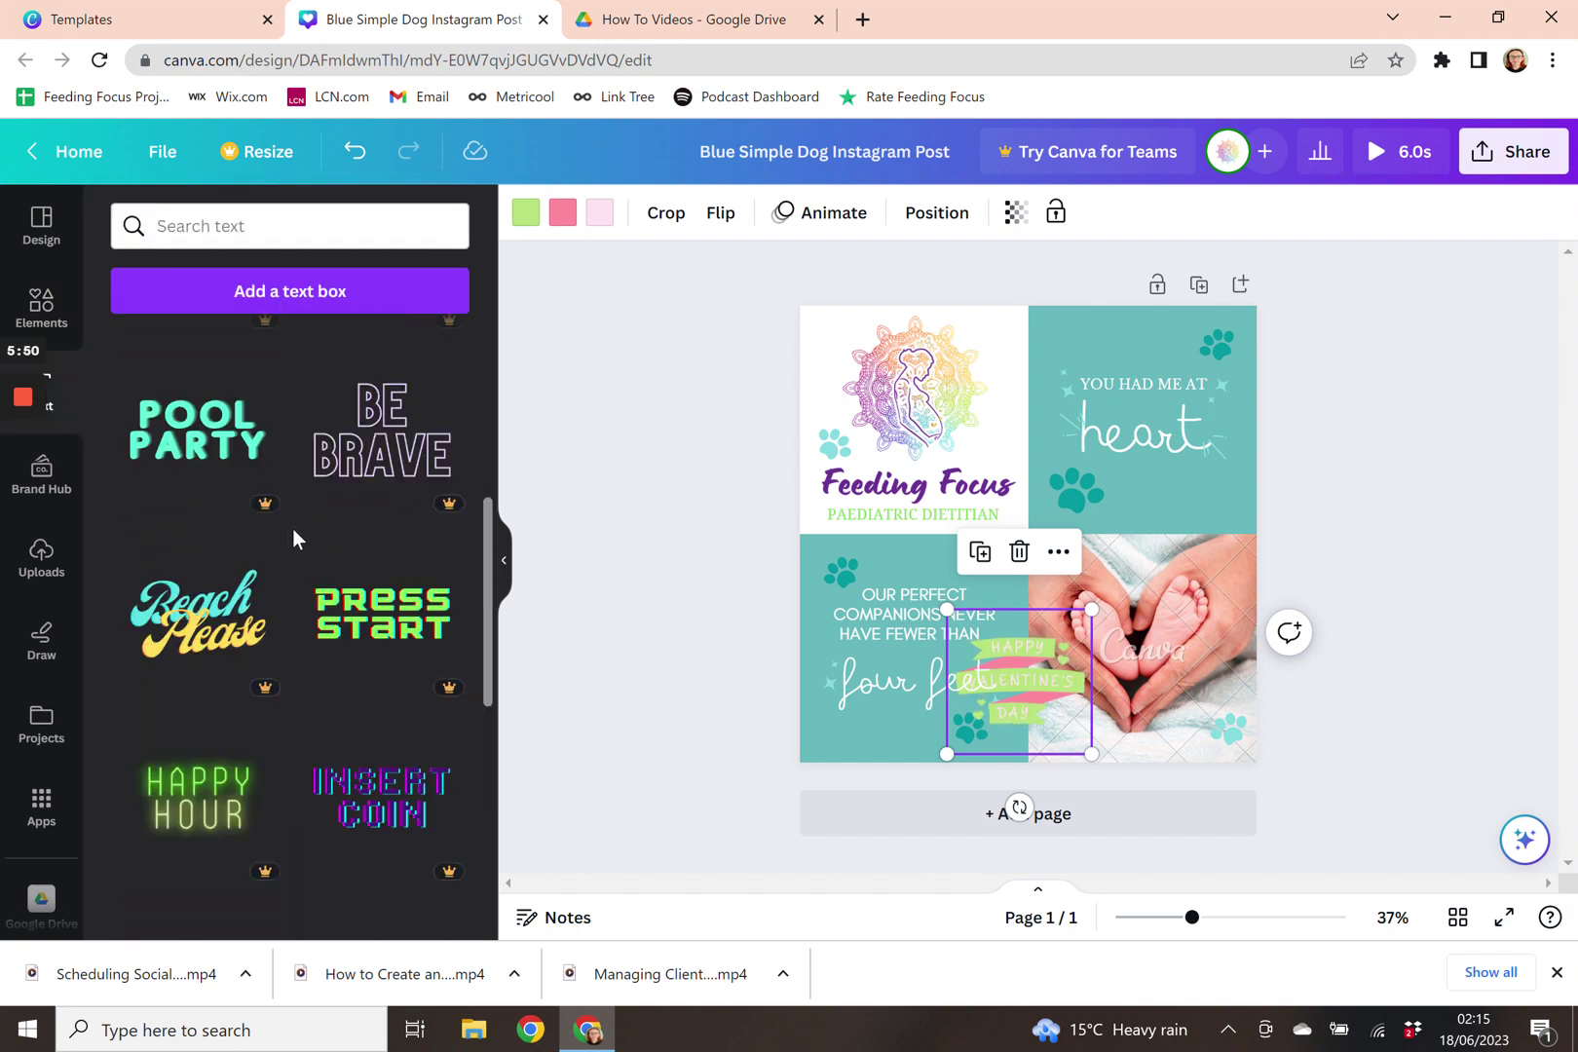
pyautogui.scroll(-4, 312, 531)
pyautogui.scroll(2, 327, 528)
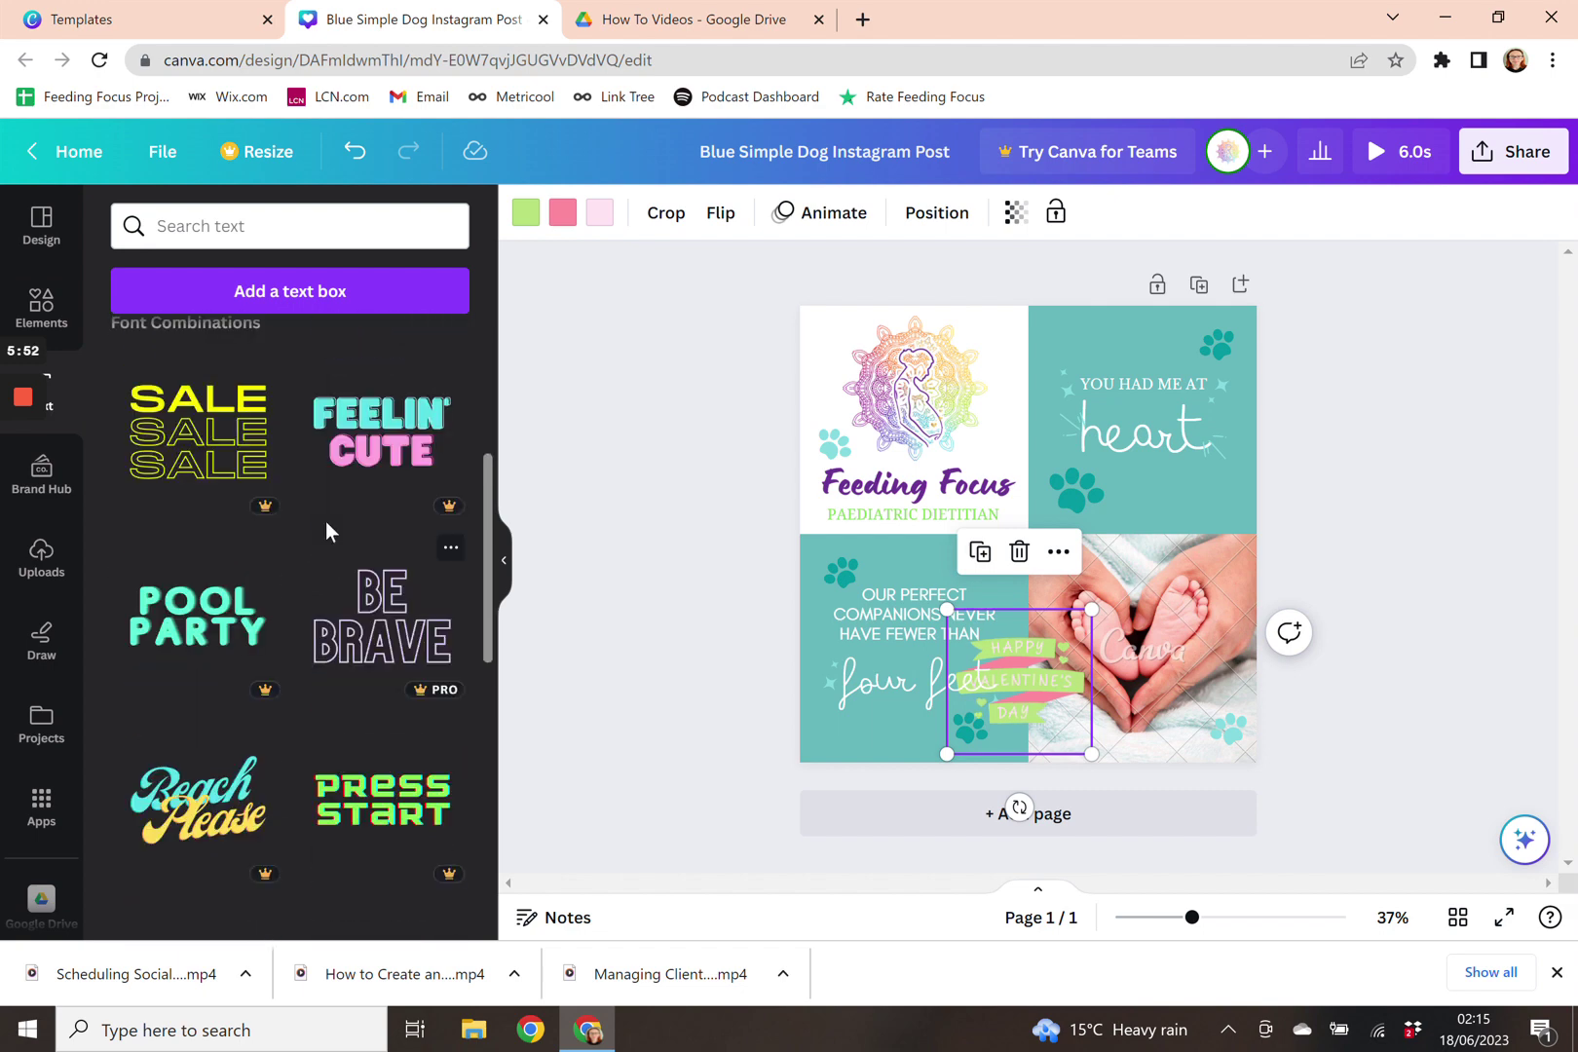
pyautogui.scroll(-5, 240, 628)
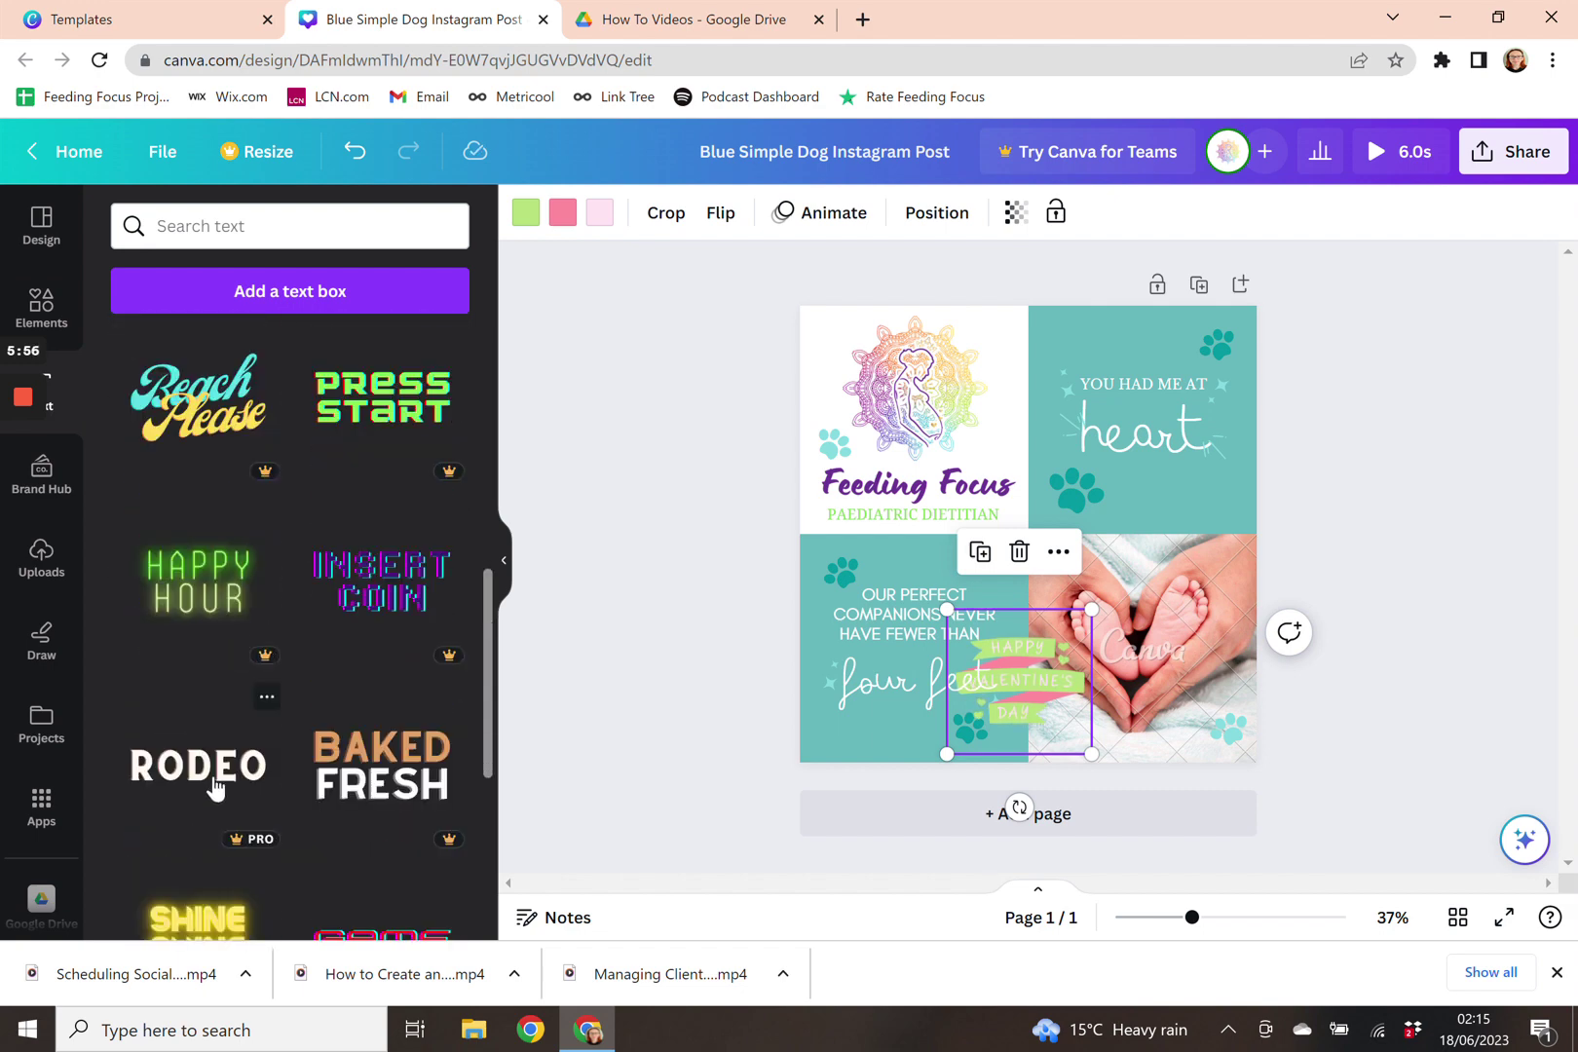
pyautogui.click(214, 779)
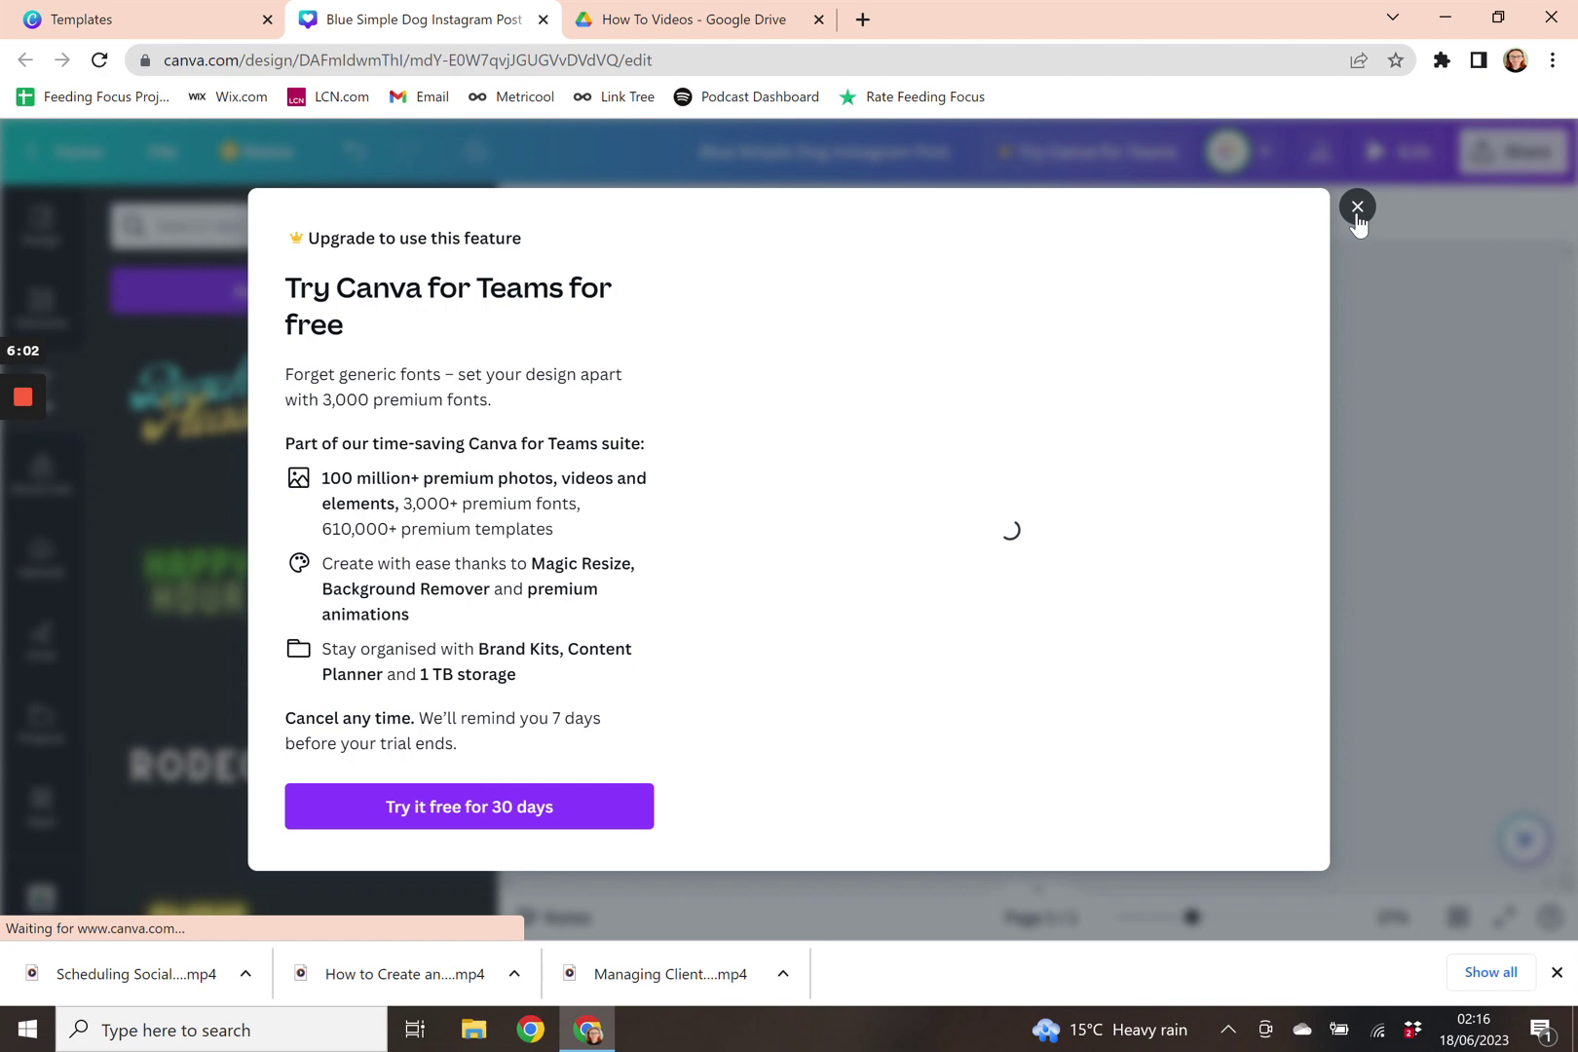
pyautogui.click(1357, 207)
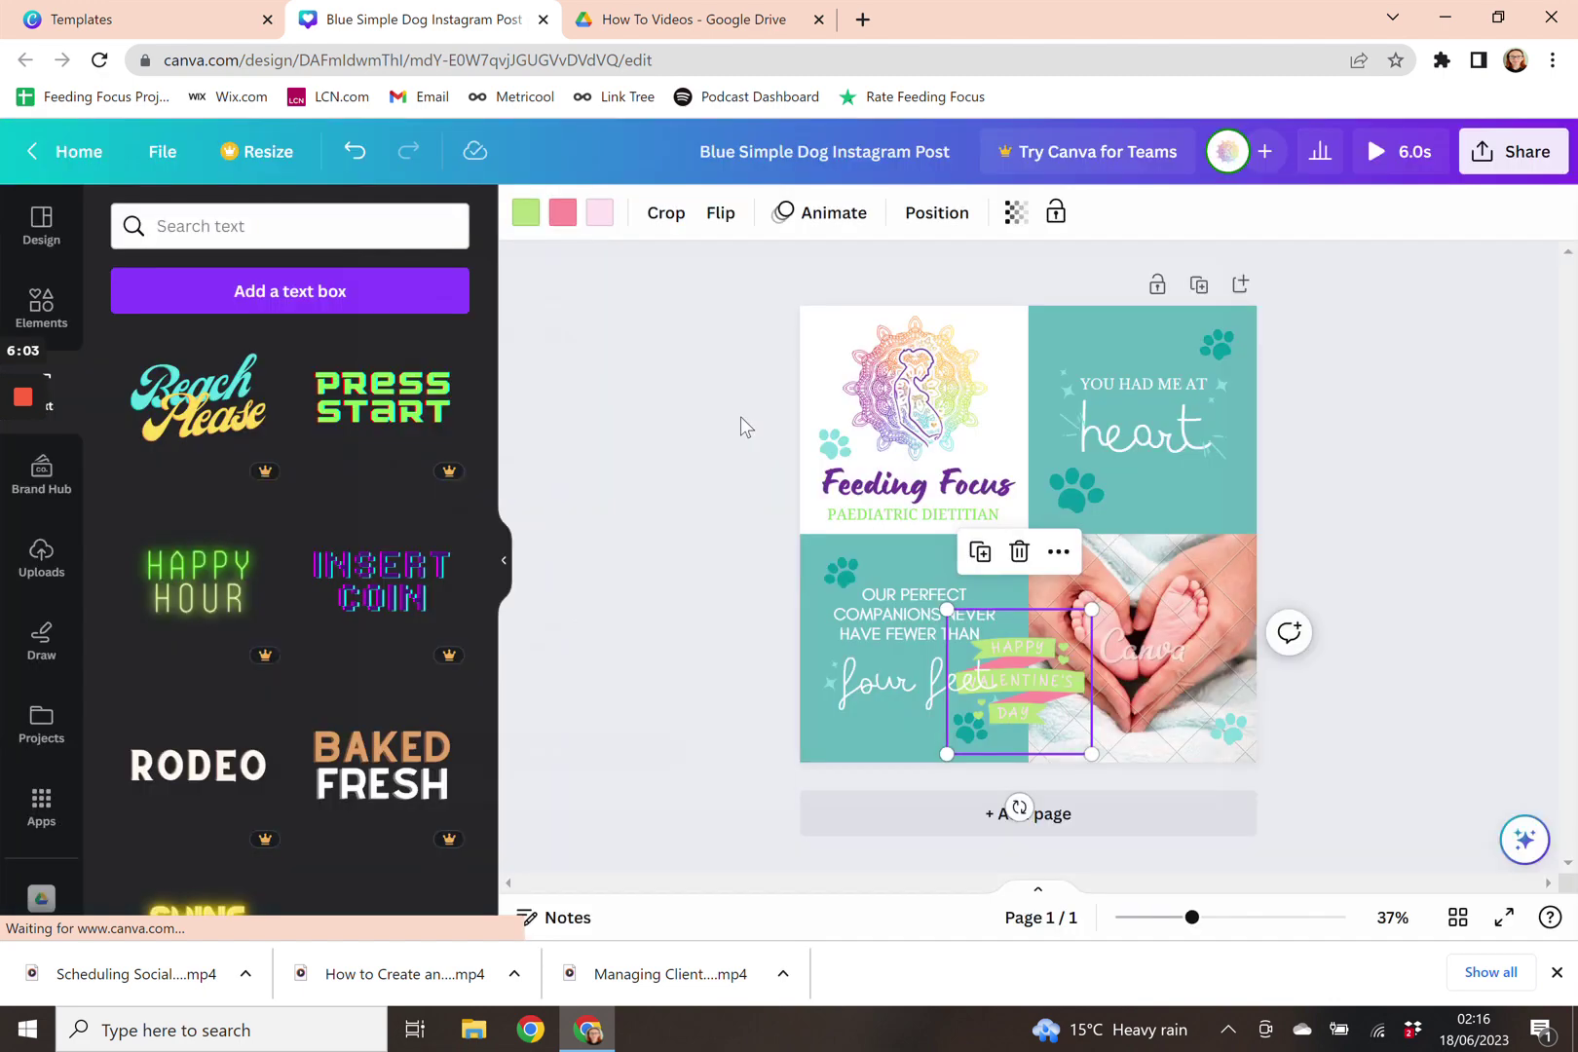
# Add a default-style heading to the design with the text "Fathers Day Offer"
pyautogui.scroll(6, 253, 591)
pyautogui.scroll(-3, 225, 493)
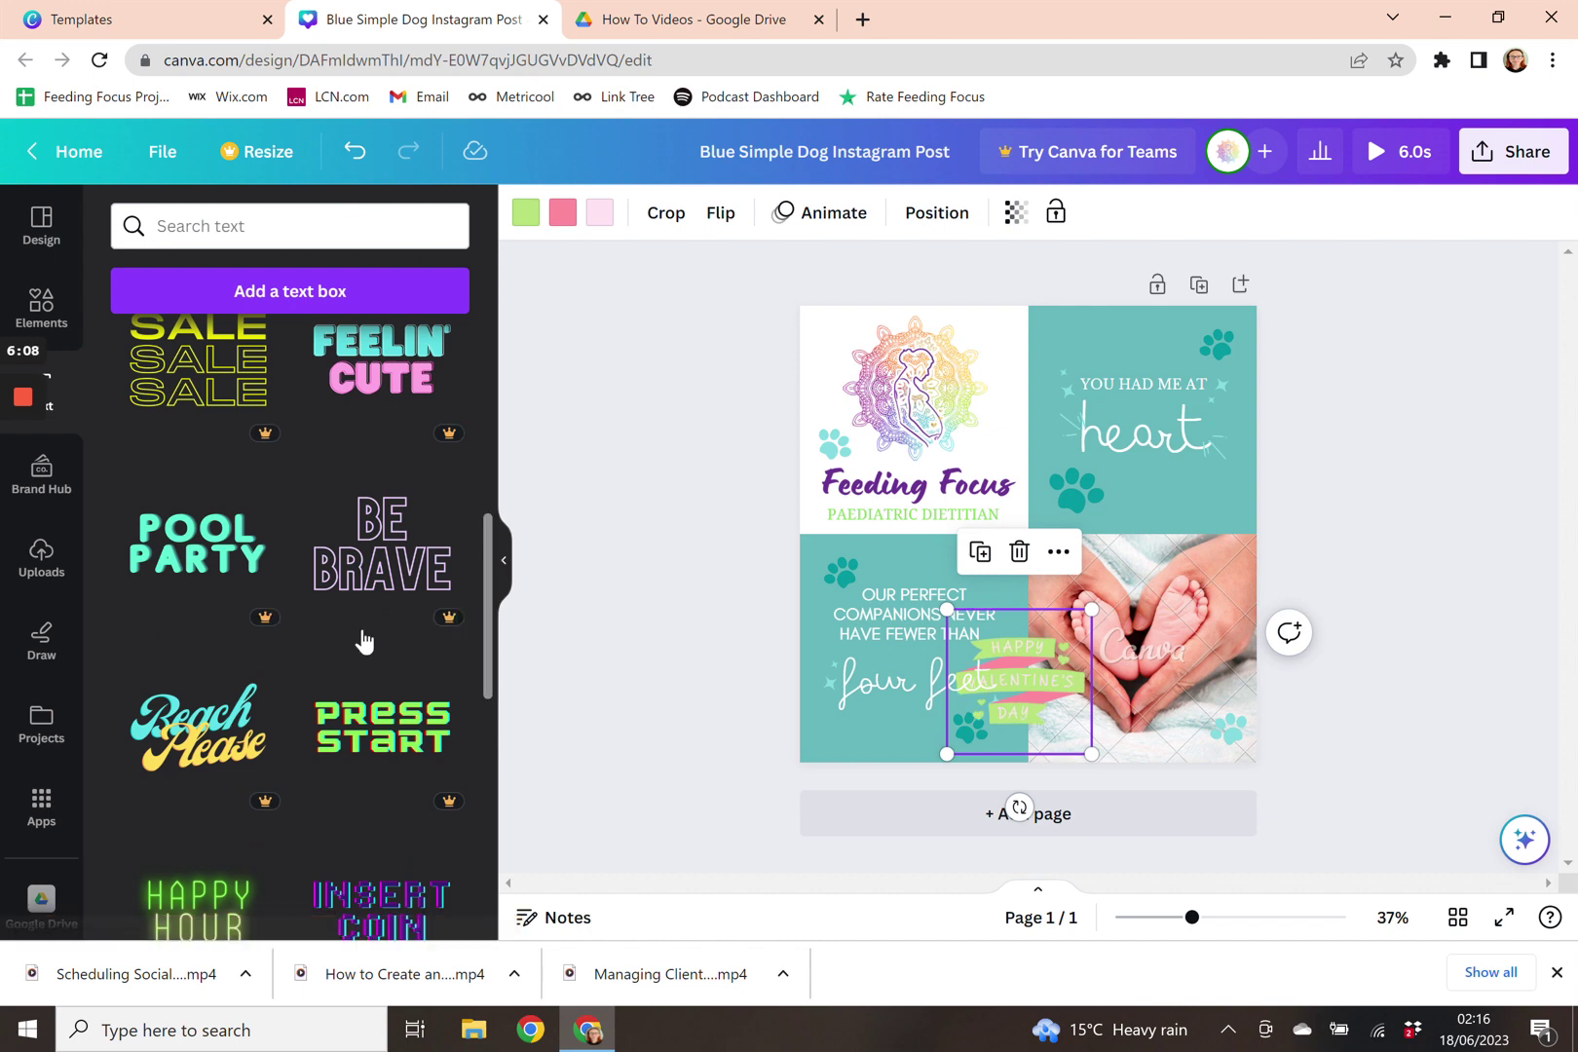
pyautogui.scroll(5, 359, 635)
pyautogui.scroll(-5, 358, 635)
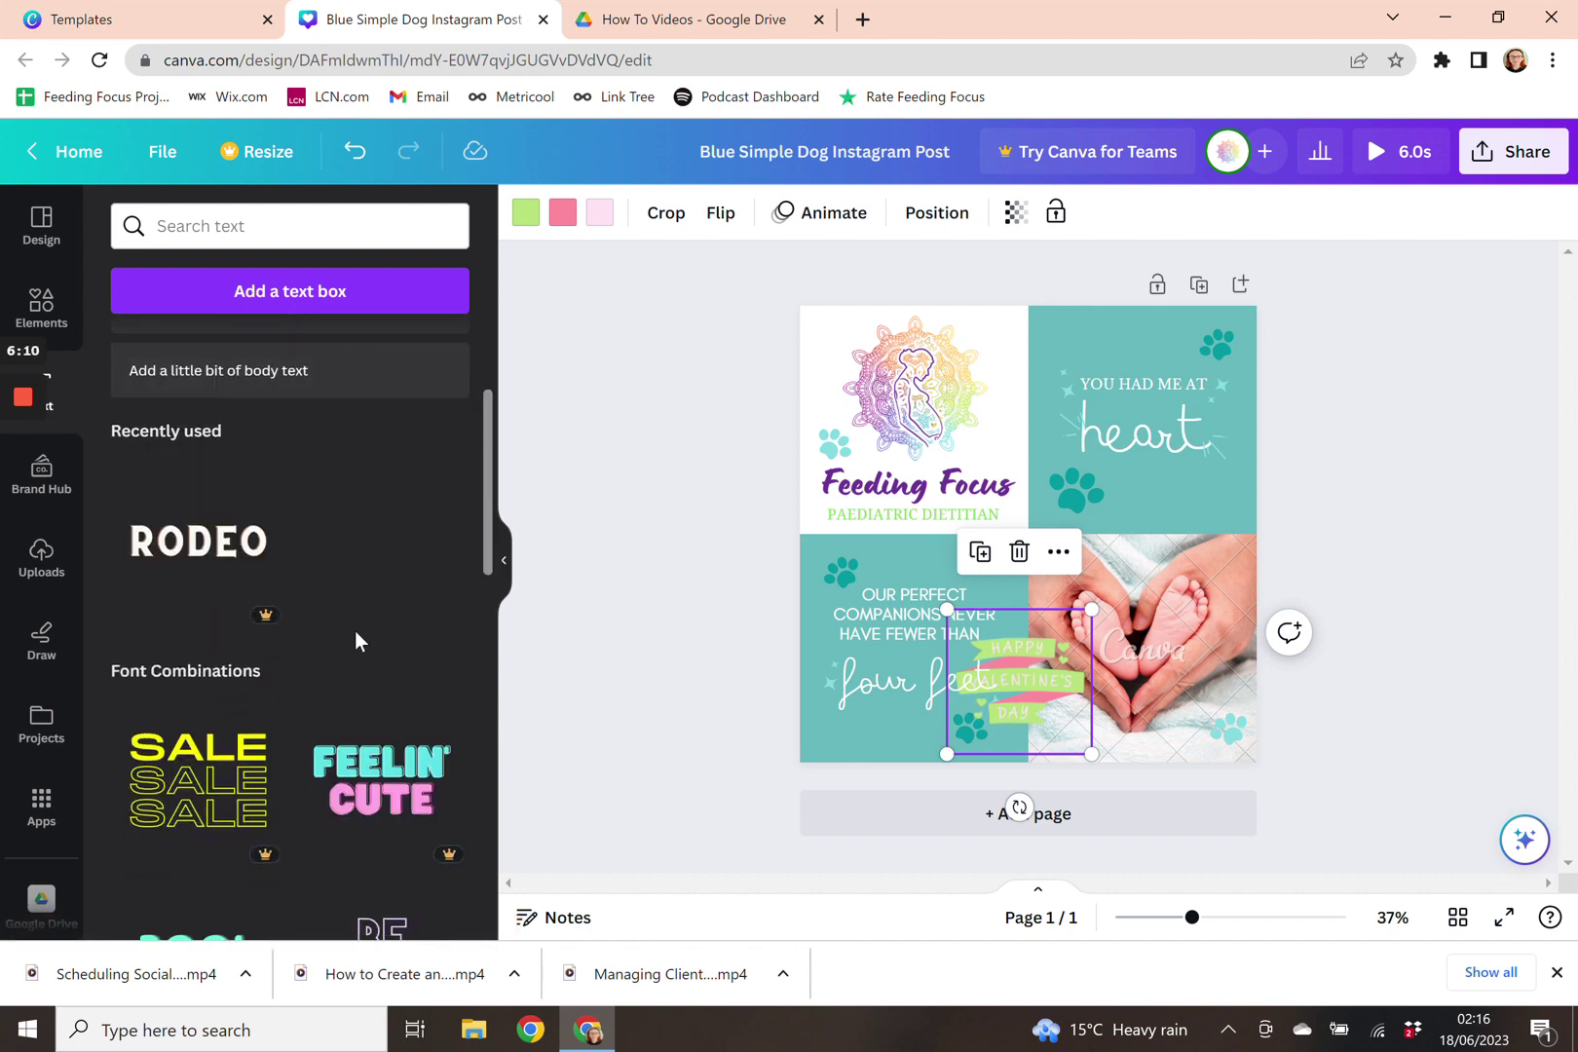
pyautogui.scroll(5, 353, 652)
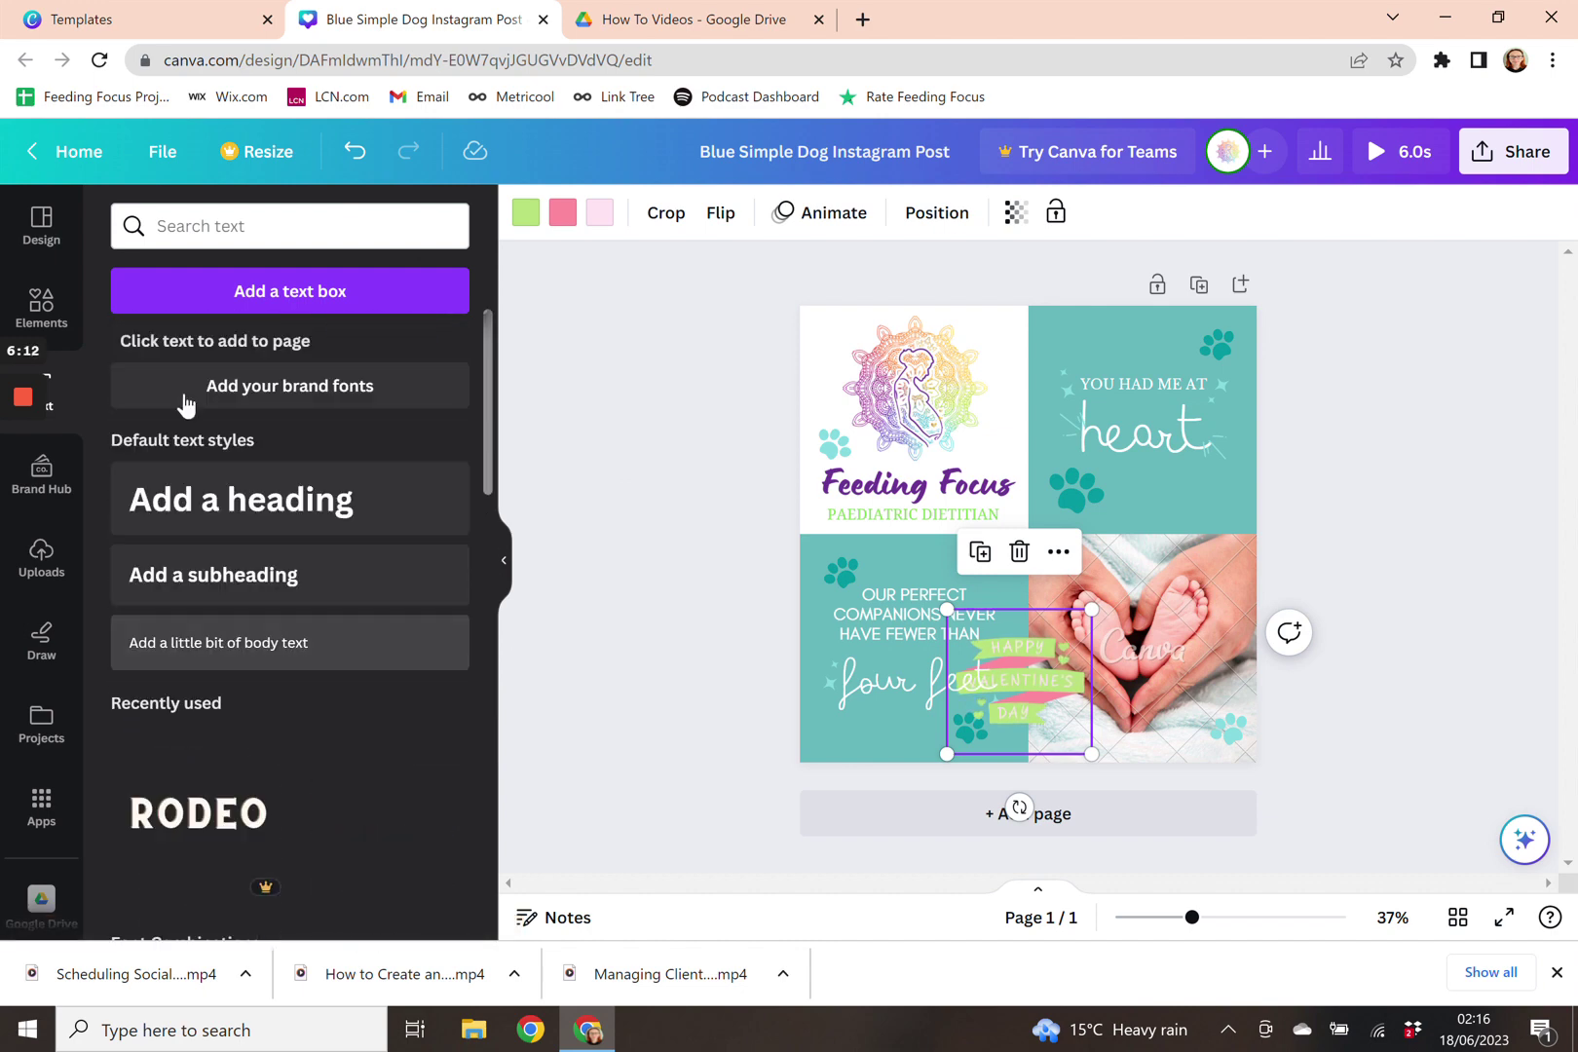
pyautogui.click(288, 520)
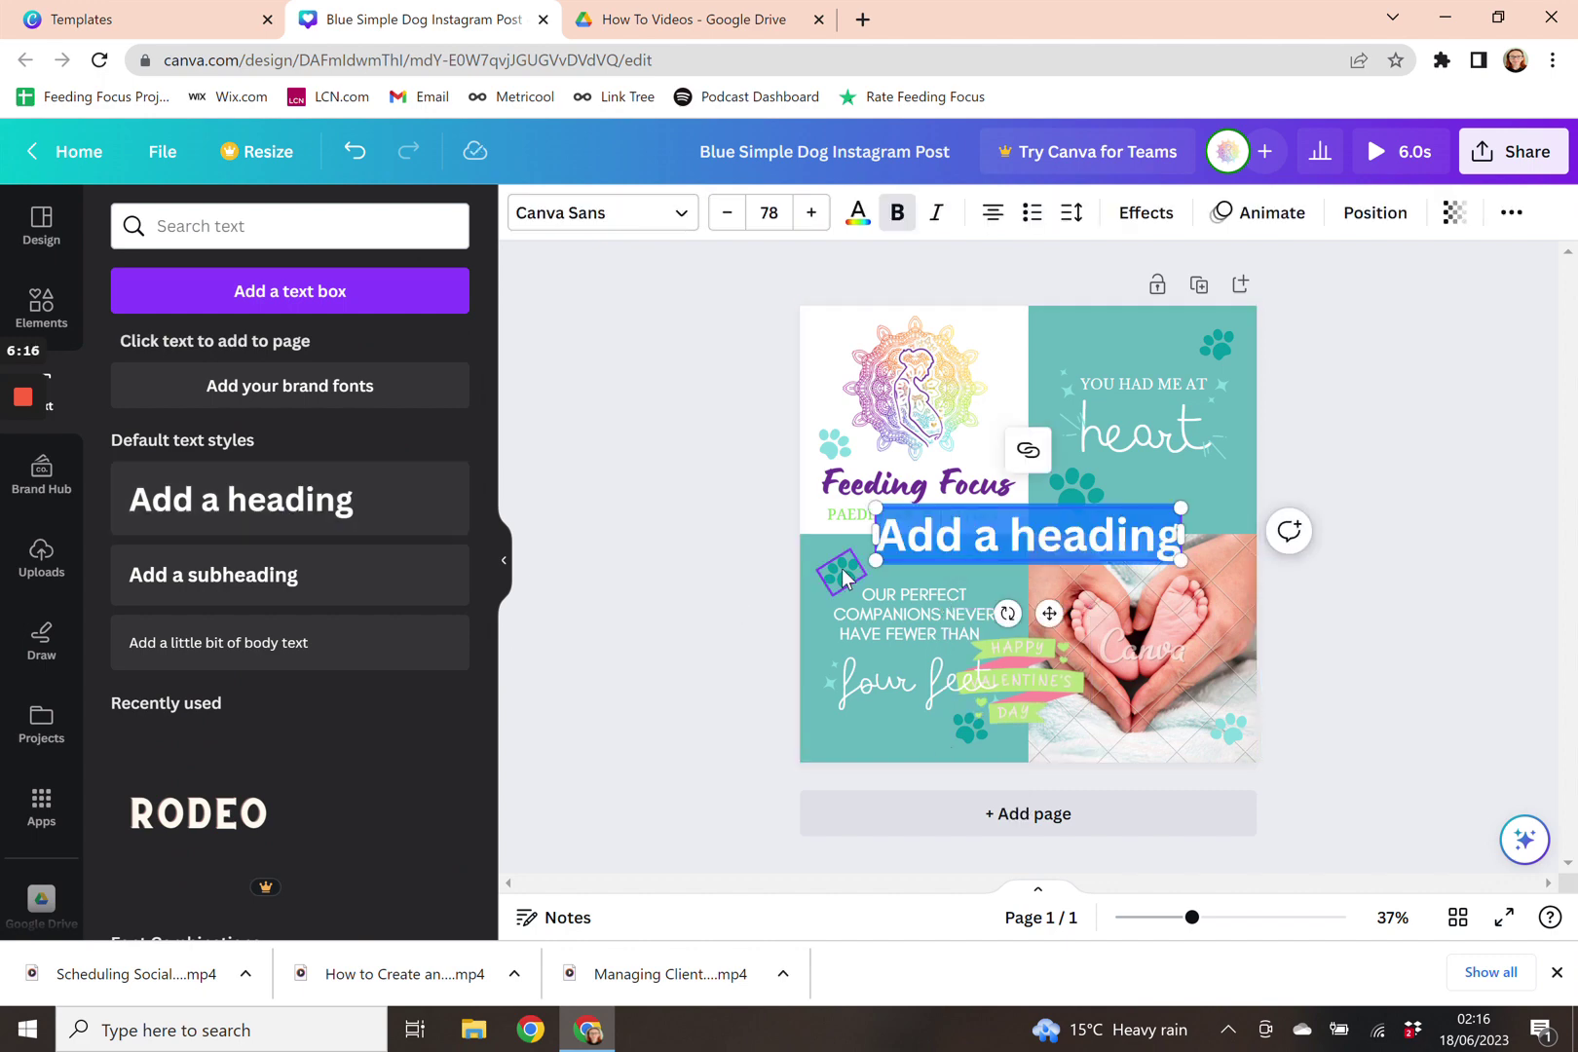
pyautogui.write('Fathers D')
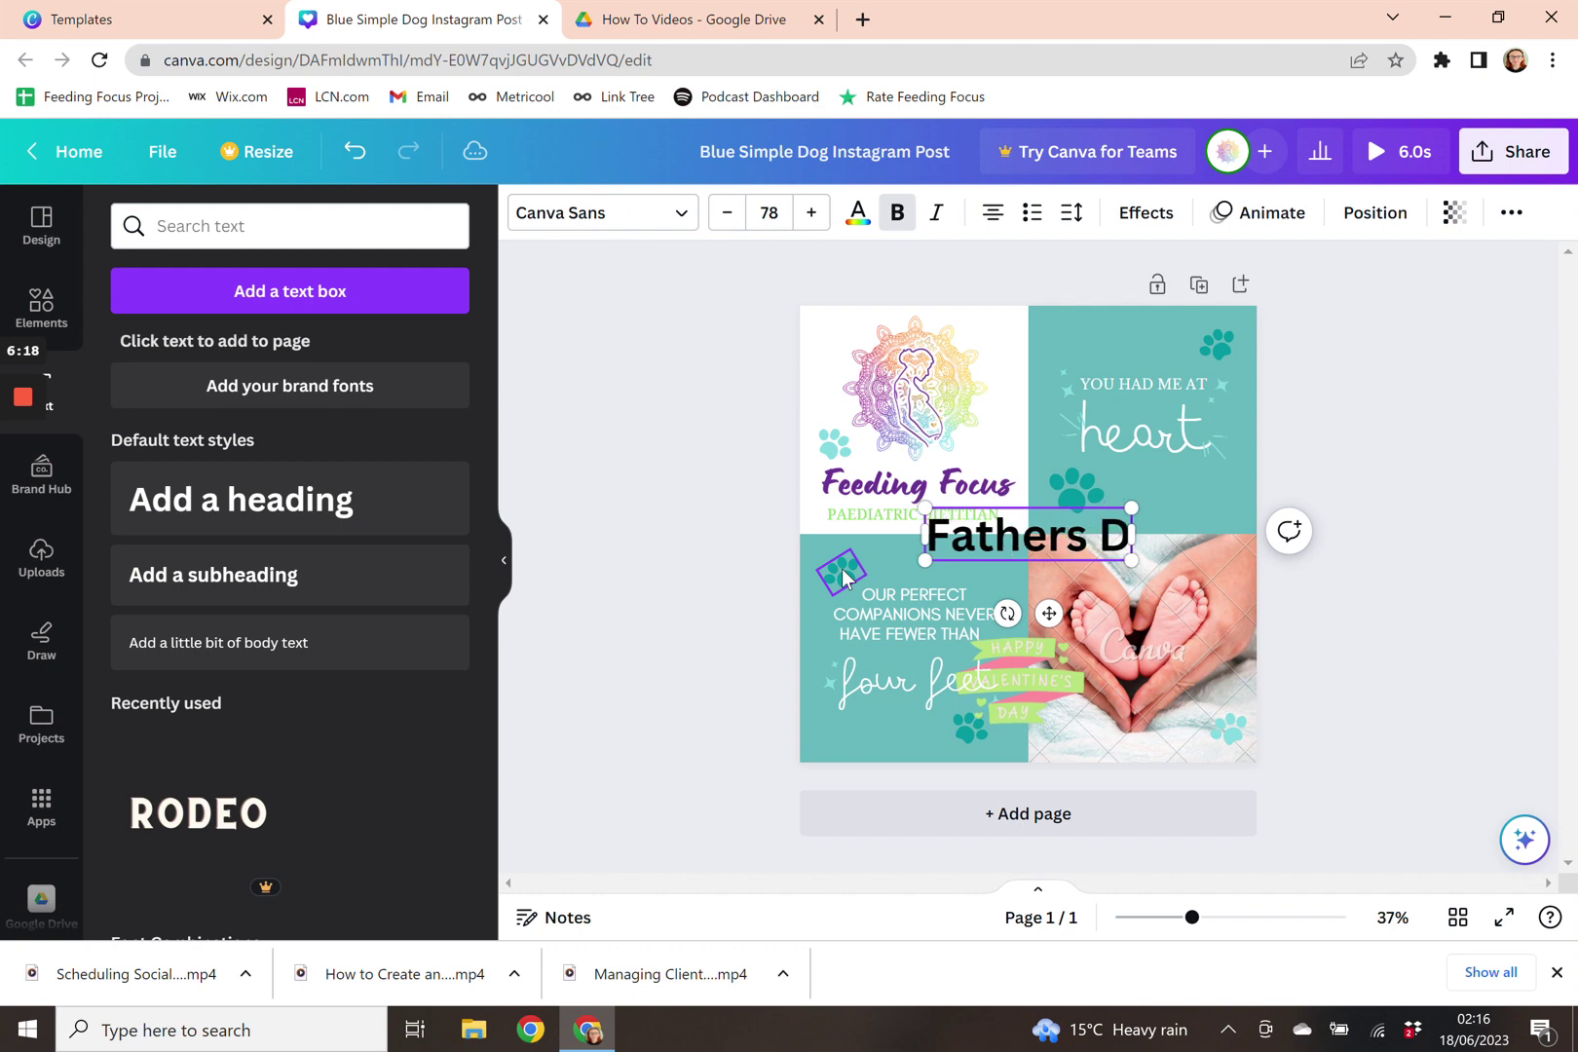
pyautogui.write('ay Offer')
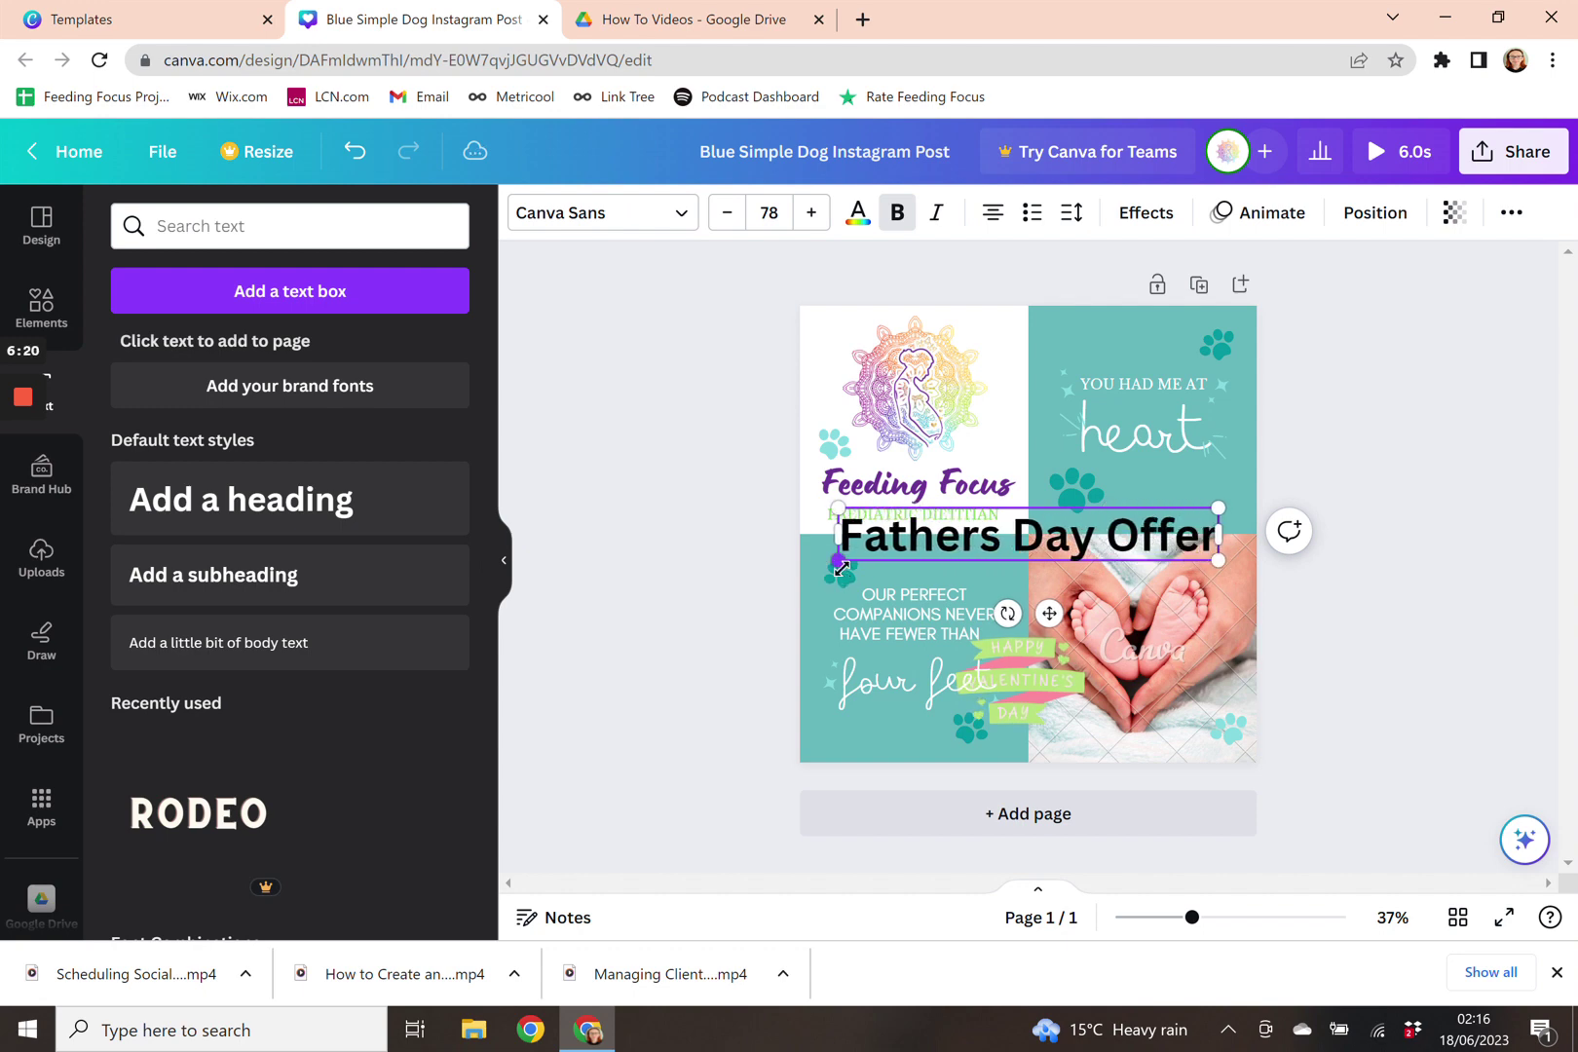
pyautogui.press('Escape')
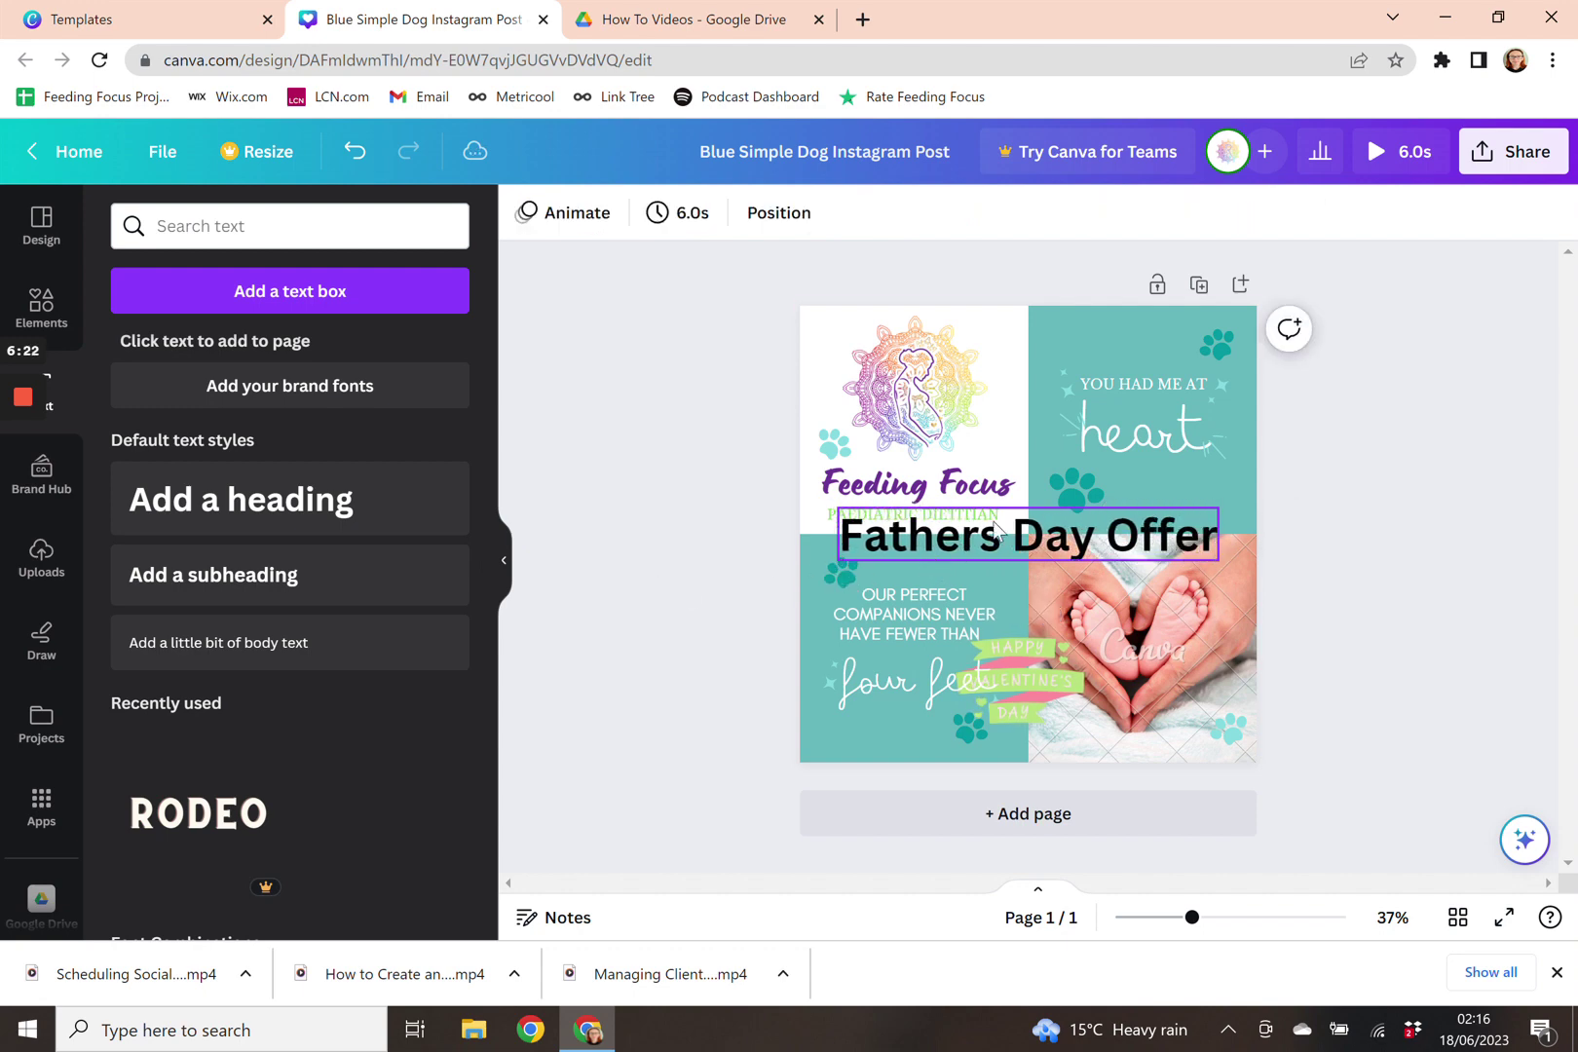
# Move the "Fathers Day Offer" heading slightly down and shrink its text to size 55
pyautogui.moveTo(993, 531)
pyautogui.mouseDown()
pyautogui.moveTo(1018, 448)
pyautogui.moveTo(986, 367)
pyautogui.moveTo(983, 561)
pyautogui.moveTo(1000, 554)
pyautogui.mouseUp()
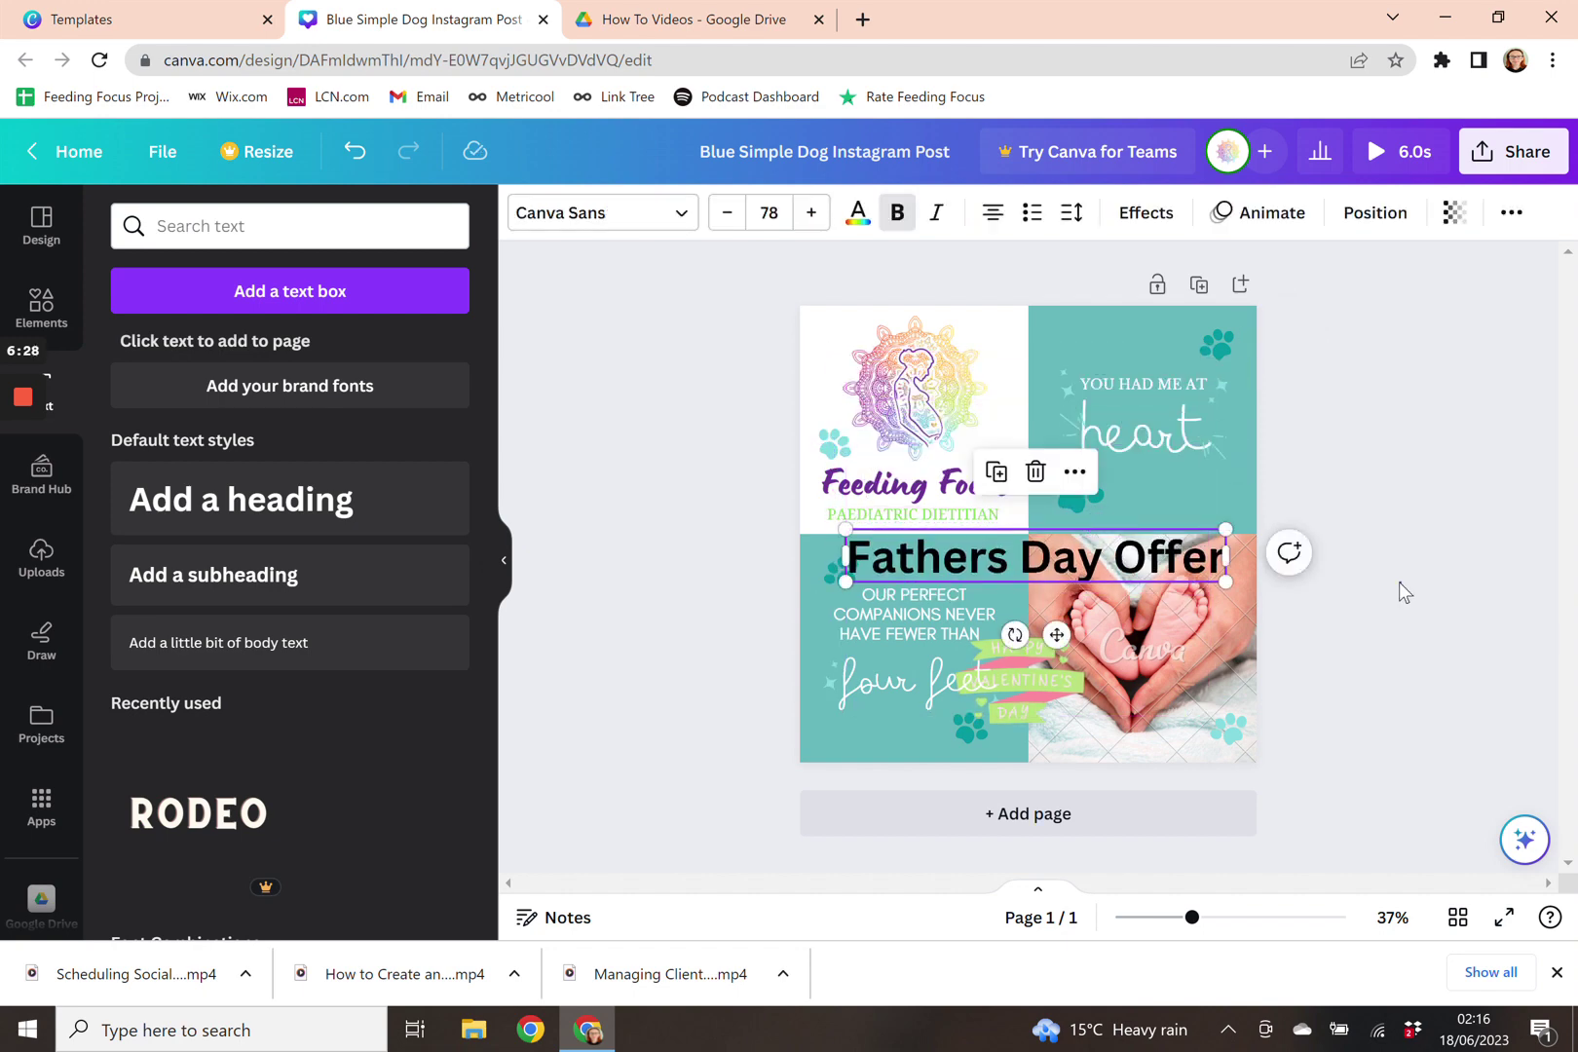
pyautogui.click(1399, 584)
pyautogui.click(853, 581)
pyautogui.moveTo(933, 558)
pyautogui.mouseDown()
pyautogui.moveTo(944, 574)
pyautogui.moveTo(962, 563)
pyautogui.mouseUp()
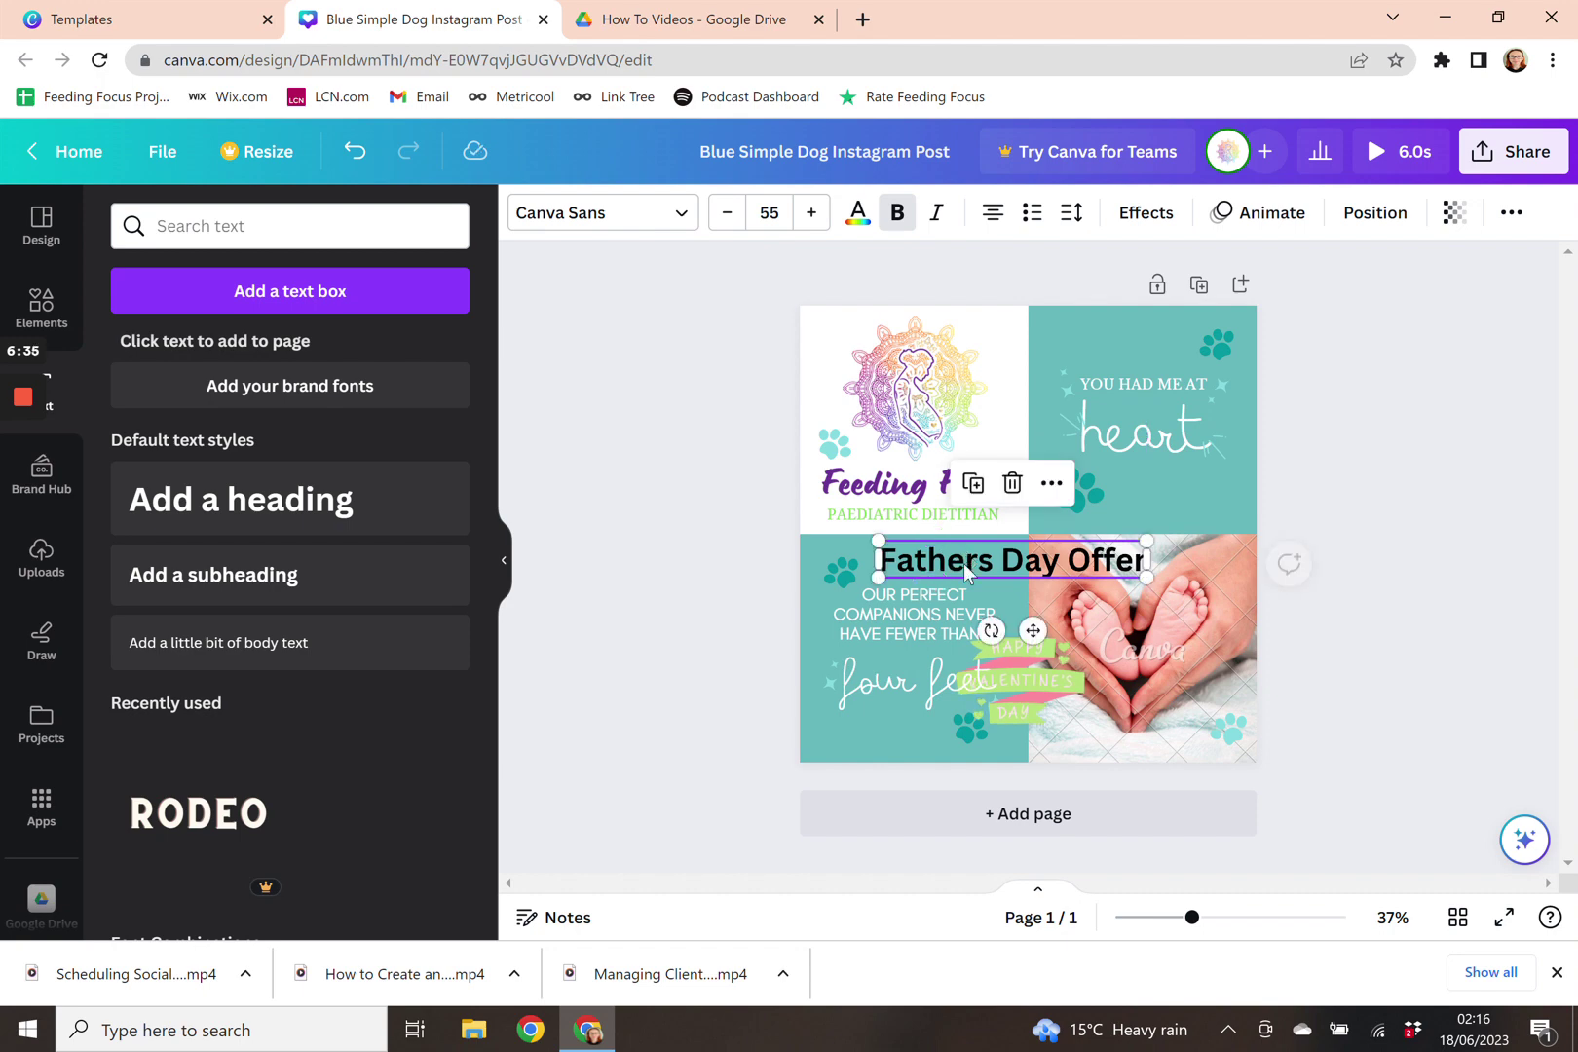
# View the fonts available for the heading and nudge it slightly up and right along the top of the two lower tiles
pyautogui.click(682, 217)
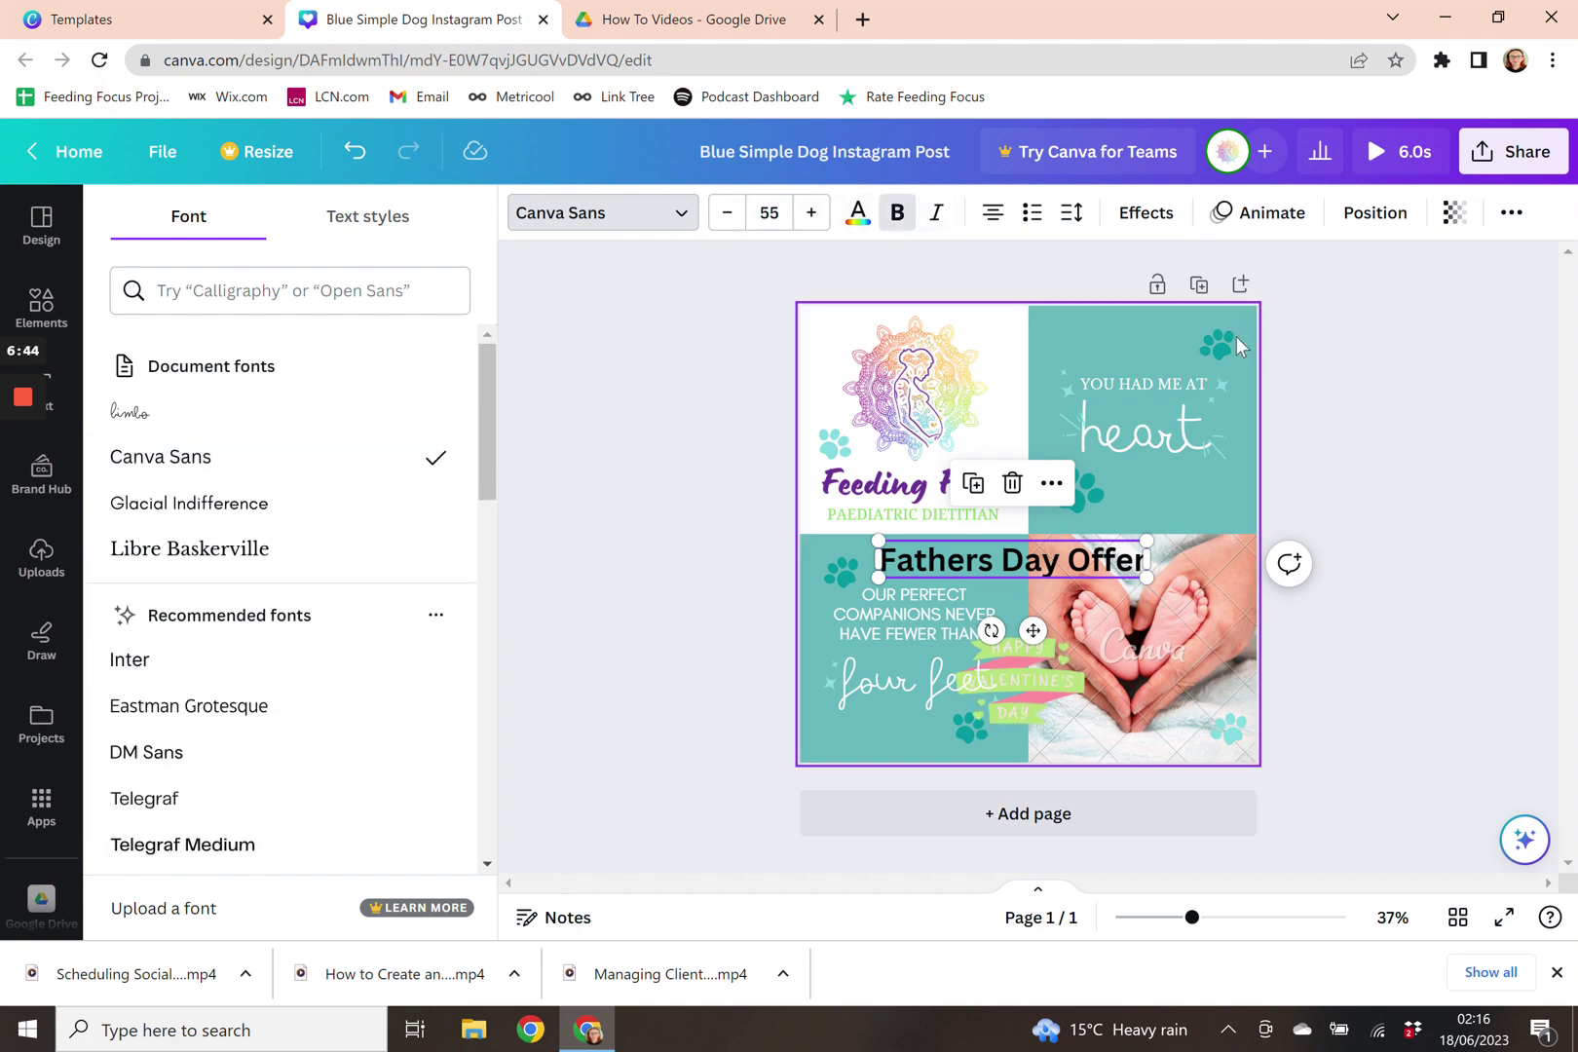
pyautogui.click(991, 565)
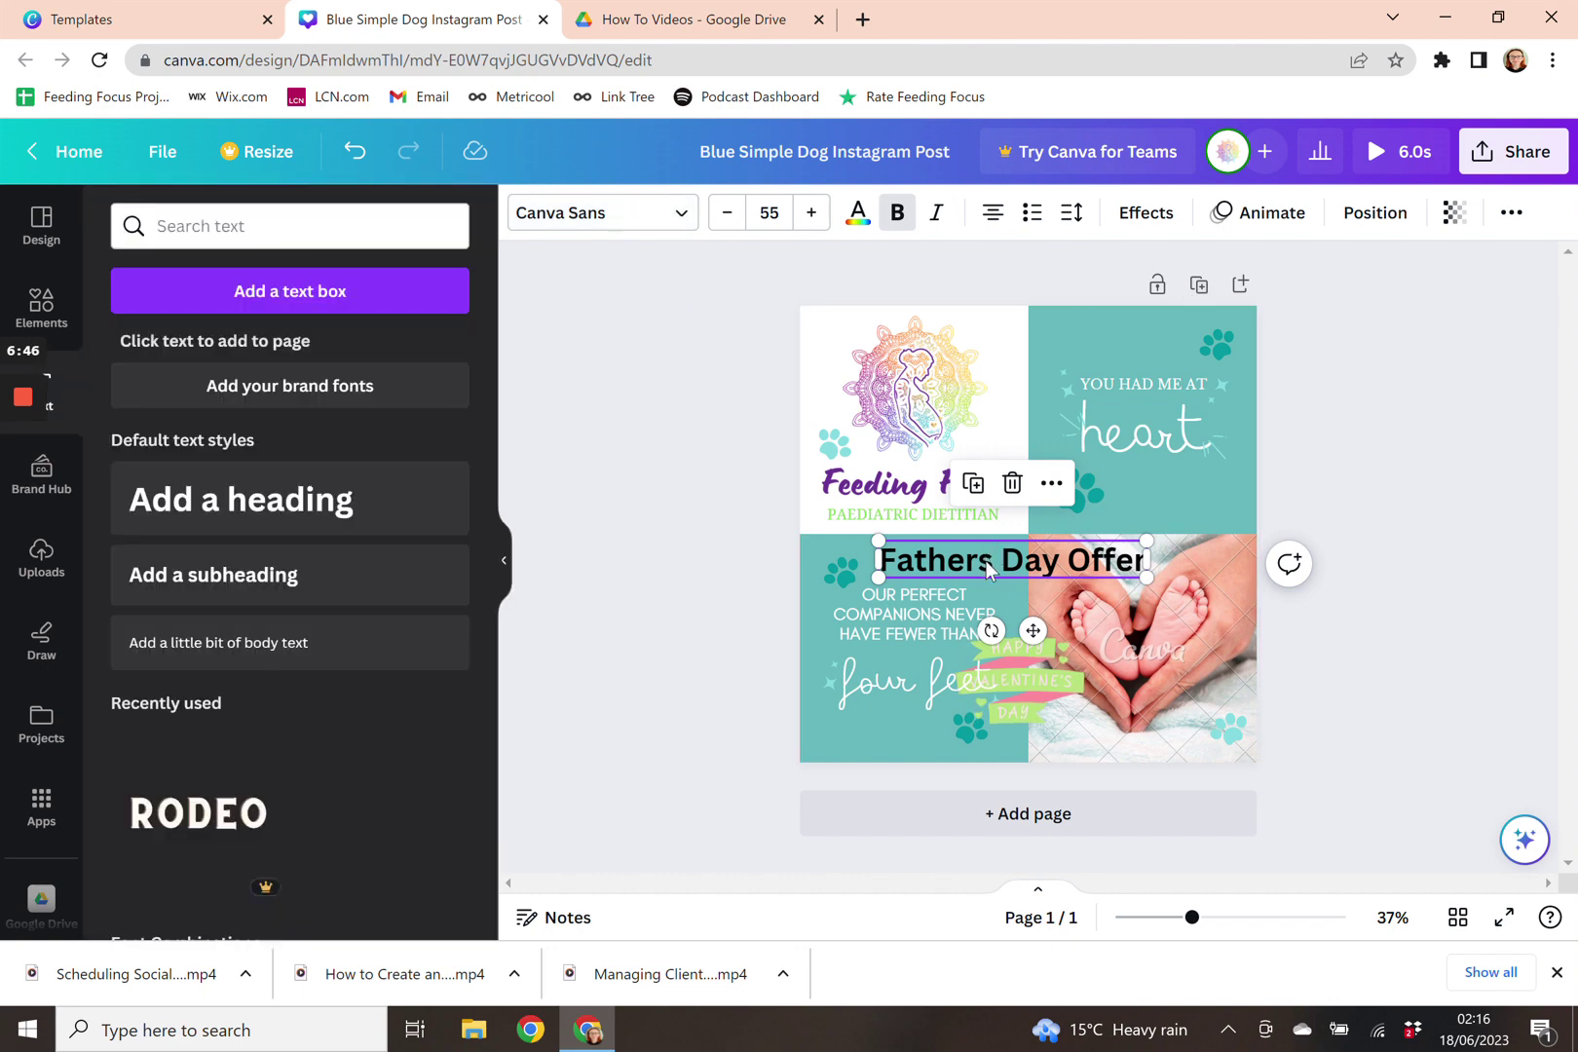
pyautogui.moveTo(1006, 550); pyautogui.dragTo(997, 554)
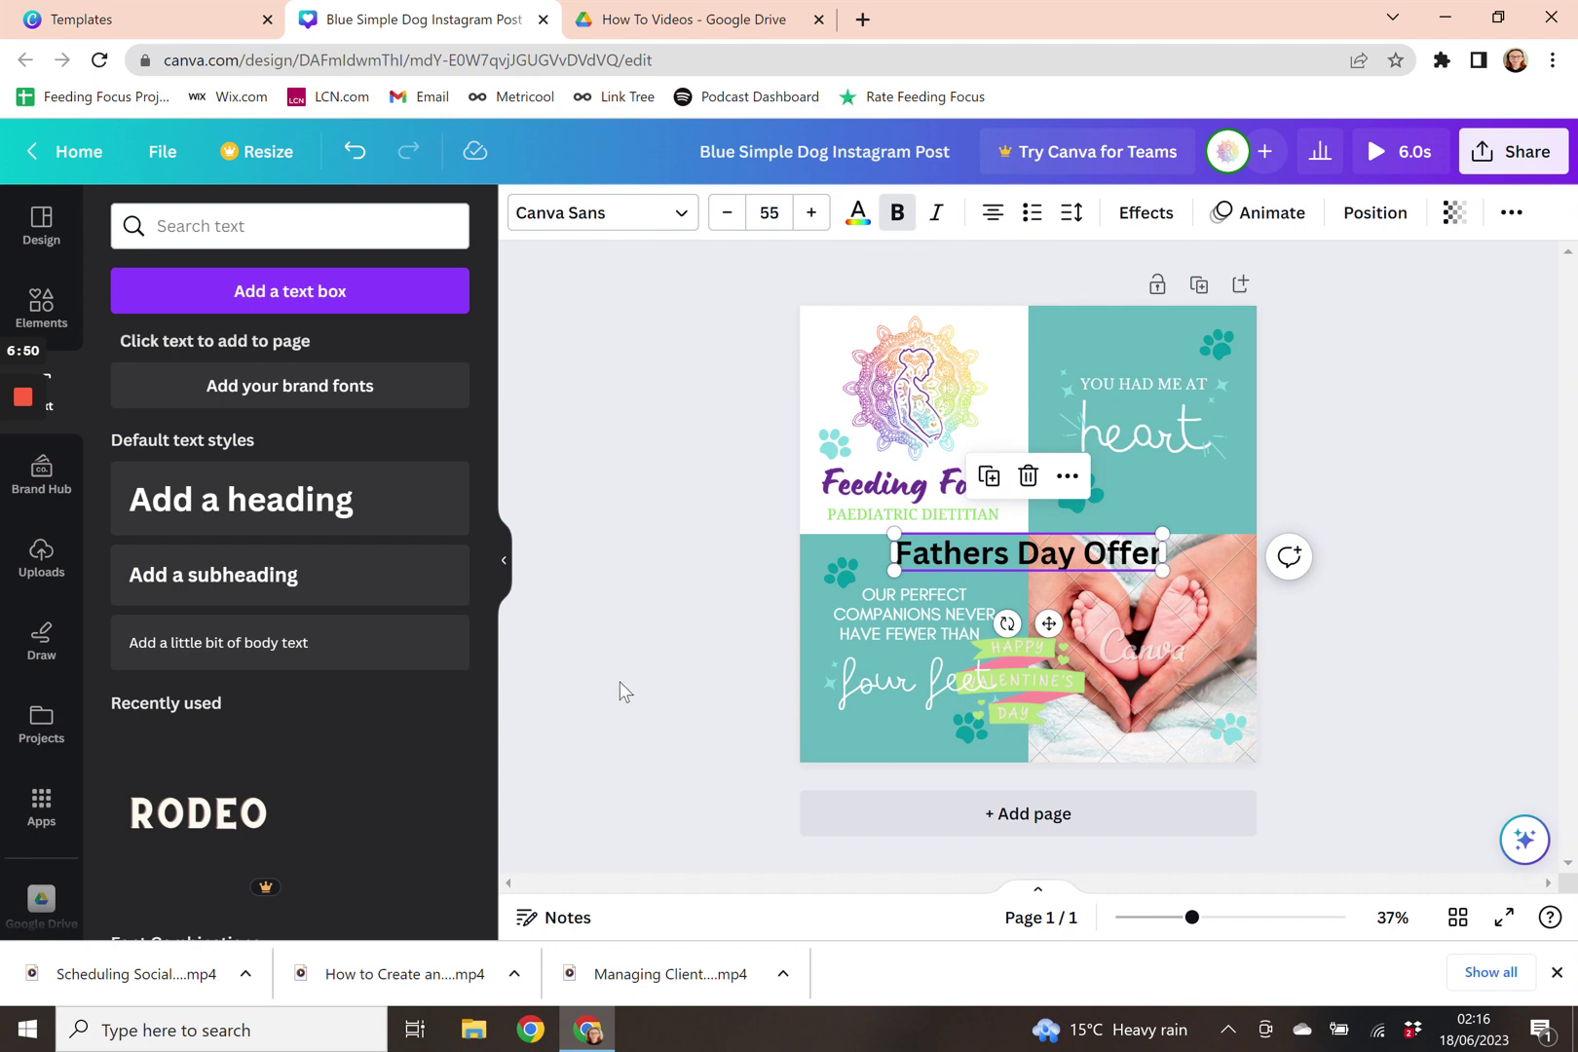
pyautogui.click(646, 670)
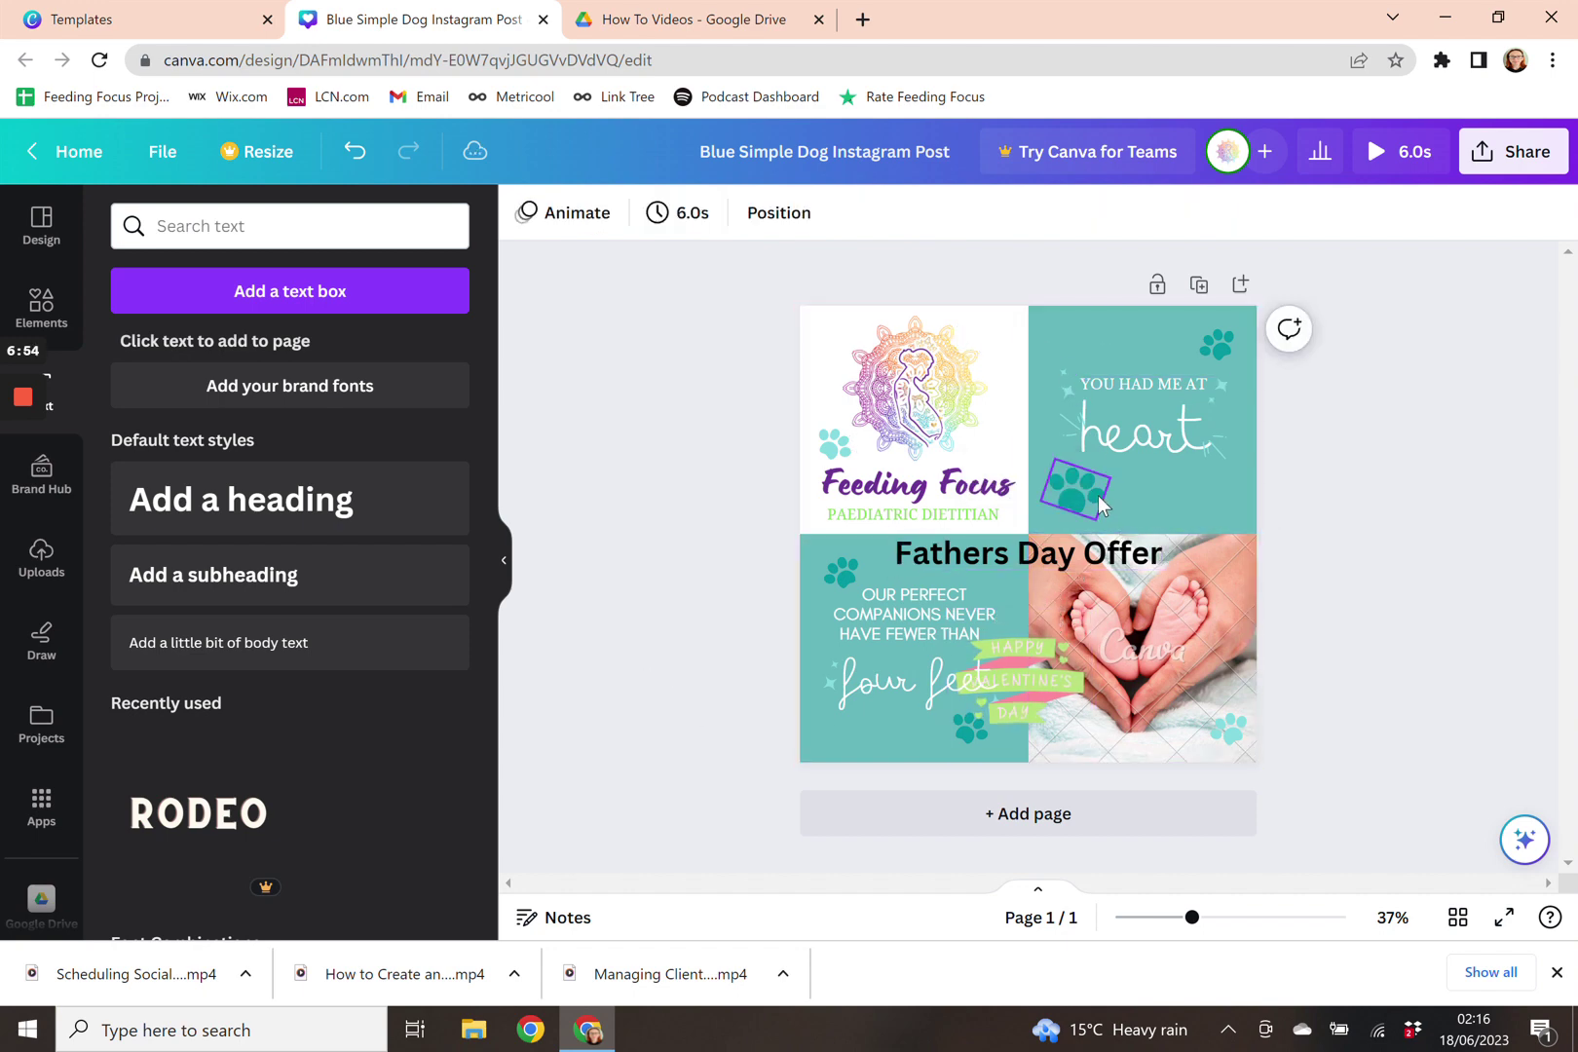
# Try to download the design as a PNG and dismiss the premium content offer
pyautogui.click(1542, 170)
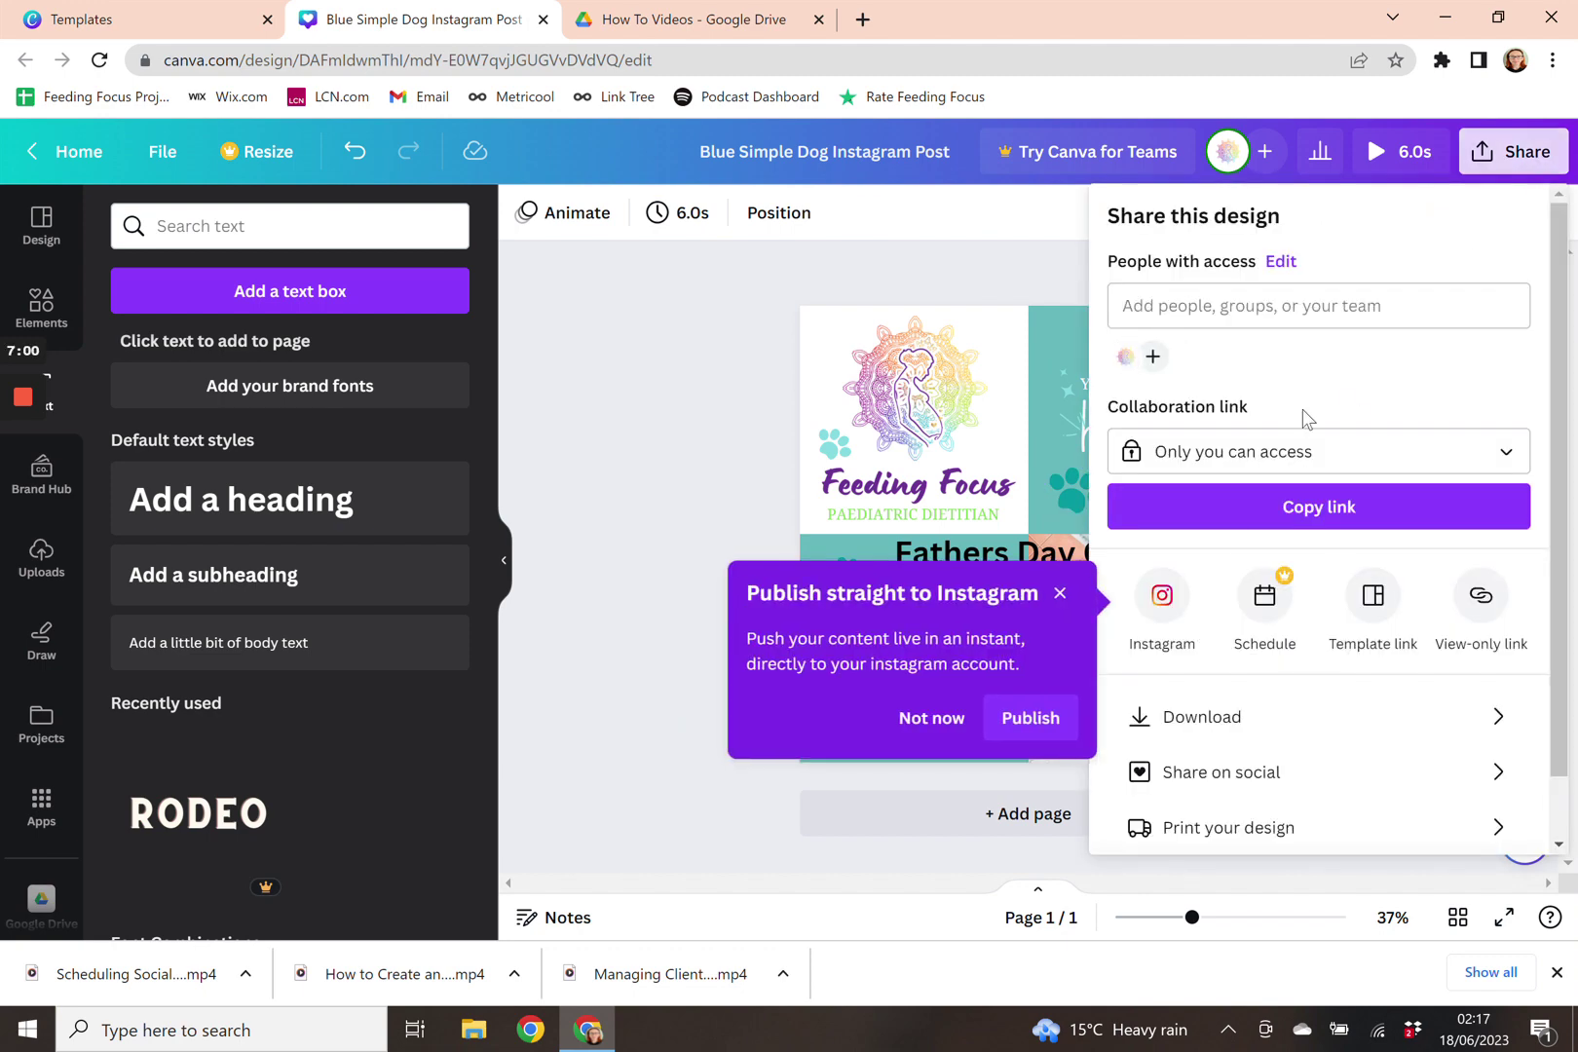
pyautogui.click(1233, 729)
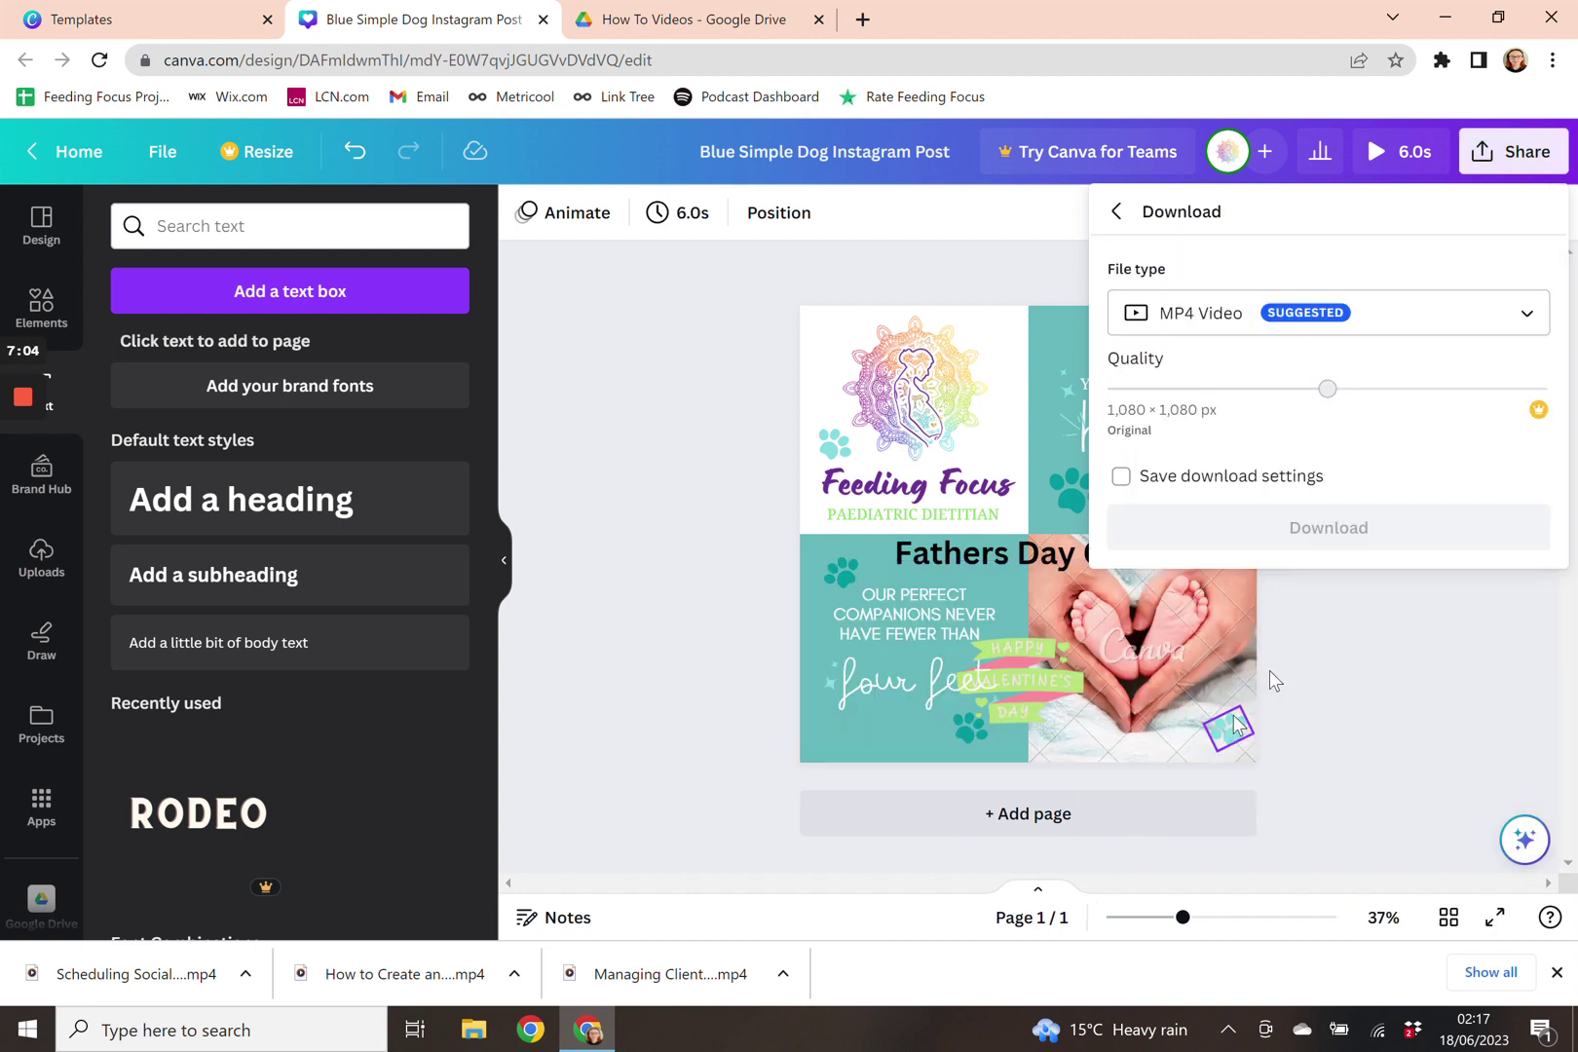
pyautogui.click(1461, 329)
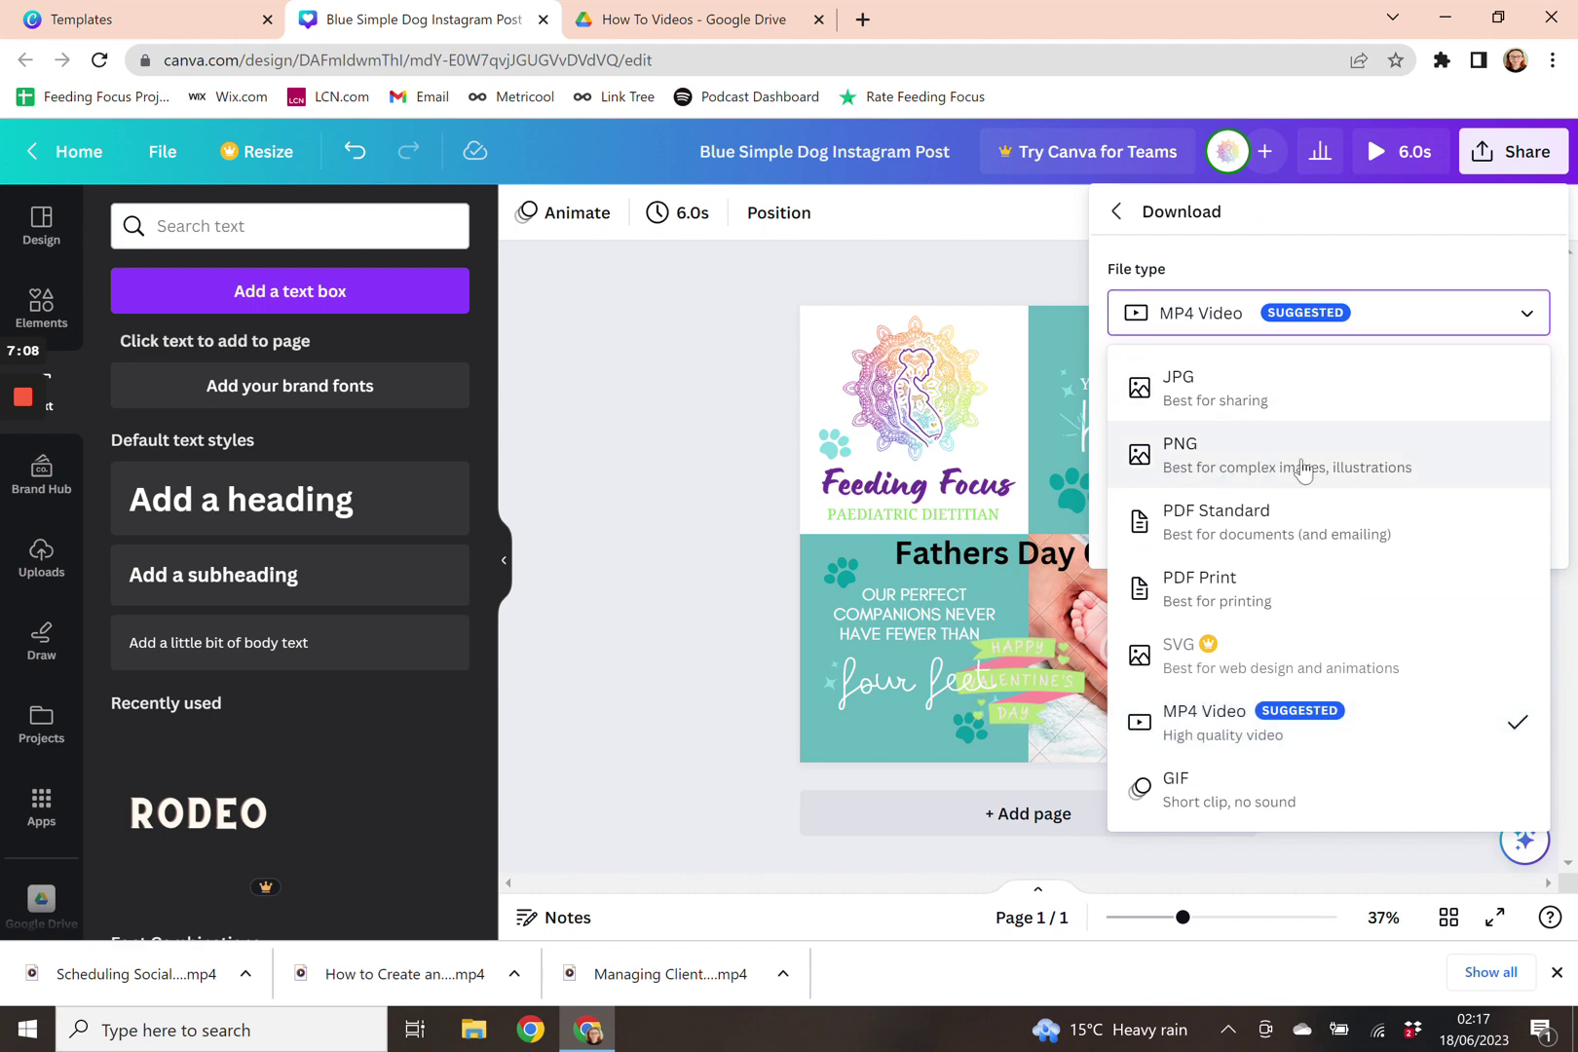
pyautogui.click(1200, 465)
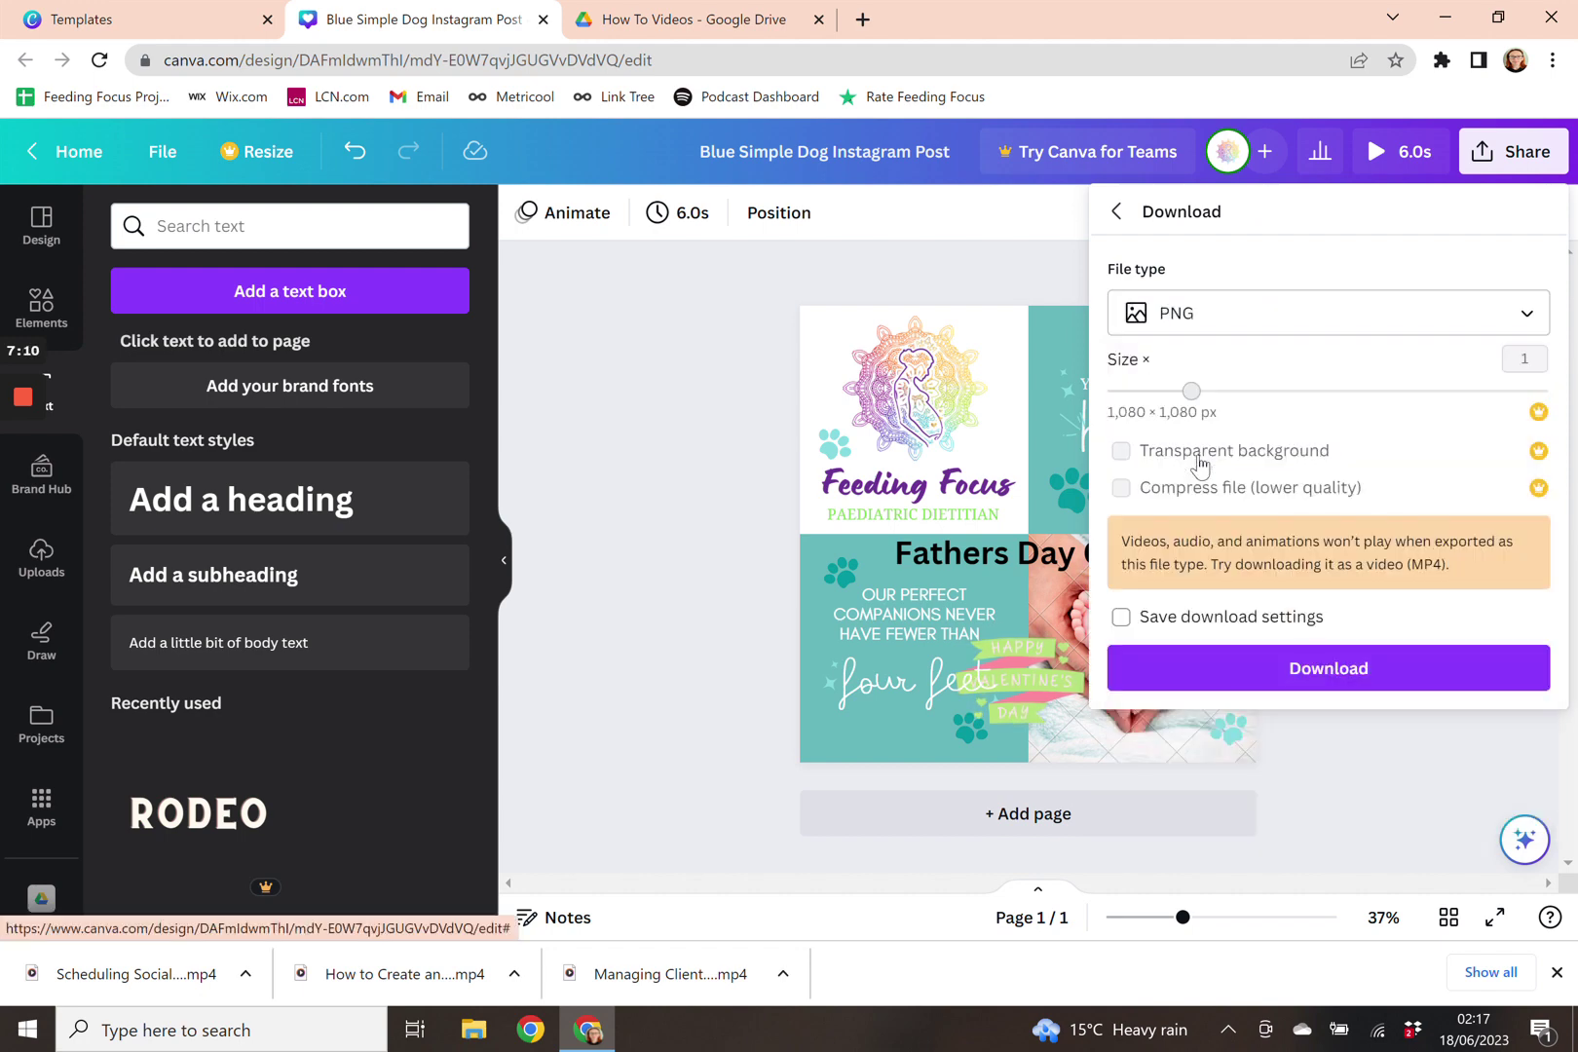
pyautogui.click(1335, 684)
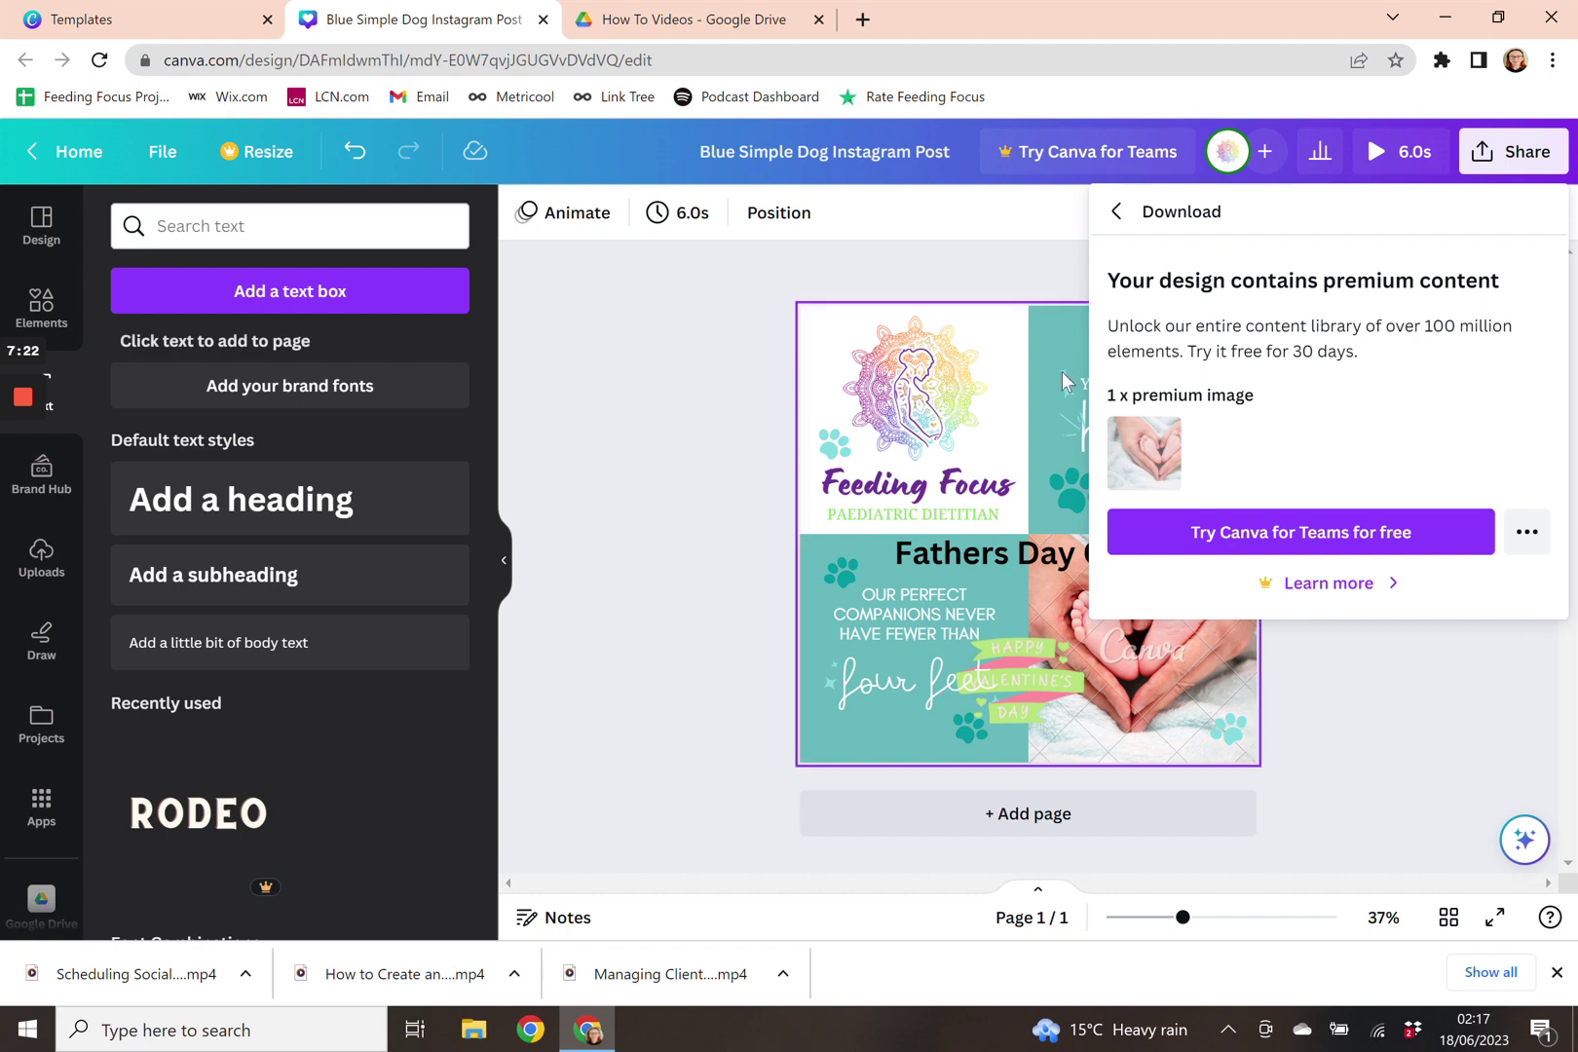
pyautogui.click(658, 402)
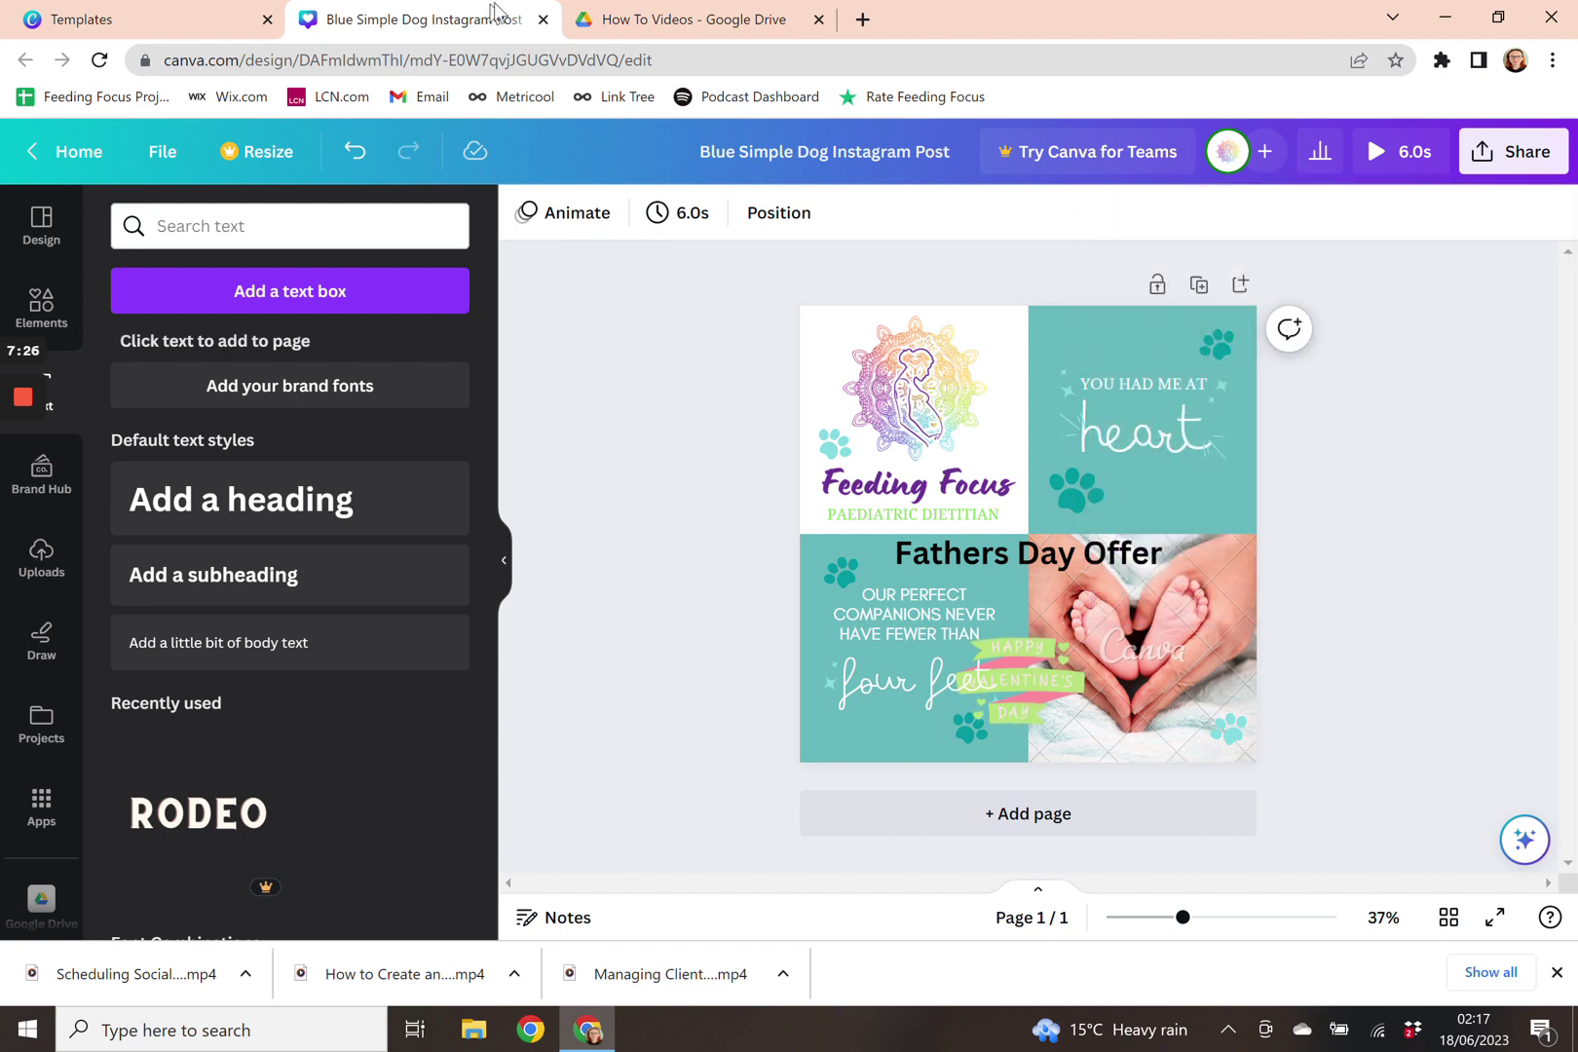
# Close the design and the template preview, and return to the home page's recent designs
pyautogui.click(543, 20)
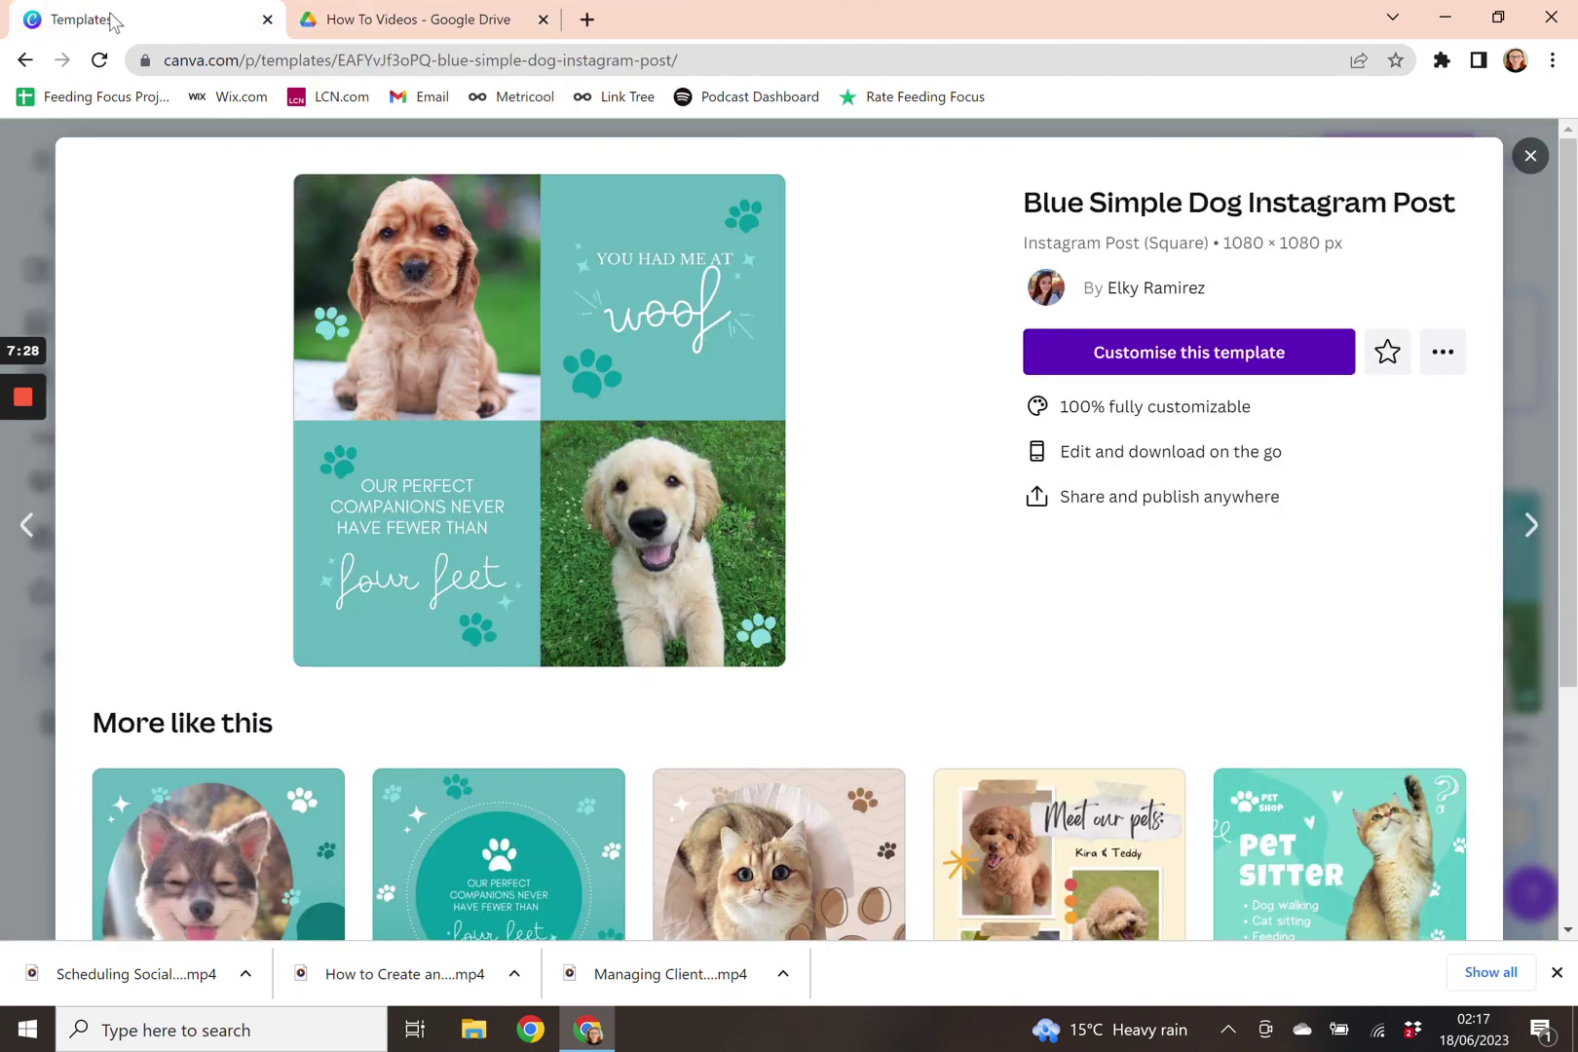
pyautogui.click(1531, 156)
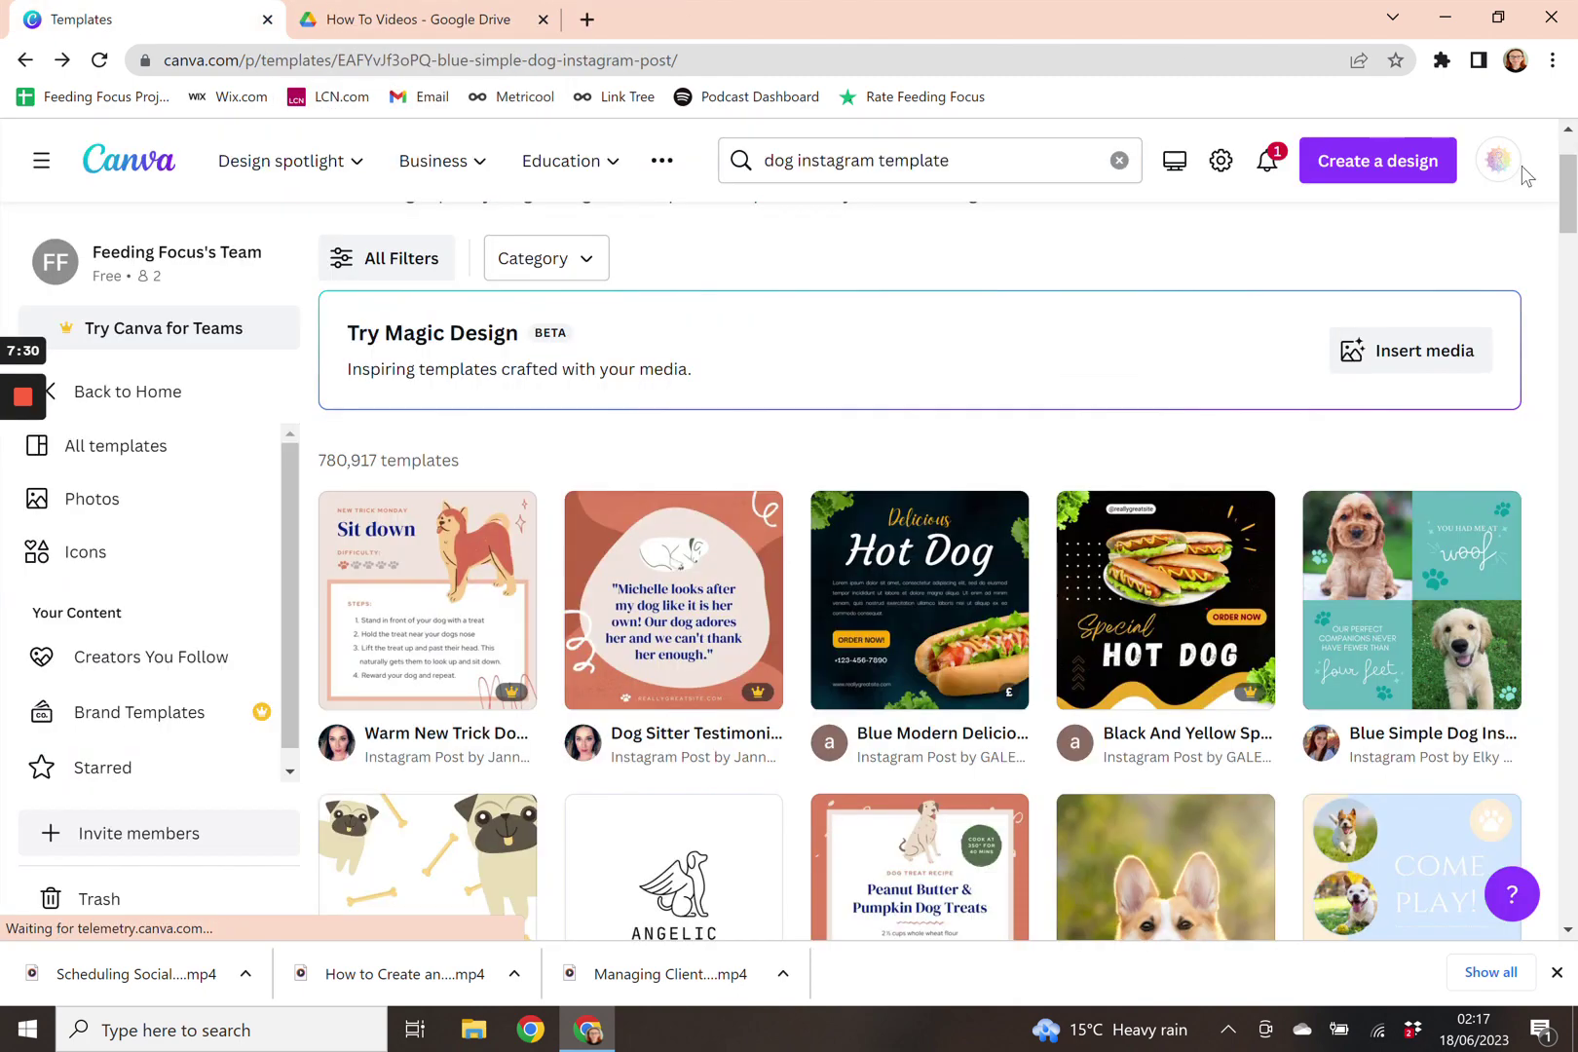
pyautogui.click(125, 409)
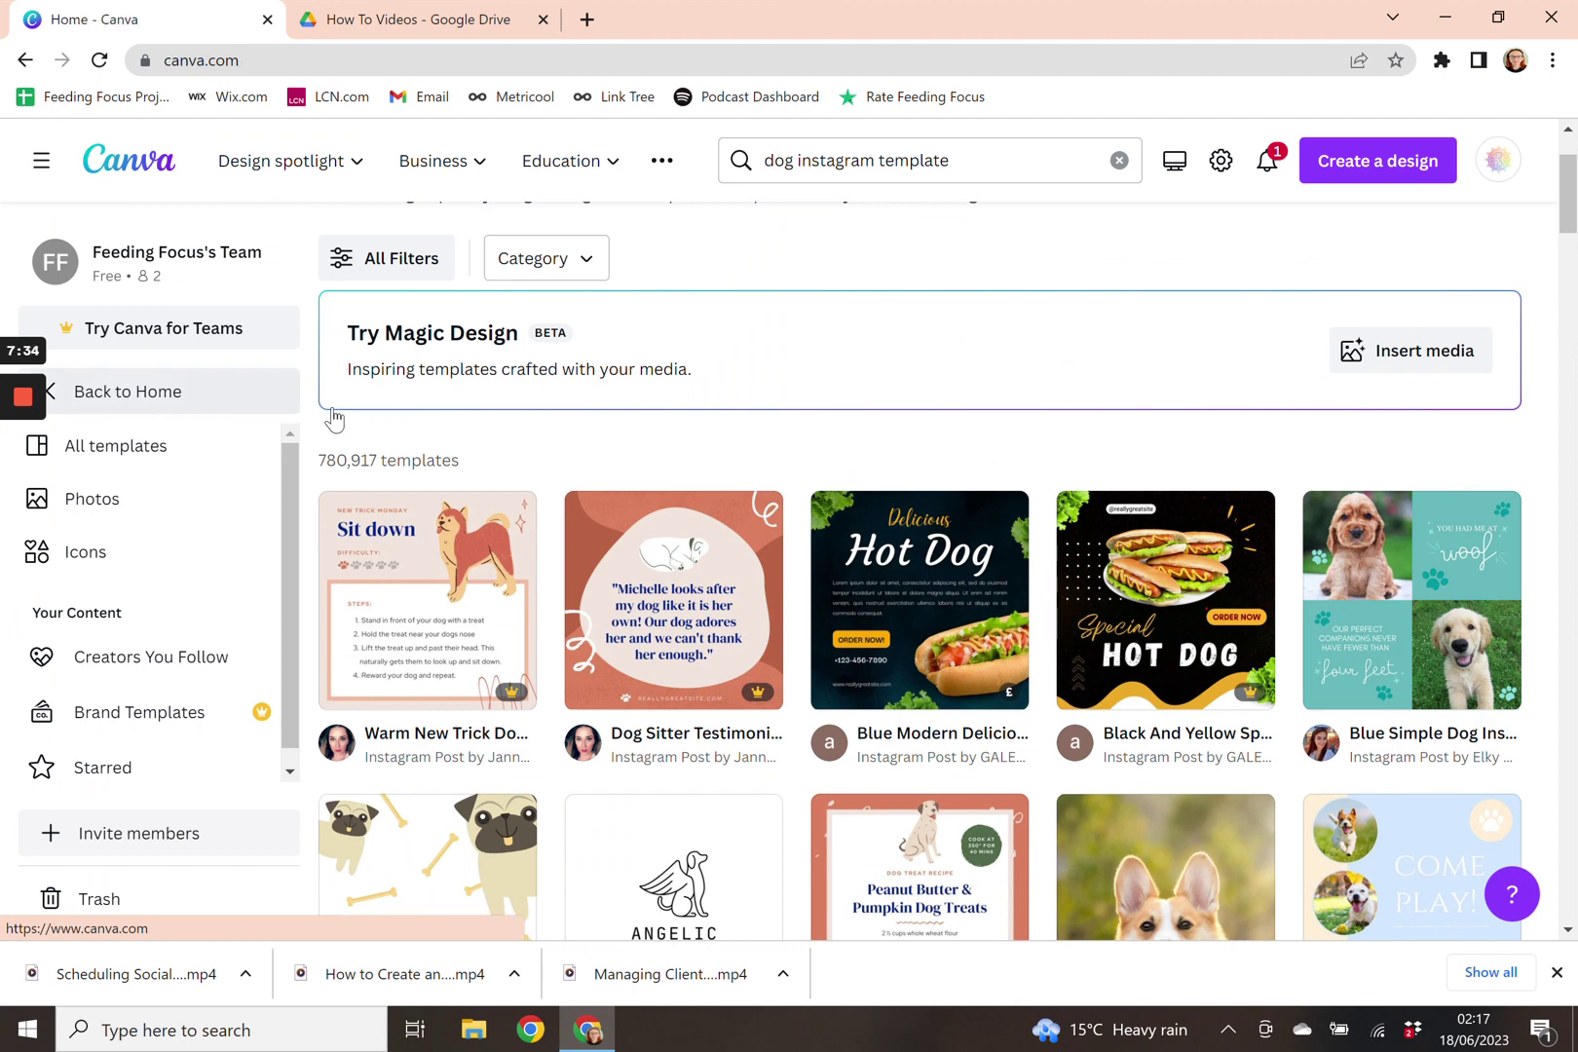
pyautogui.scroll(-4, 865, 440)
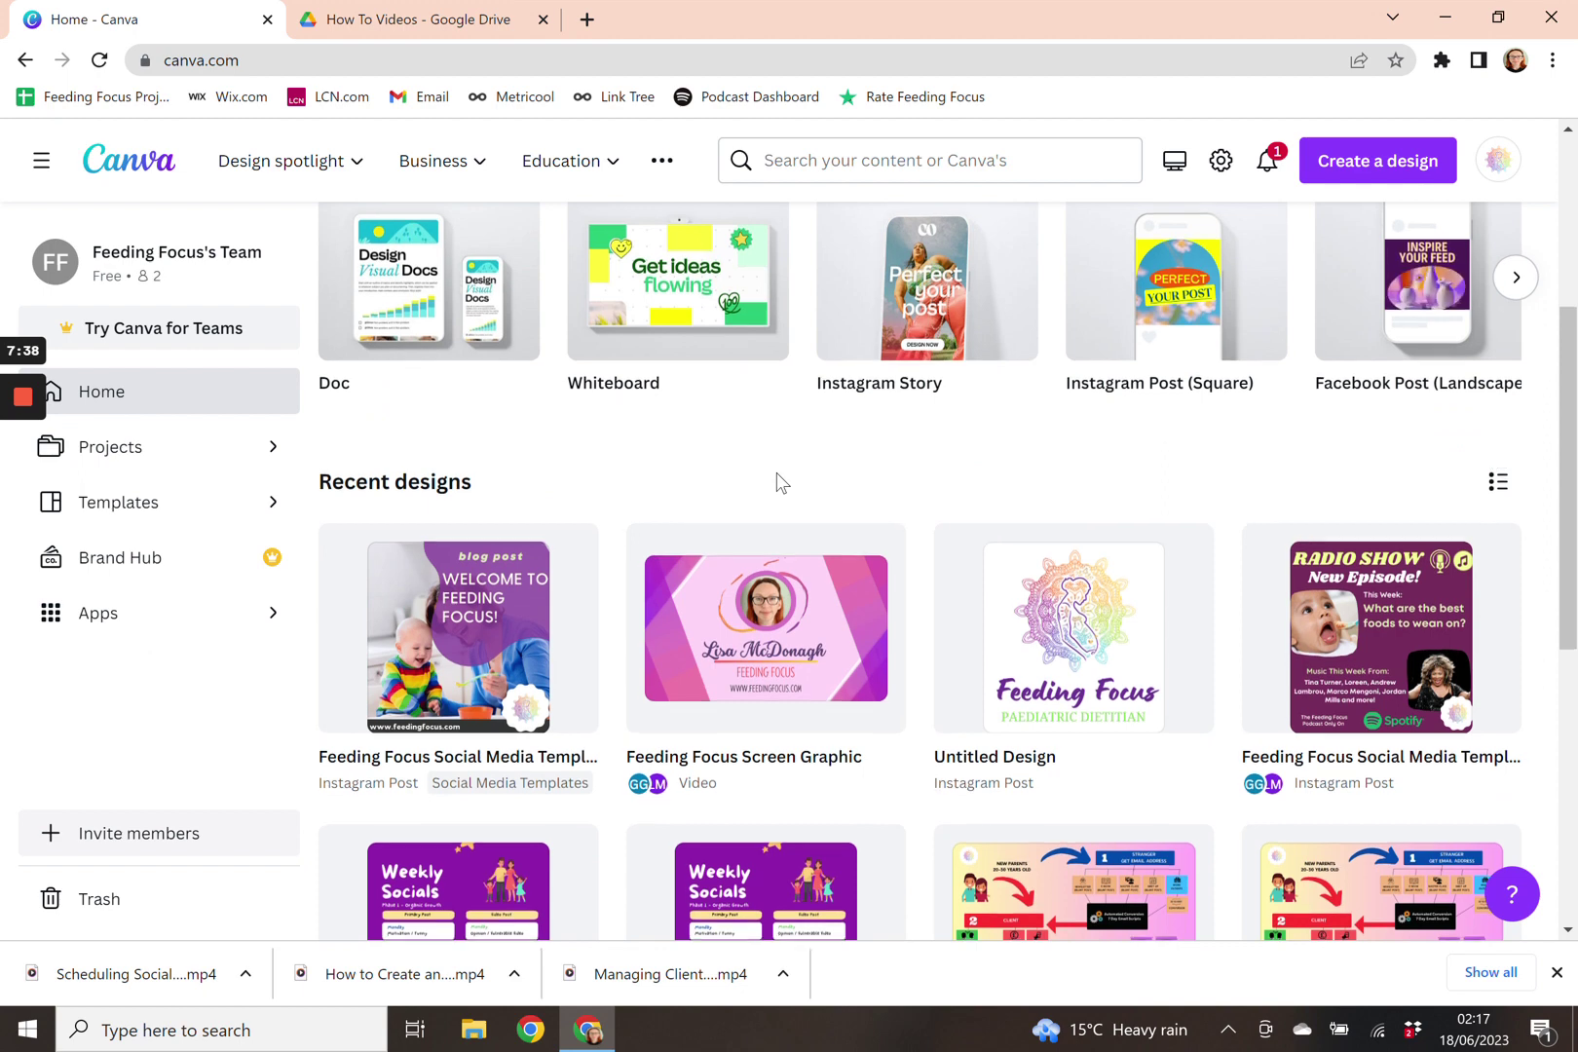
pyautogui.scroll(-1, 779, 480)
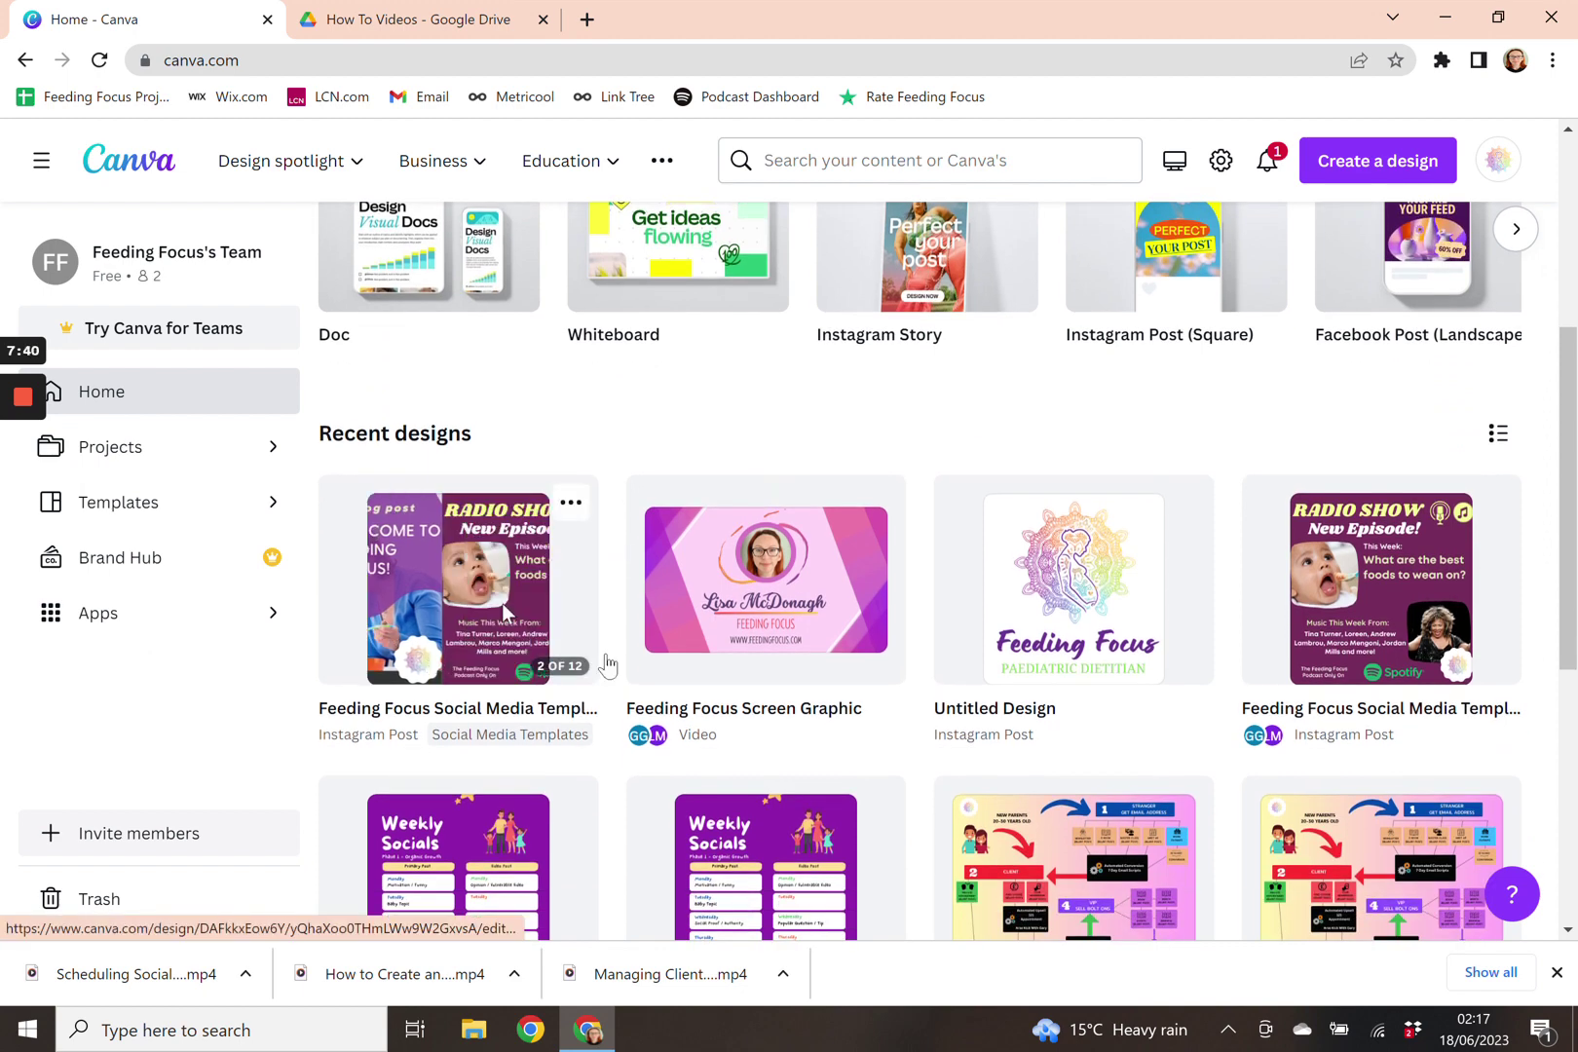